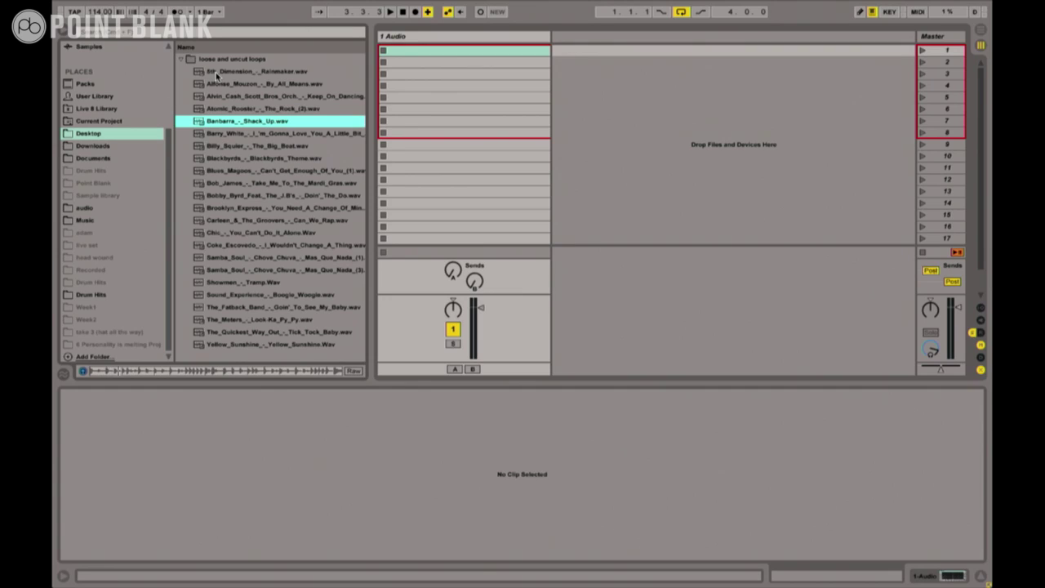
Load the Barry_White "I'm Gonna Love You" loop onto a new audio track, delete the empty first track and widen the remaining one.
key(Return)
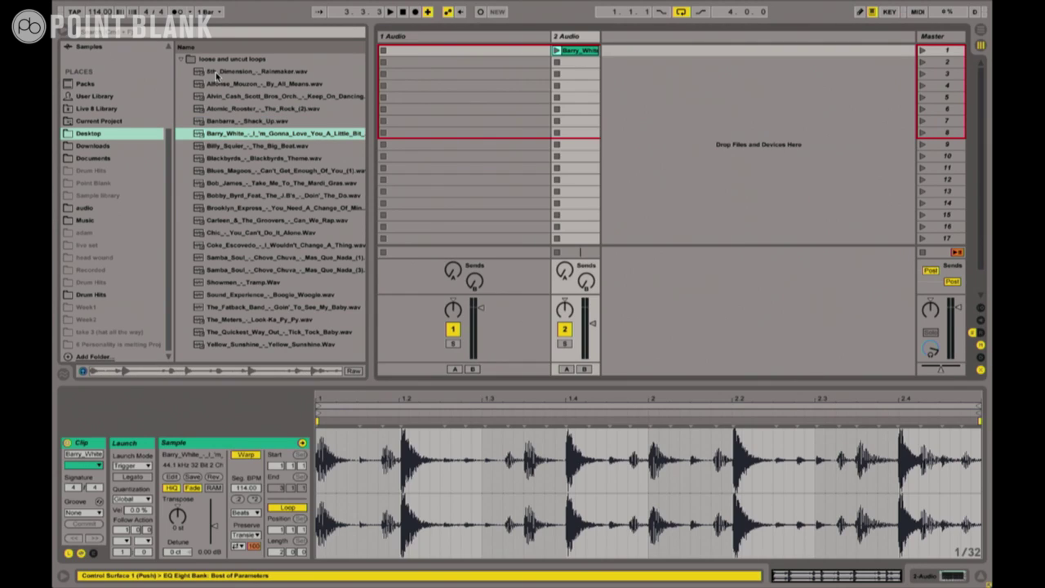
key(ctrl+alt+b)
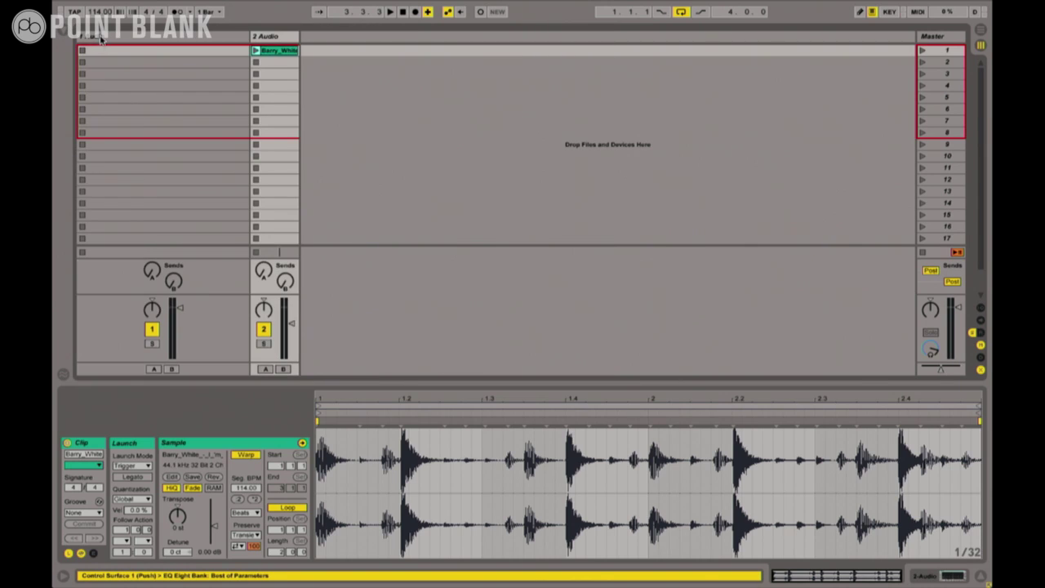
click(101, 37)
key(Delete)
drag(125, 37, 244, 38)
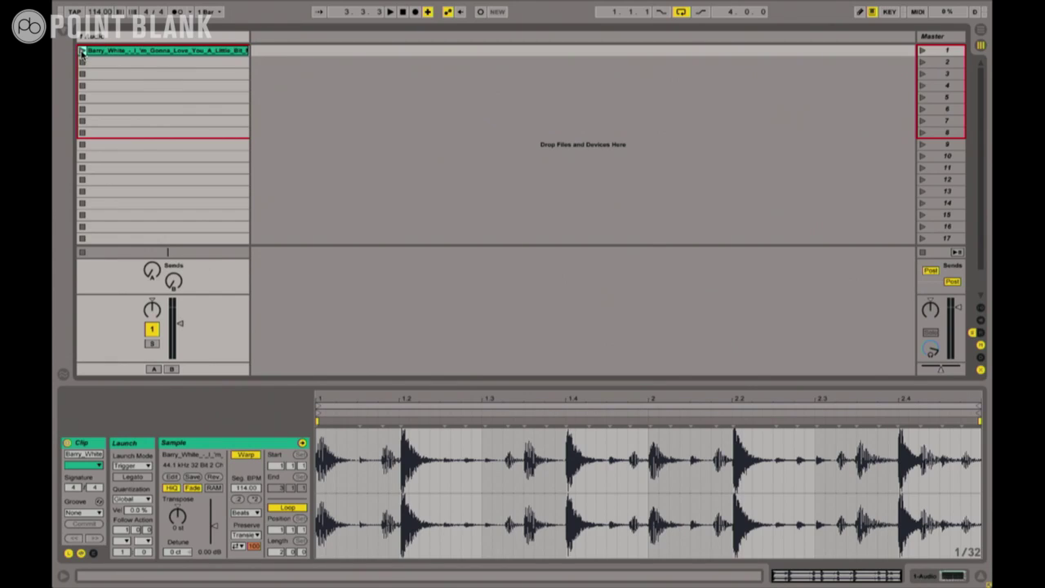
Play the loop clip, enlarge its sample display and examine the gap between the 1.4 gridline and the hit's transient.
click(82, 50)
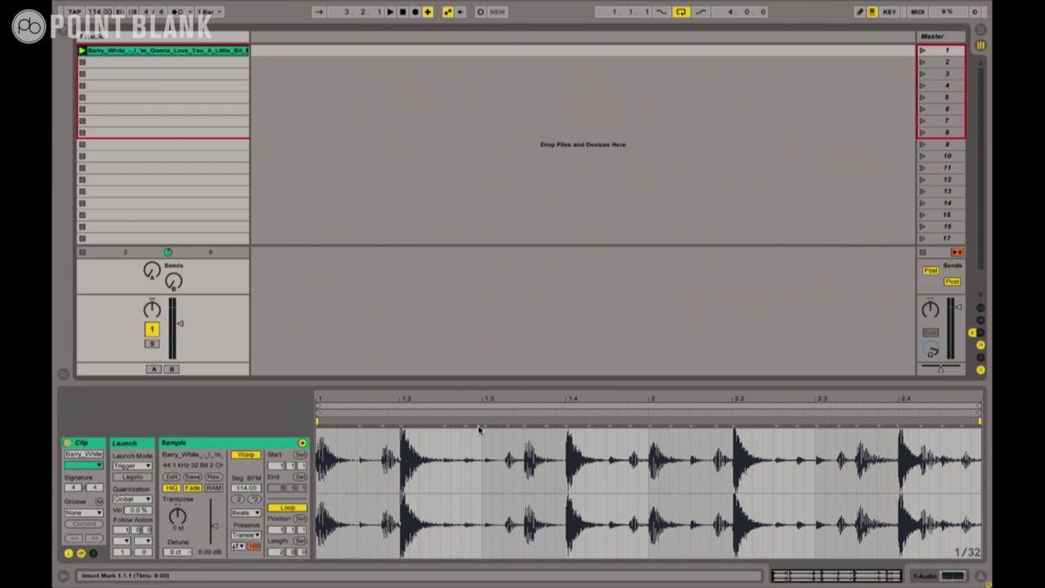
drag(466, 383, 465, 266)
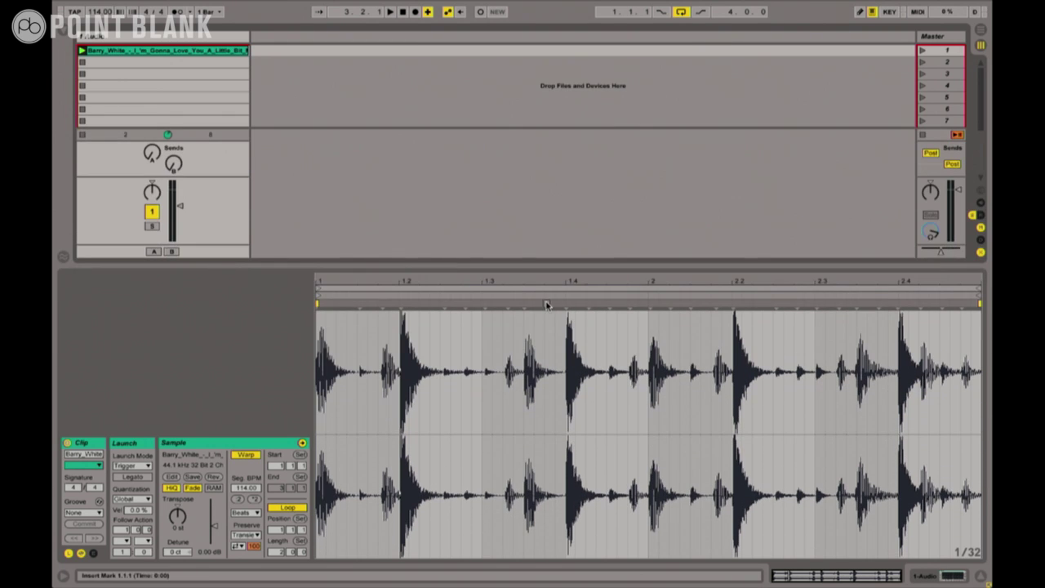
drag(518, 290, 517, 327)
click(488, 343)
drag(489, 359, 379, 379)
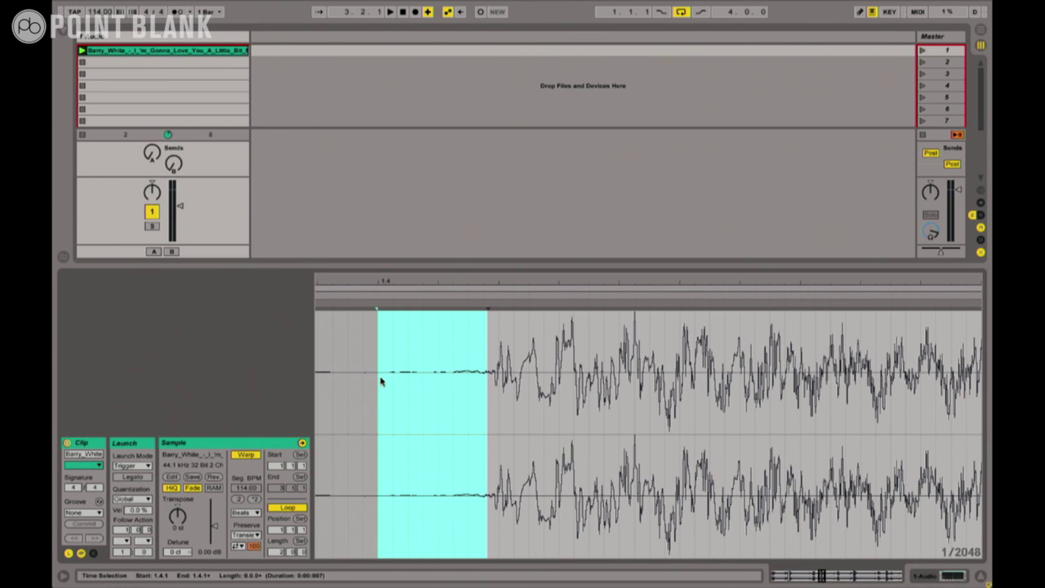
drag(401, 282, 568, 280)
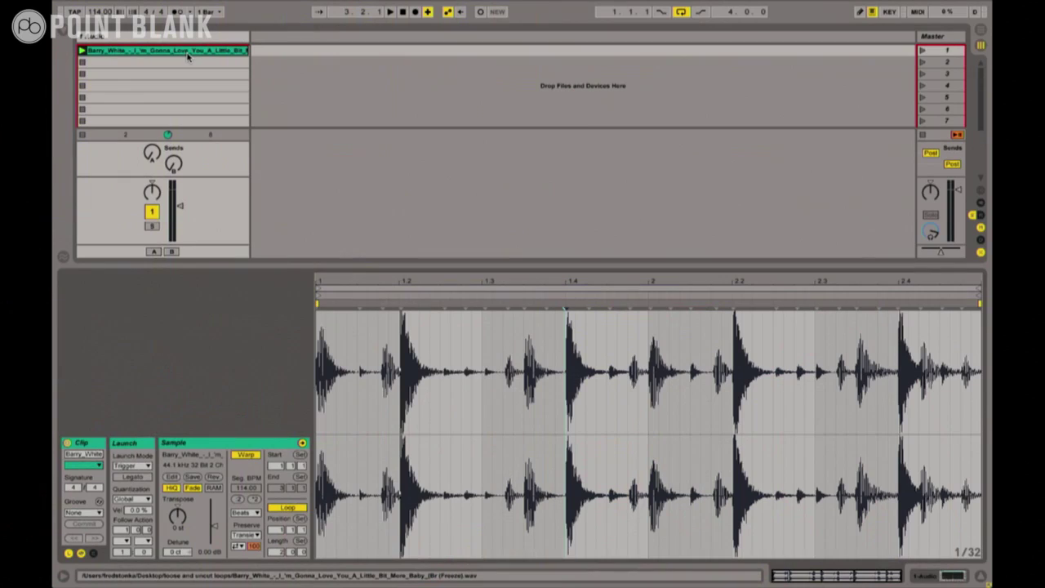
Extract the groove from the Barry_White clip and check the new entry in the Groove Pool.
right_click(188, 54)
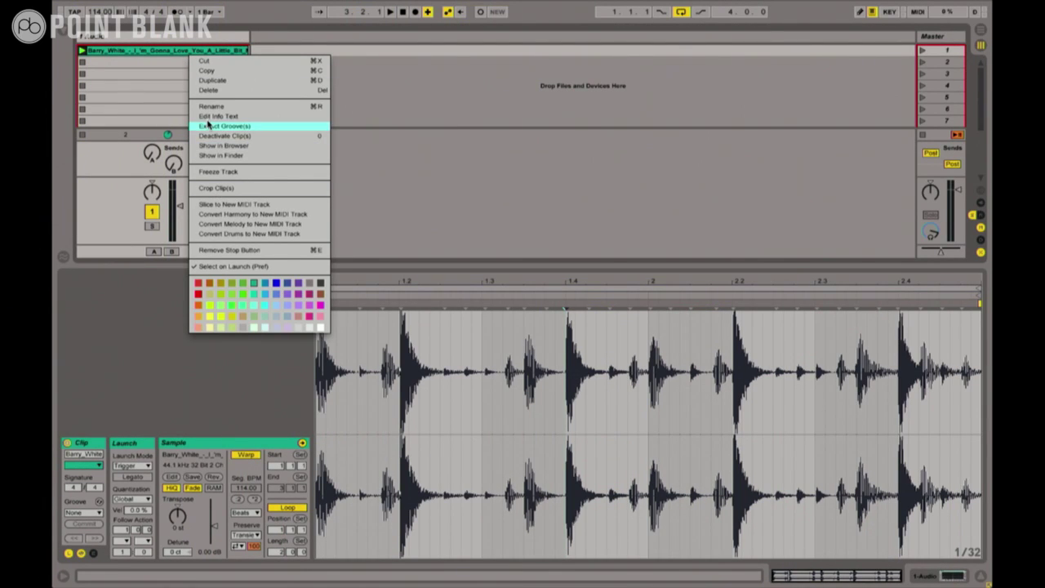
click(208, 124)
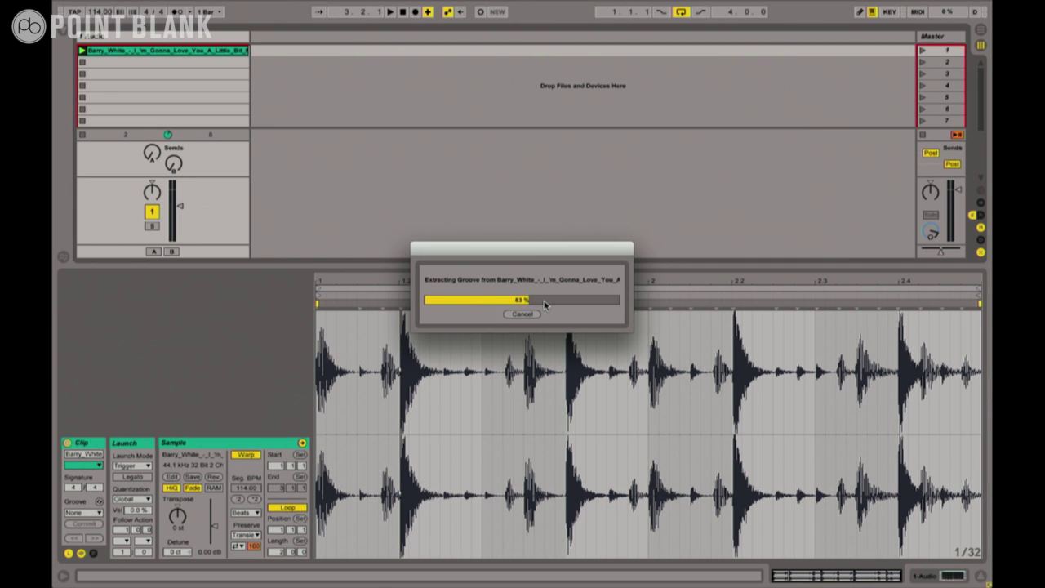
click(62, 258)
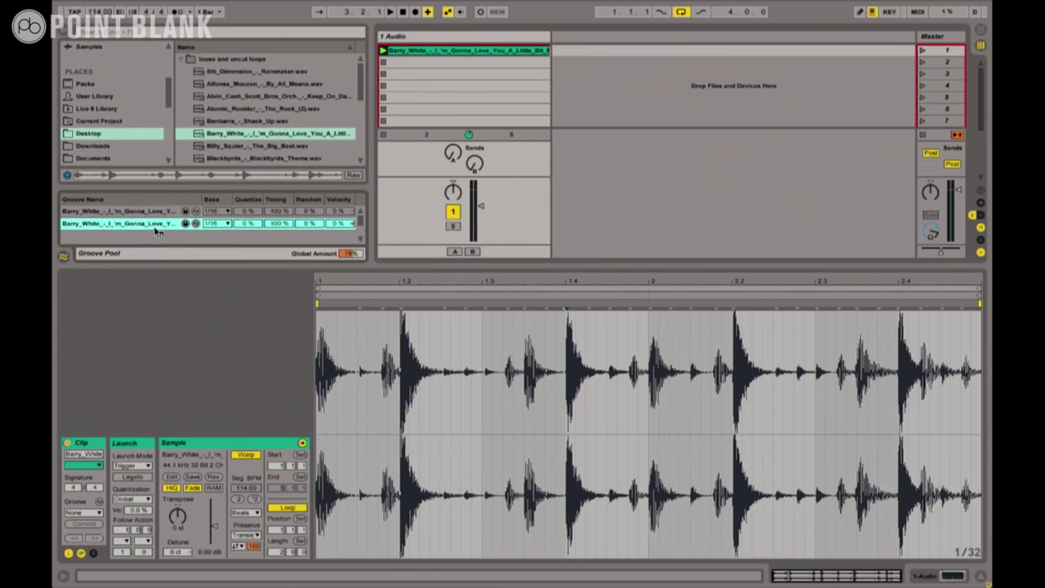
key(ctrl+alt+b)
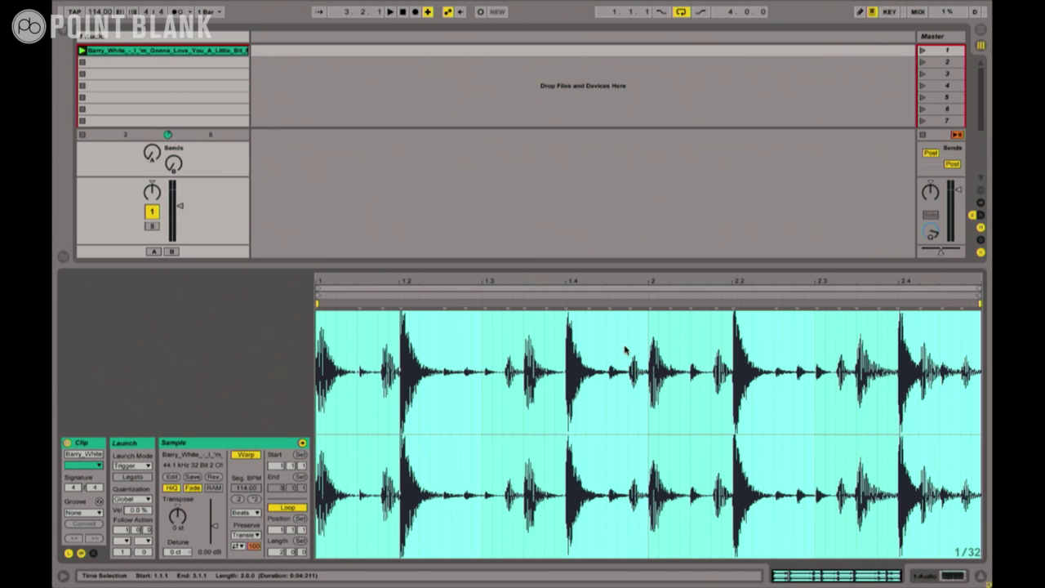
Quantize the whole loop to 1/4 with an amount of 100 %.
key(ctrl+shift+u)
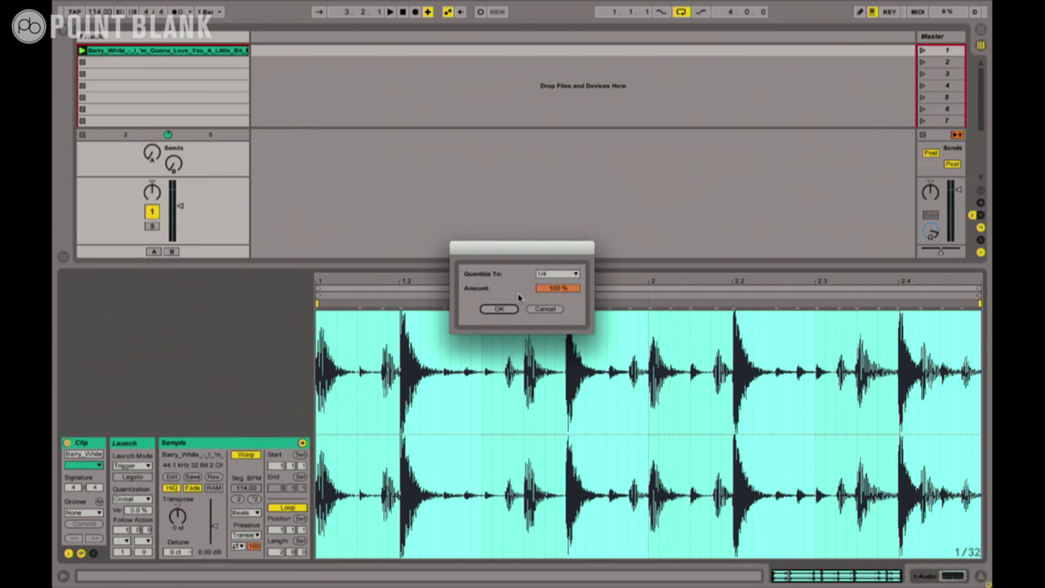
click(560, 275)
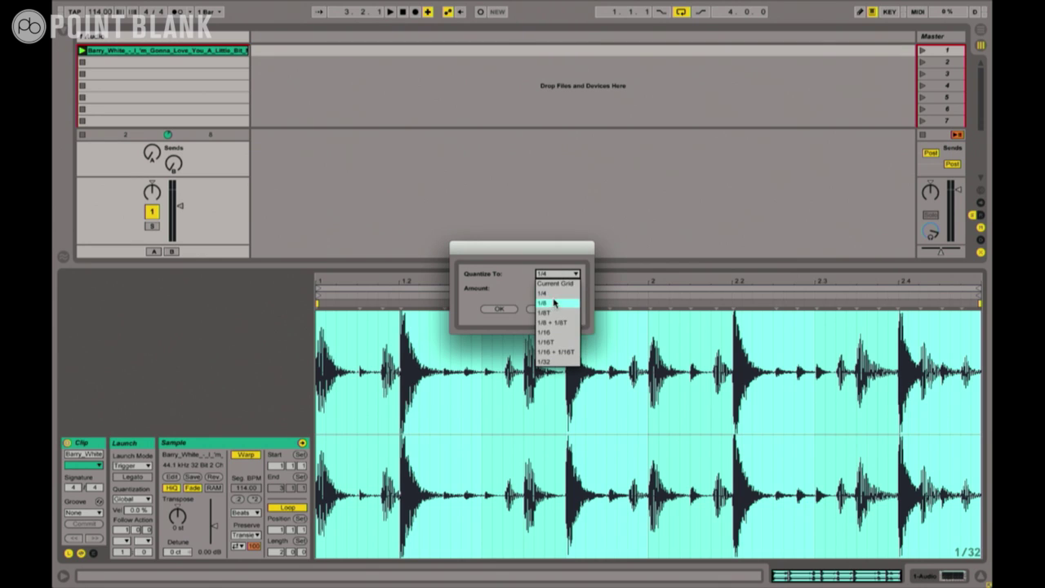
click(553, 299)
click(500, 309)
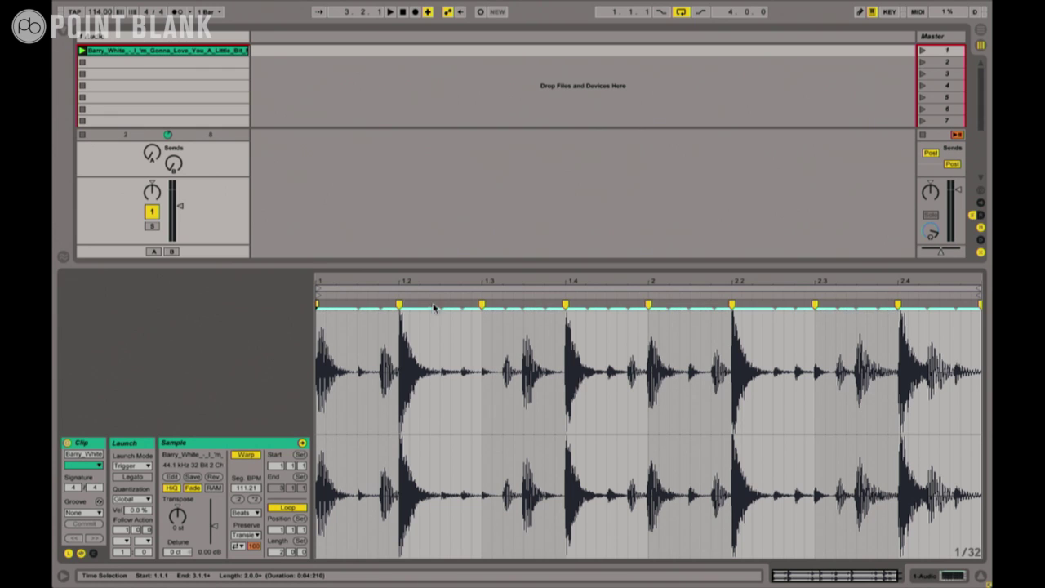
Set the clip's end marker to 1.2.1, turn looping off and play the shortened clip.
drag(428, 335, 480, 338)
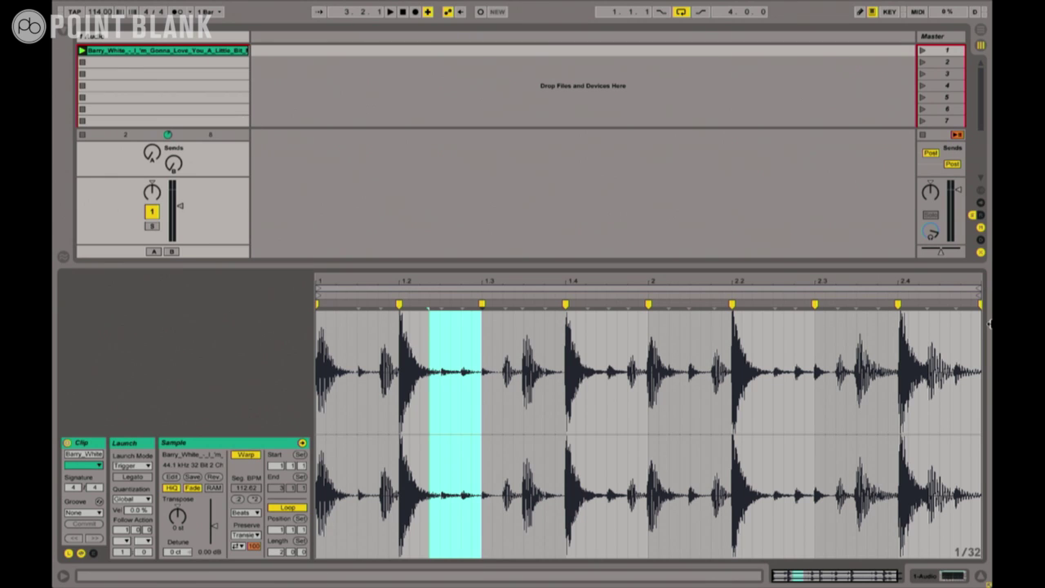
drag(978, 295, 396, 299)
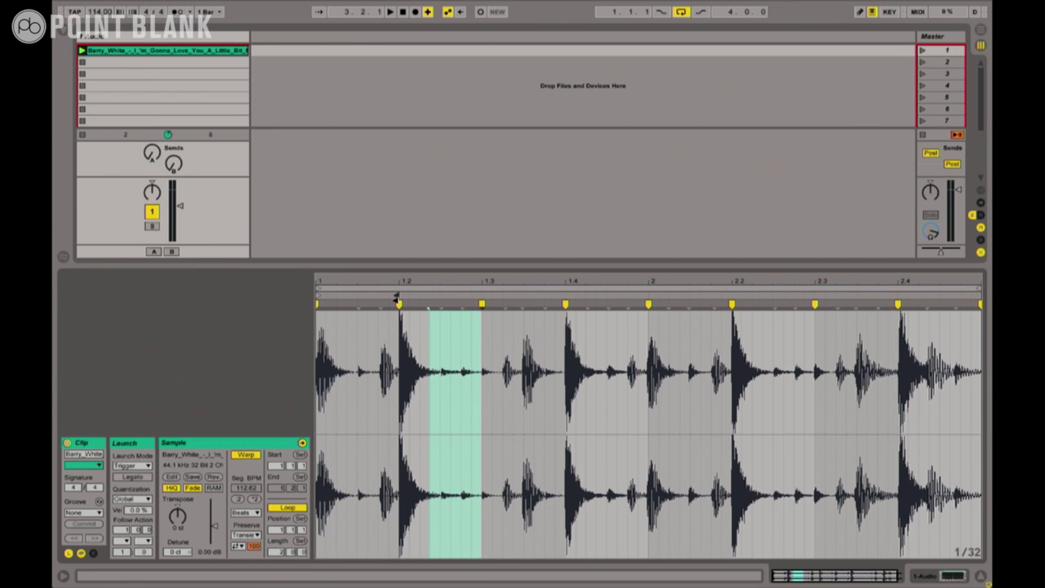
click(277, 510)
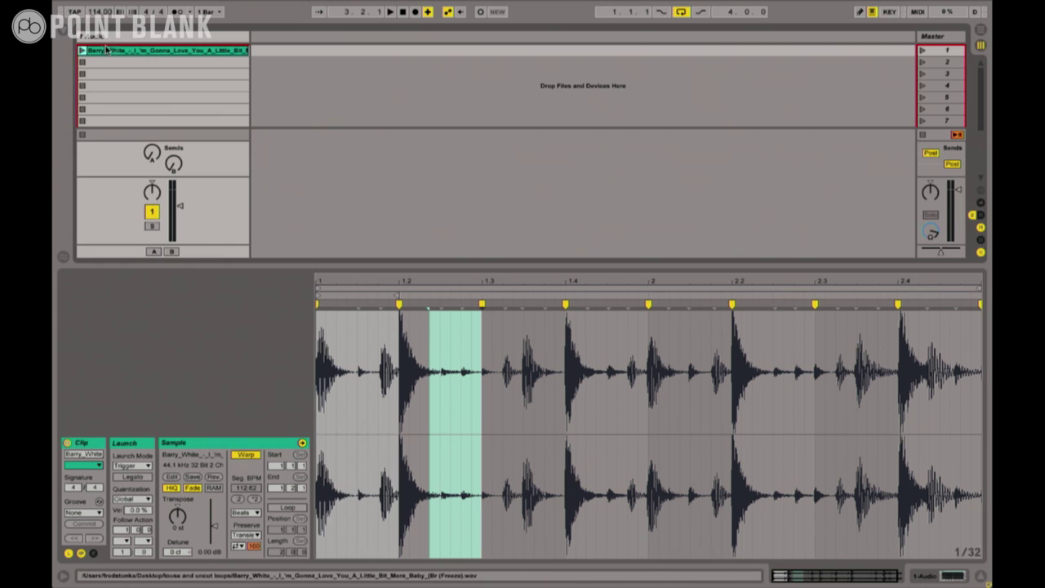
click(82, 50)
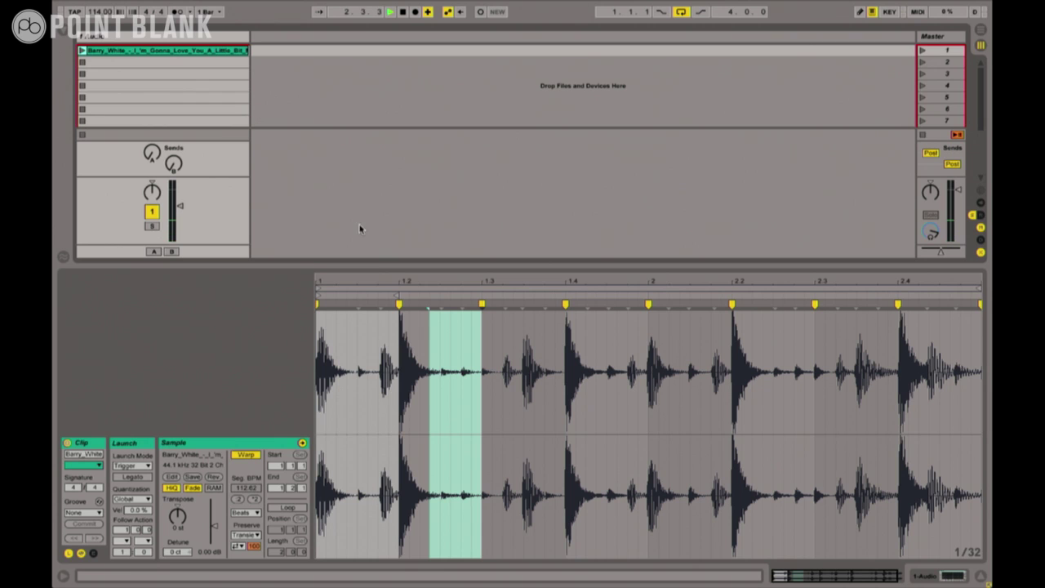
Replace the warp marker at 1.2 with one set slightly before the hit, align it to 1.2, and play the clip.
drag(390, 280, 397, 326)
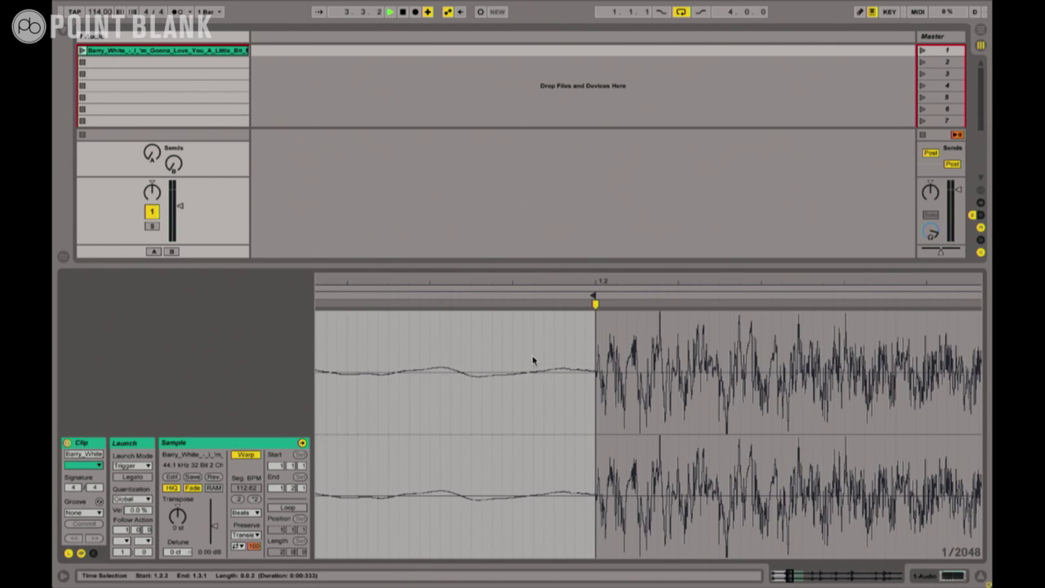
double_click(528, 375)
double_click(595, 305)
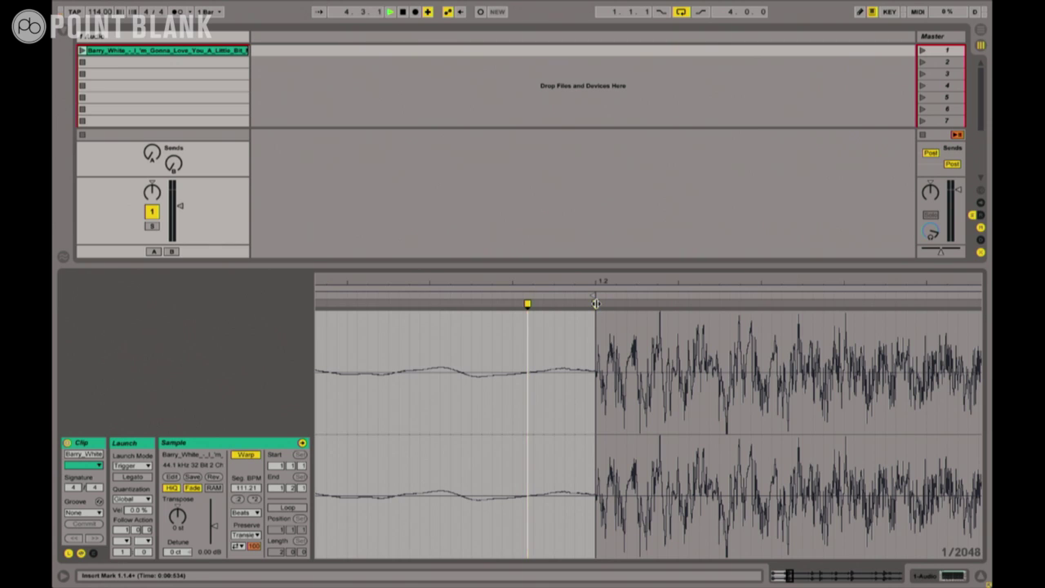
mouse_move(528, 304)
mouse_down()
mouse_move(564, 323)
mouse_move(595, 365)
mouse_up()
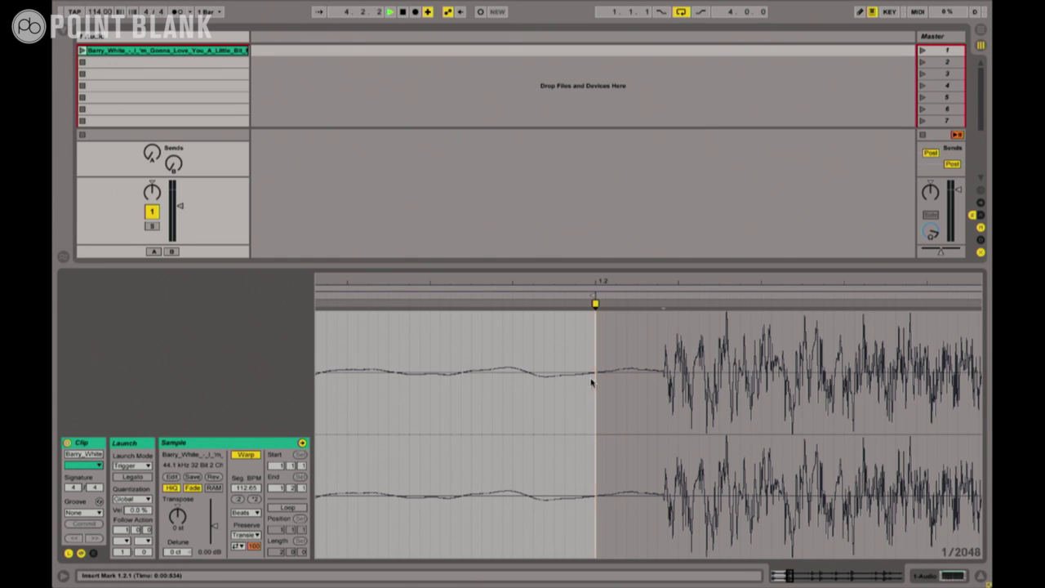
click(81, 49)
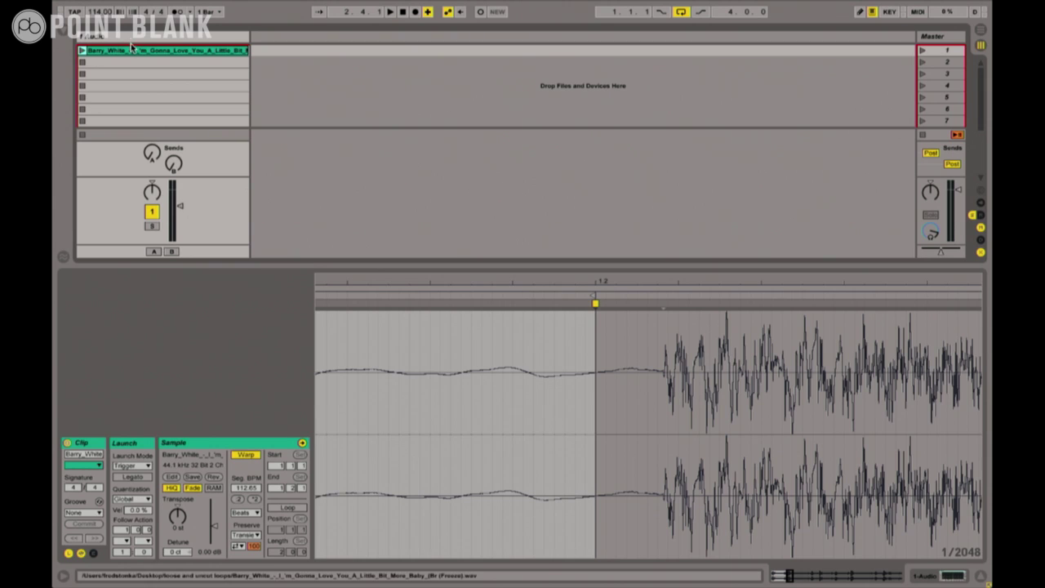
Duplicate the clip into the second slot, set its start to 1.2.1 and end to 1.3.1, and play it.
key(ctrl+d)
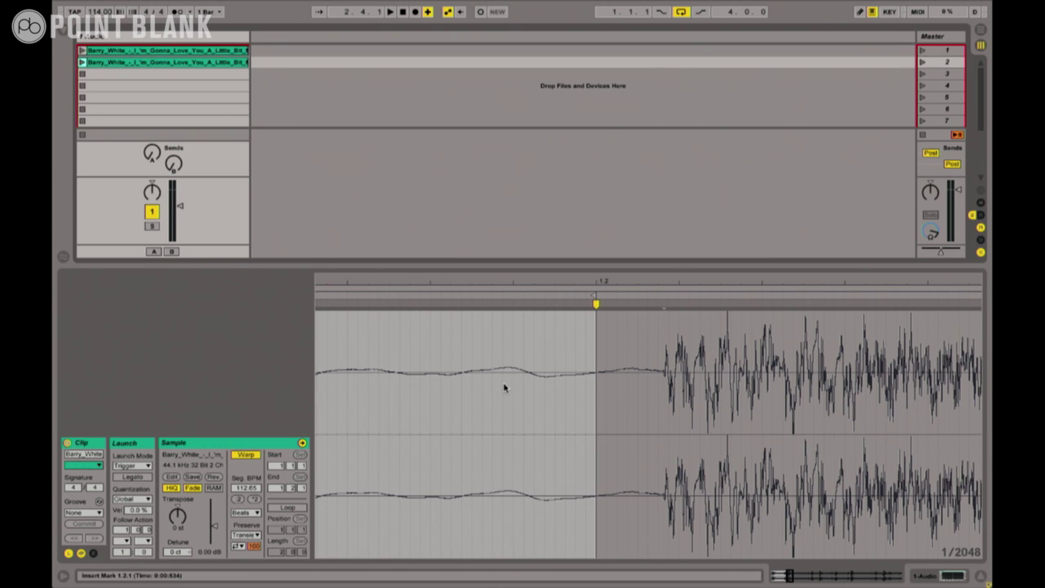
mouse_move(503, 280)
mouse_down()
mouse_move(458, 280)
mouse_move(602, 299)
mouse_up()
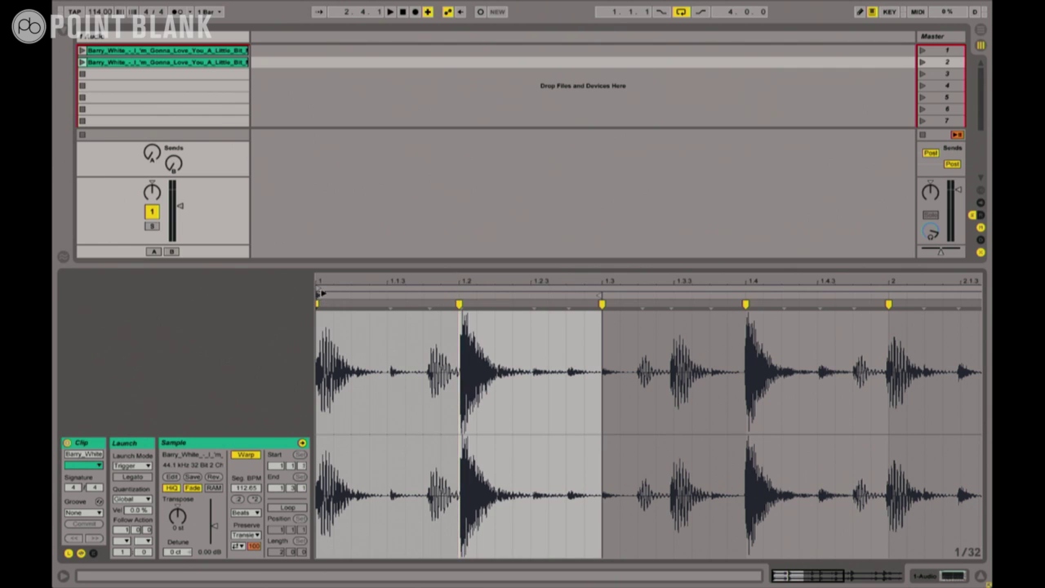
click(462, 297)
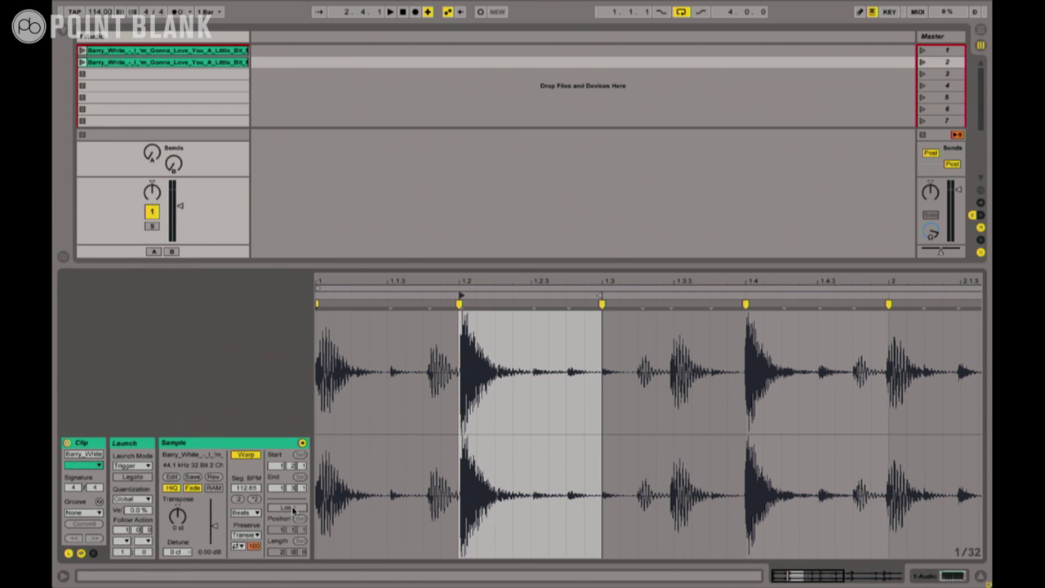
click(82, 63)
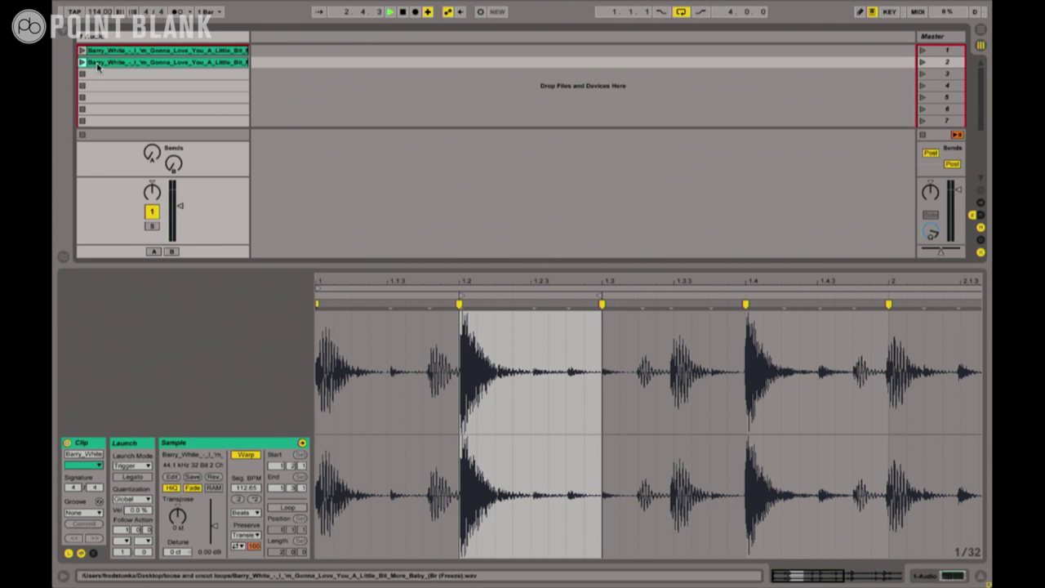
Duplicate the second clip into the third slot, and in the second clip warp the hit's transient exactly onto 1.2.
drag(98, 67, 105, 75)
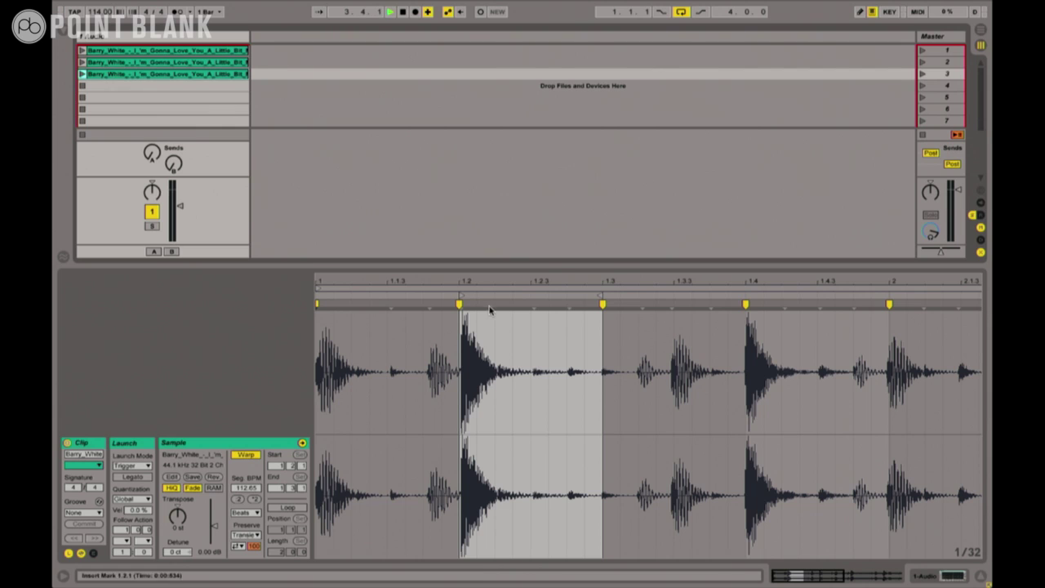
click(122, 65)
drag(469, 281, 474, 299)
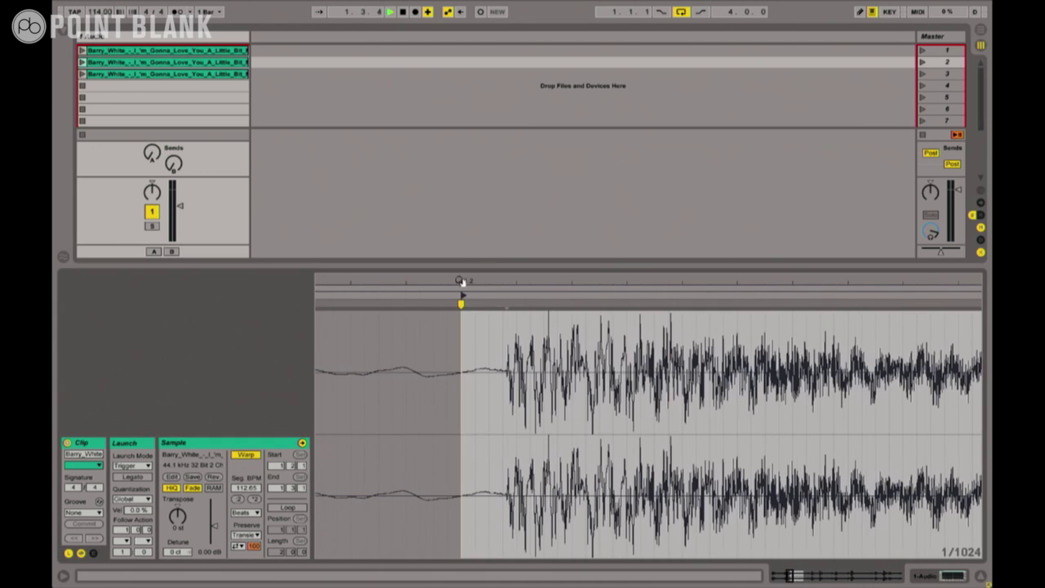
click(503, 304)
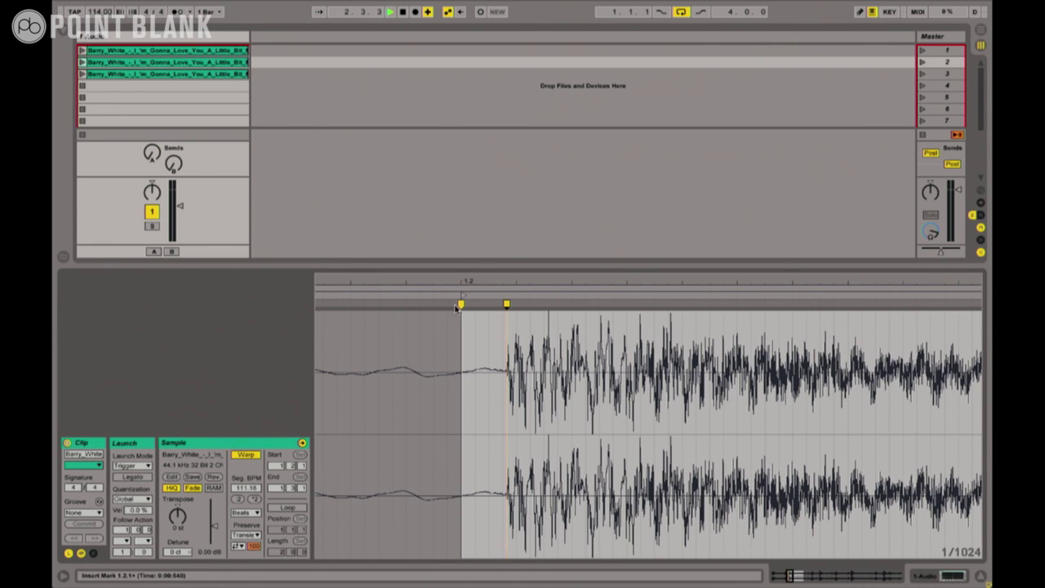
drag(503, 305, 460, 304)
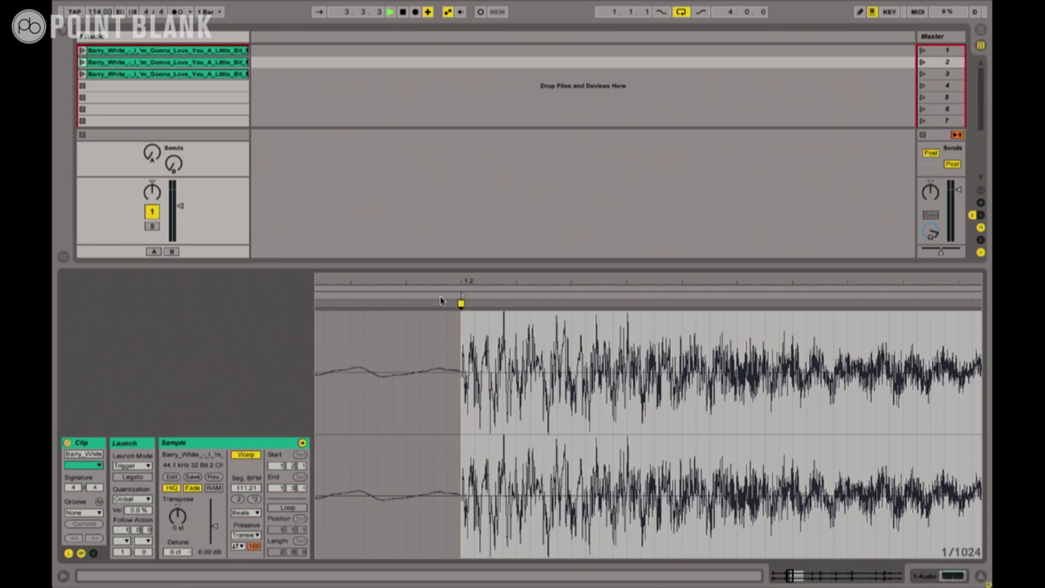
Set the third clip's start to 1.3.1 and end to 1.4.1, and play it.
click(178, 82)
click(164, 74)
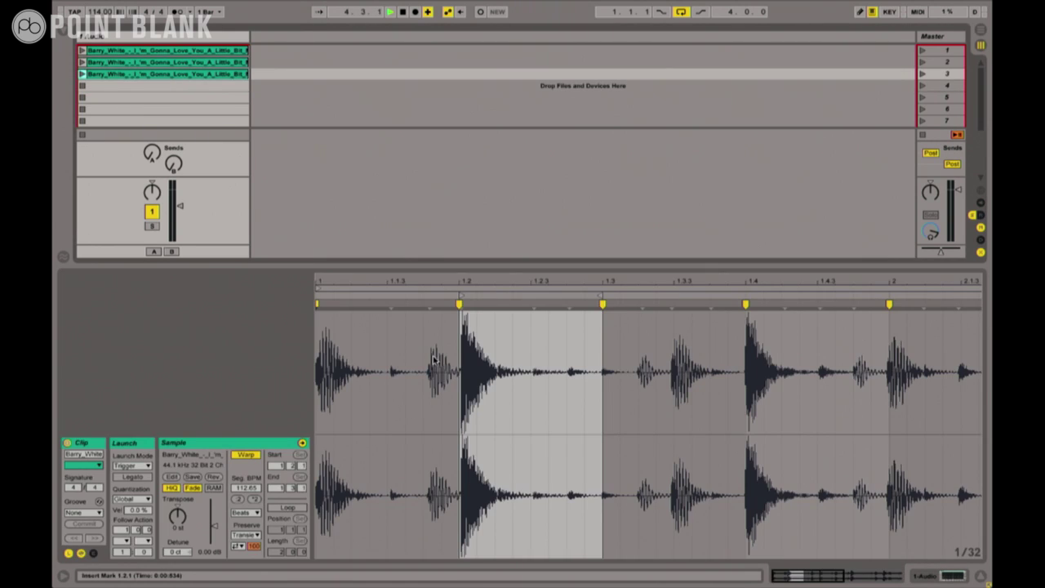
drag(603, 297, 743, 305)
drag(460, 295, 602, 298)
click(81, 73)
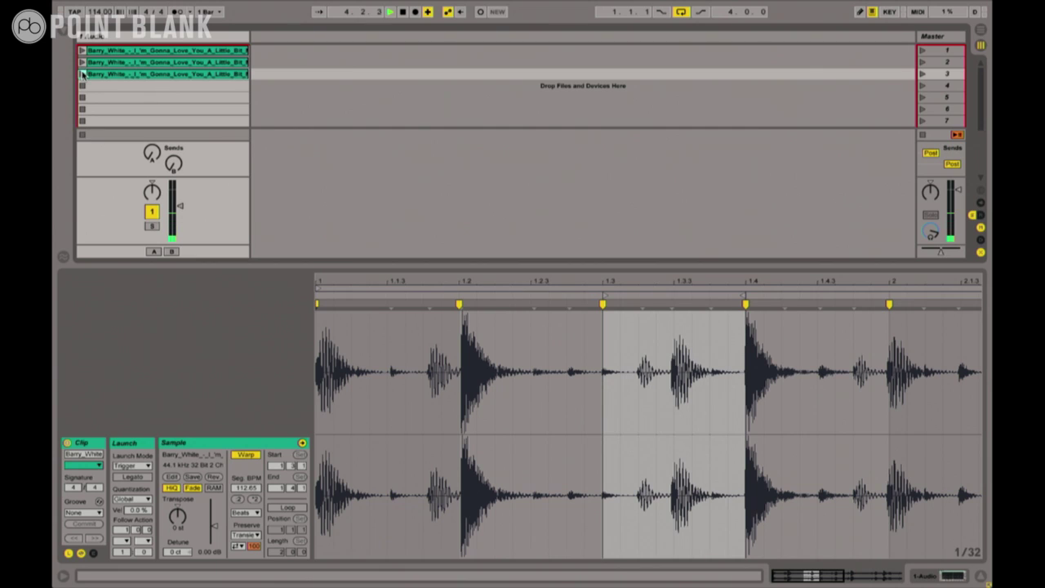
Duplicate the third clip into the fourth slot and set the copy's start to 2.4.1 and end to 3.1.1.
key(ctrl+d)
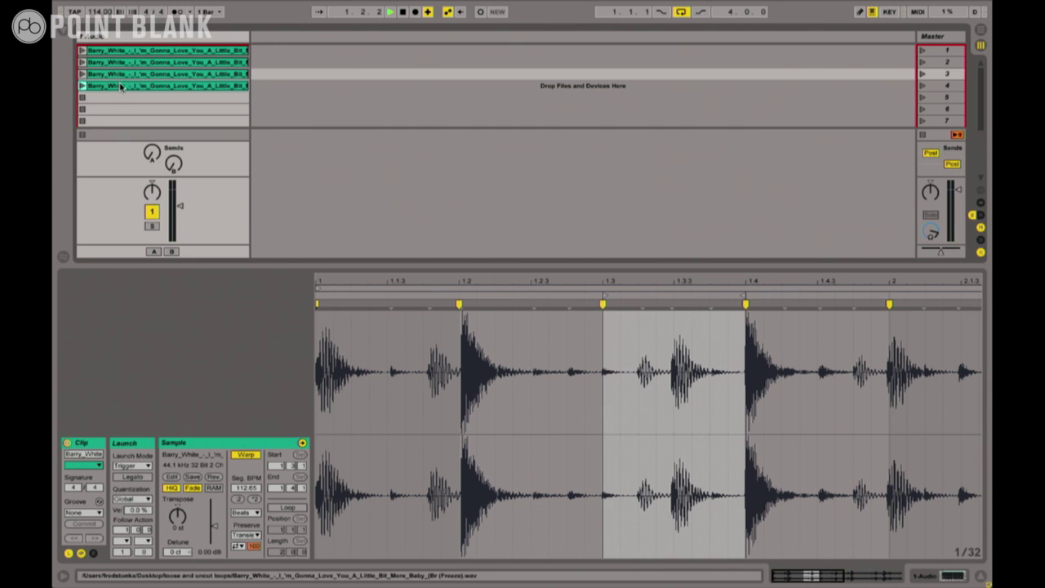
drag(493, 282, 417, 276)
drag(558, 303, 963, 303)
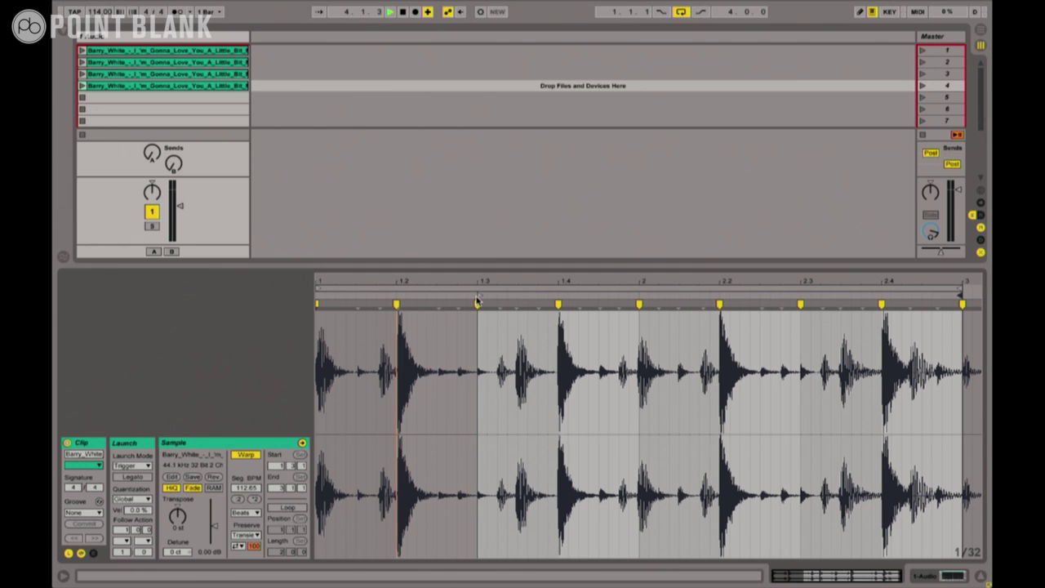
drag(478, 302, 882, 304)
mouse_move(963, 304)
mouse_down()
mouse_move(978, 304)
mouse_move(963, 304)
mouse_up()
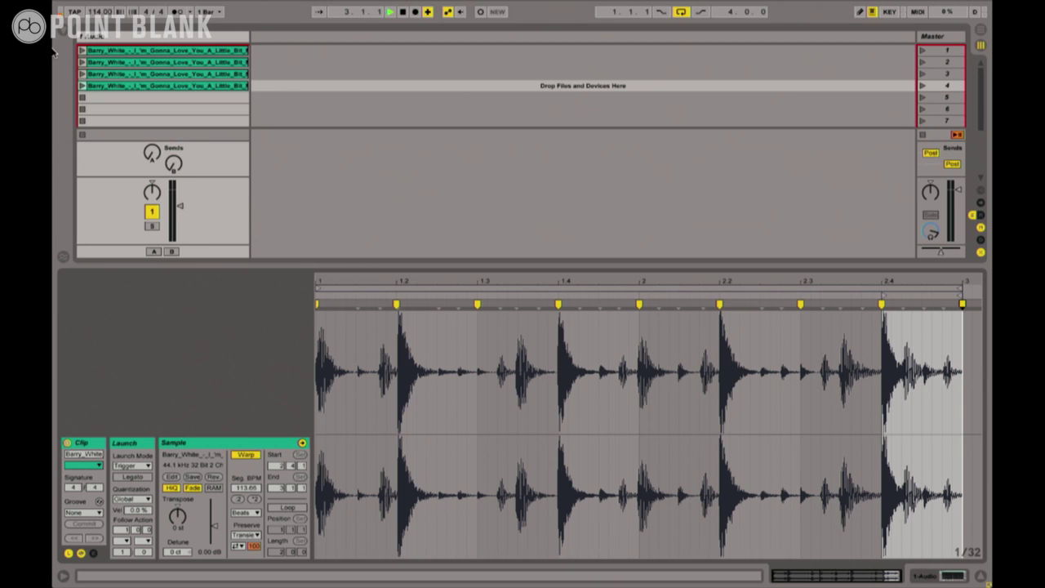
Play the fourth clip, and set the launch quantization of all four clips to 1/16.
click(81, 85)
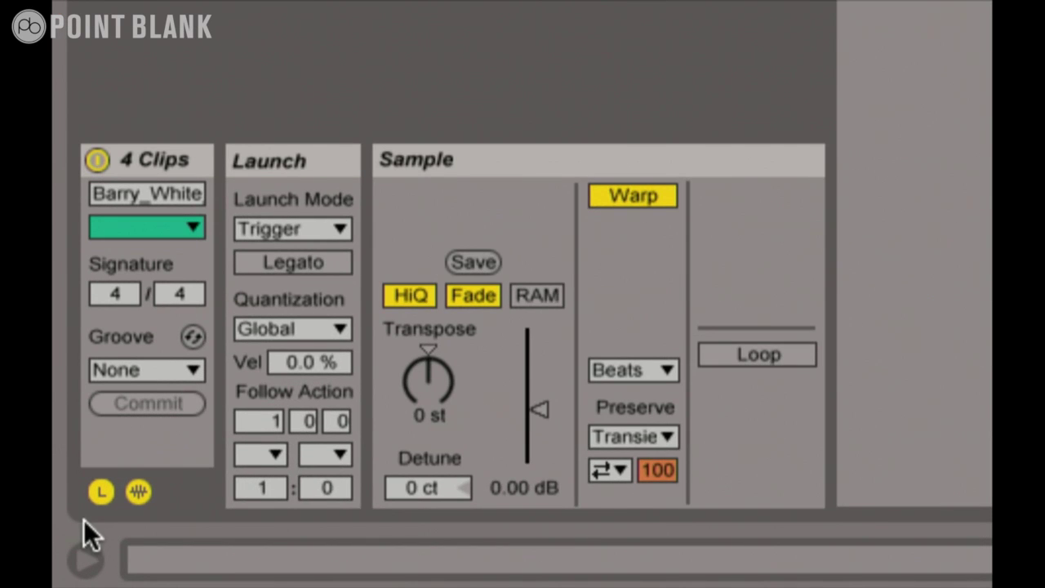
click(93, 496)
click(93, 496)
click(313, 337)
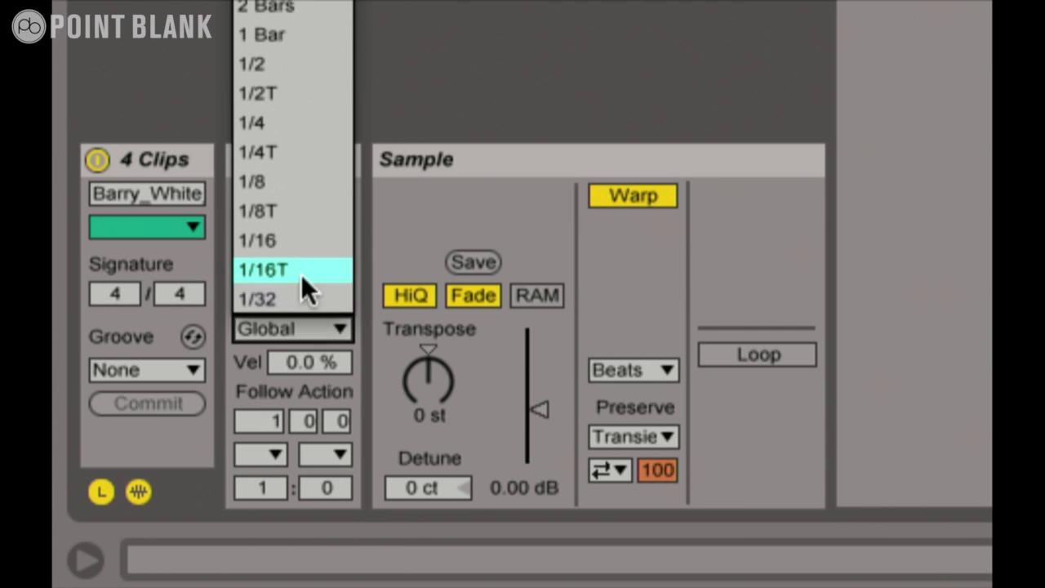
click(295, 245)
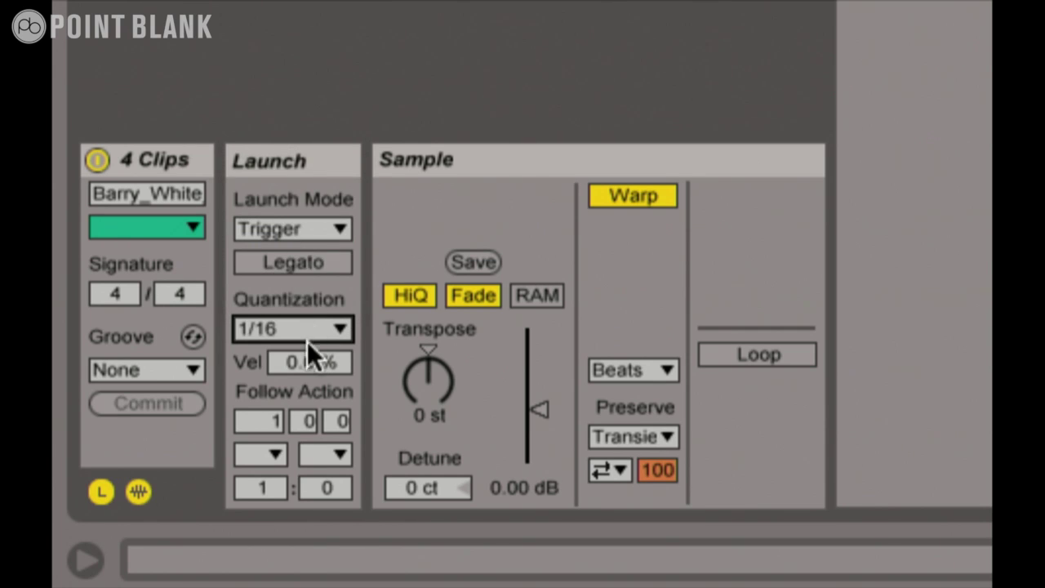
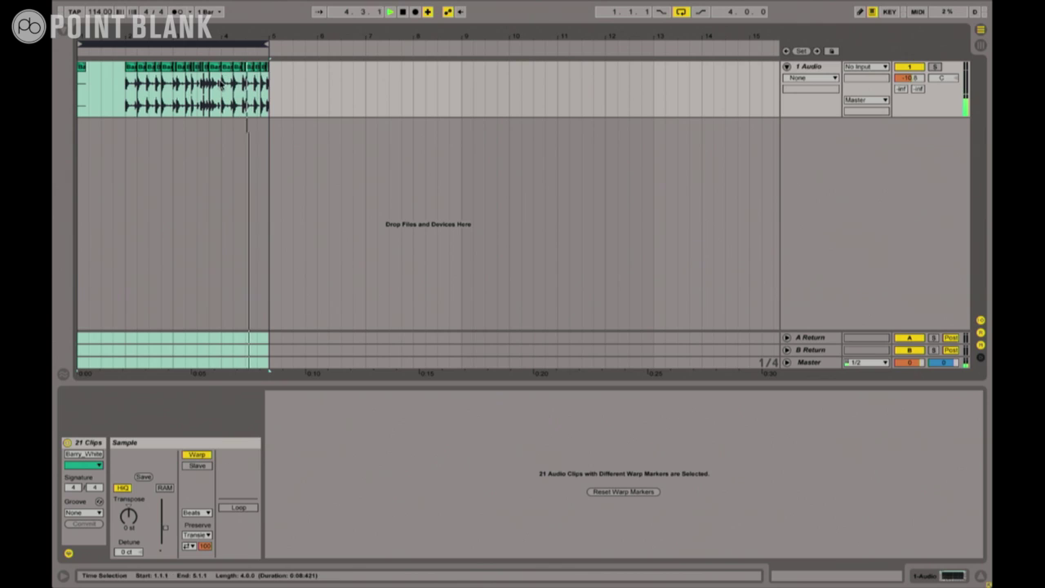
Loop the arrangement section from 2.1.1 to 4.1.1 and play it.
key(ctrl+l)
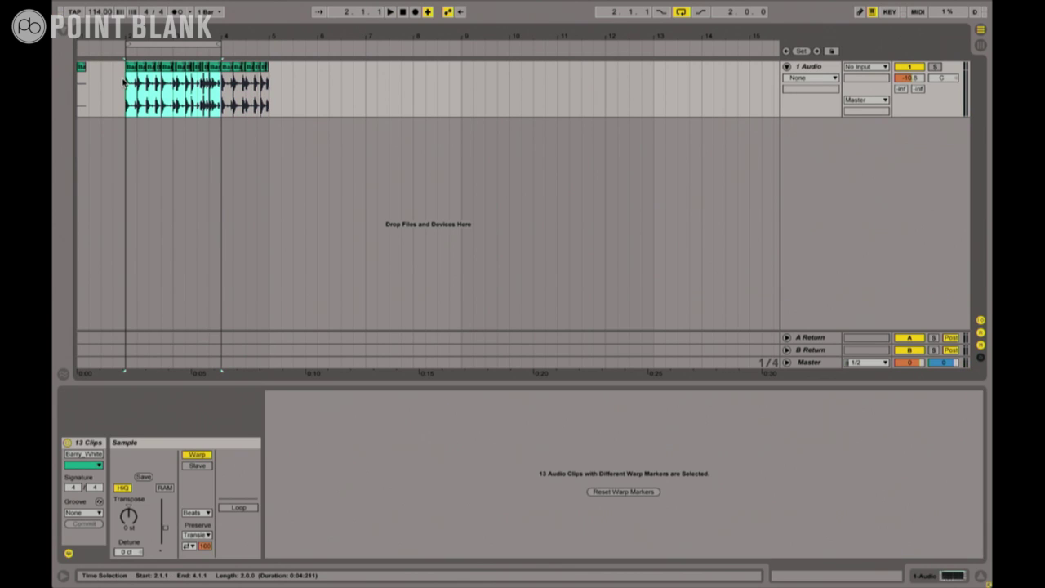
click(151, 45)
key(space)
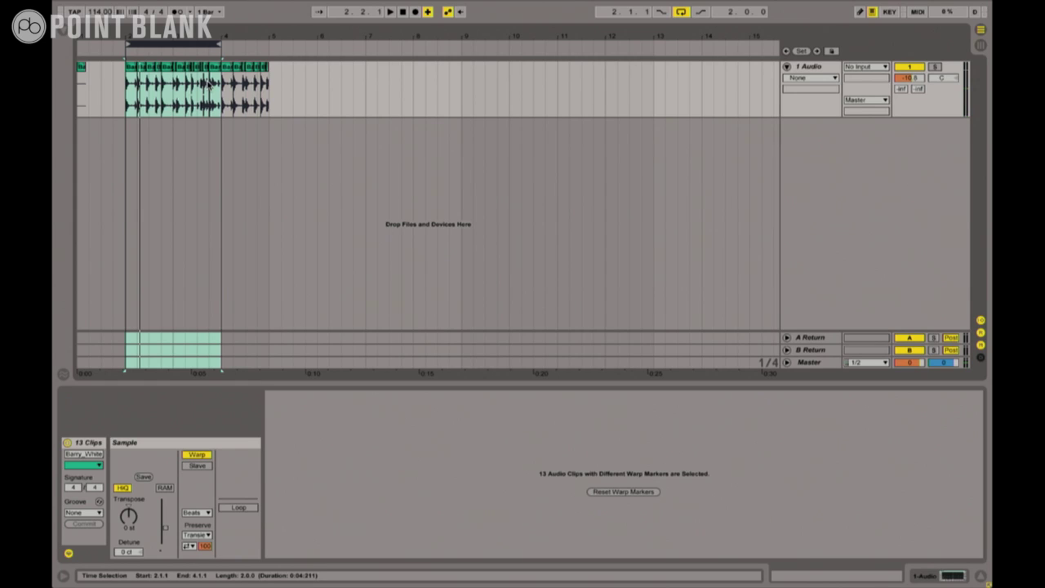
Consolidate the section from 2.1.1 to 4.1.1 into one clip, and move it to 7.1.1 with the loop set around it.
key(ctrl+j)
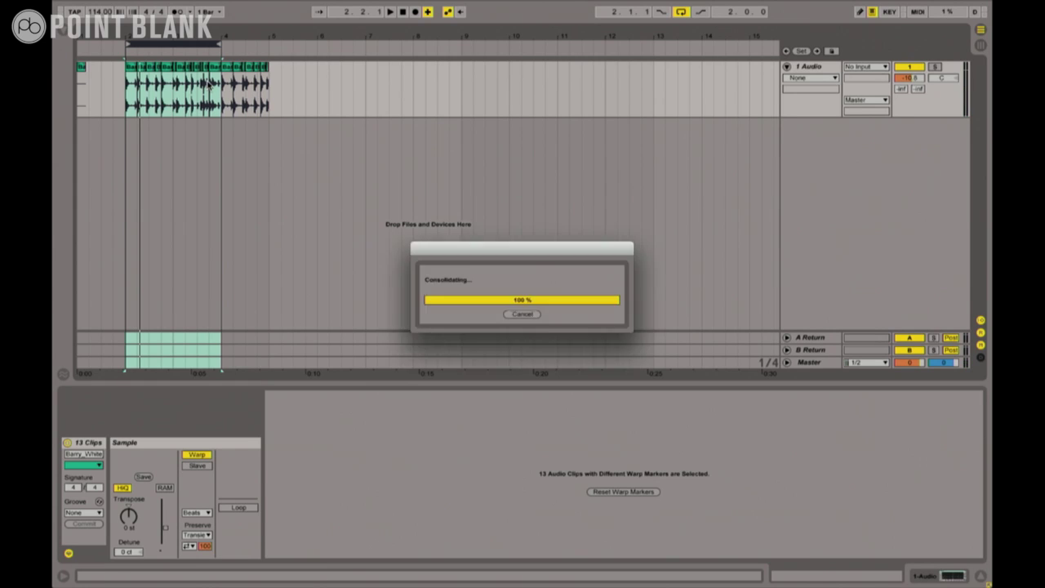
drag(180, 75, 418, 75)
drag(401, 40, 402, 31)
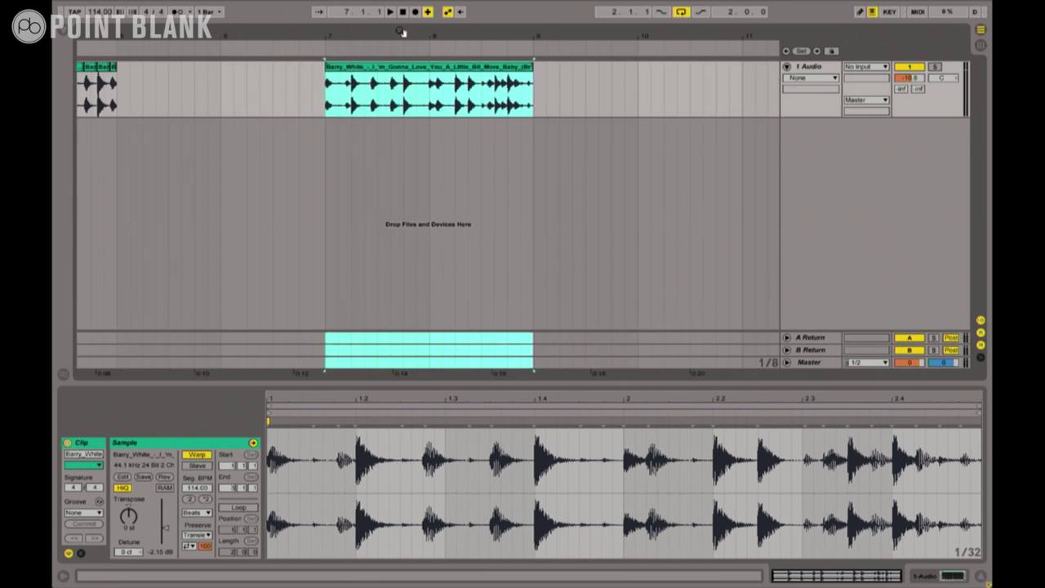
key(ctrl+l)
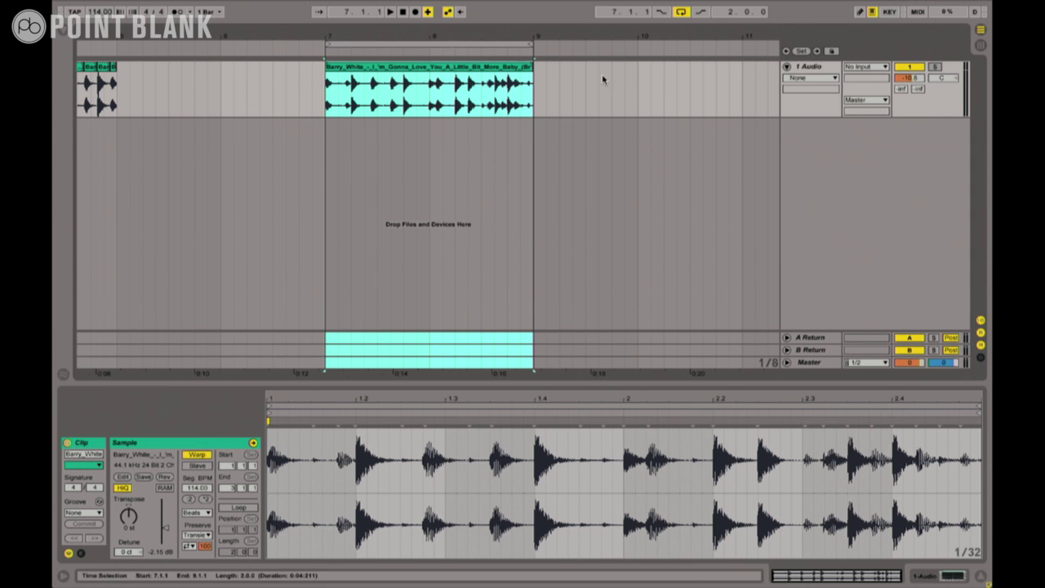
Enlarge the audio track's height and the clip's waveform display.
drag(825, 117, 832, 245)
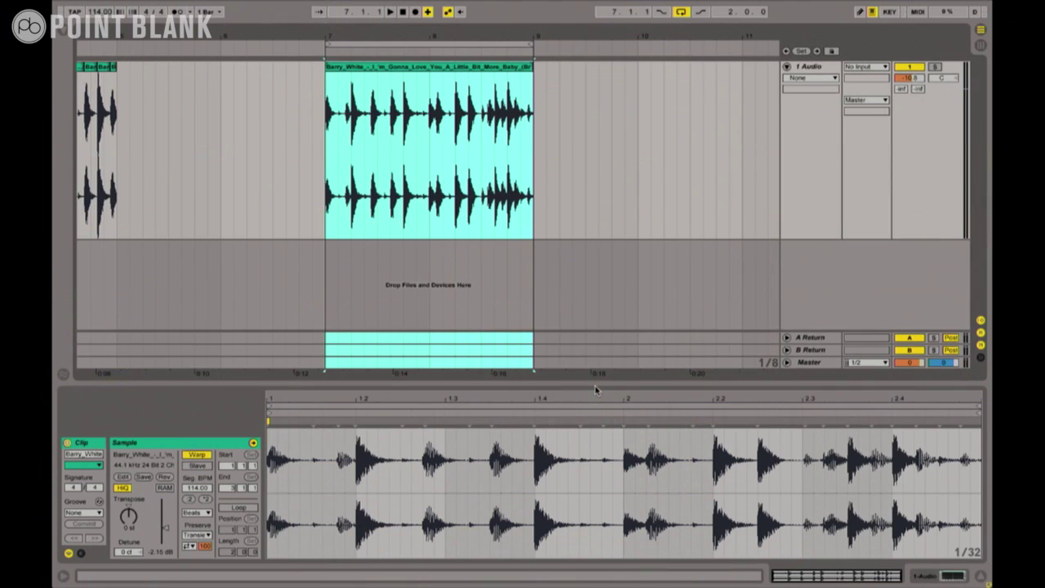
drag(596, 385, 596, 304)
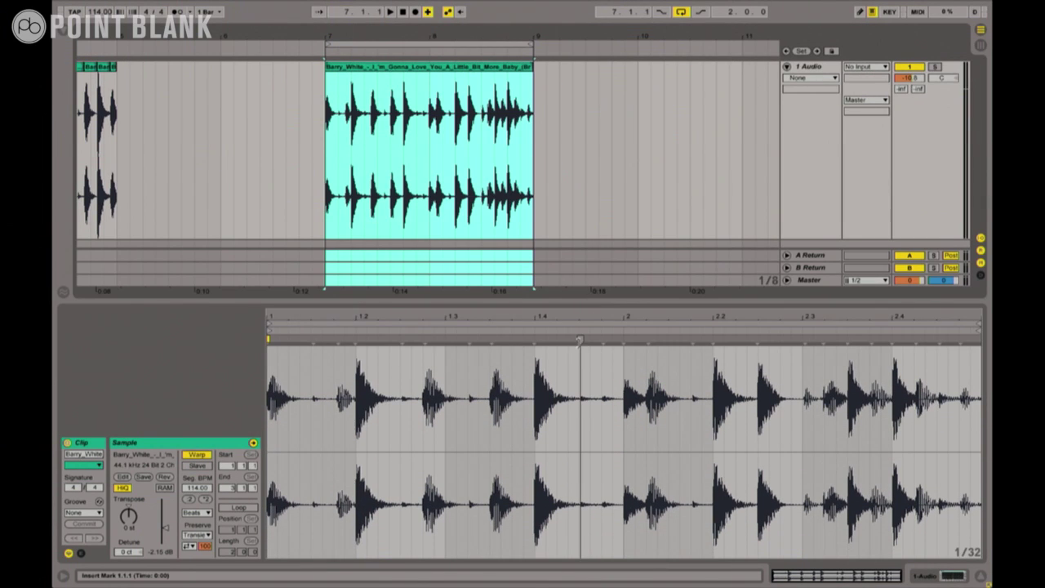
Try warp markers between 1.4 and 2, at 2.2 and at 2.3 in the consolidated clip, and delete them.
click(580, 340)
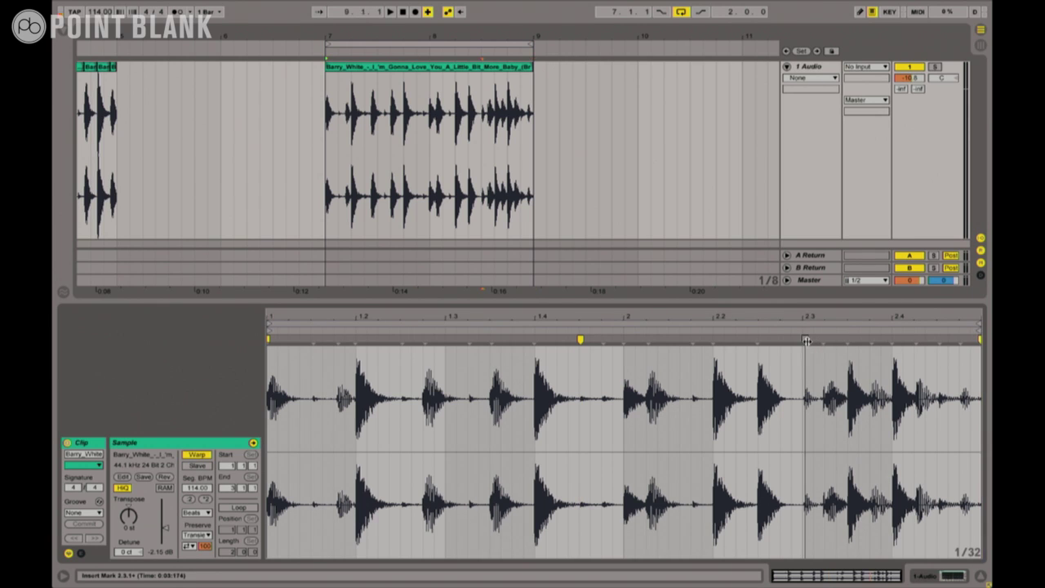
drag(805, 340, 803, 340)
drag(715, 340, 714, 341)
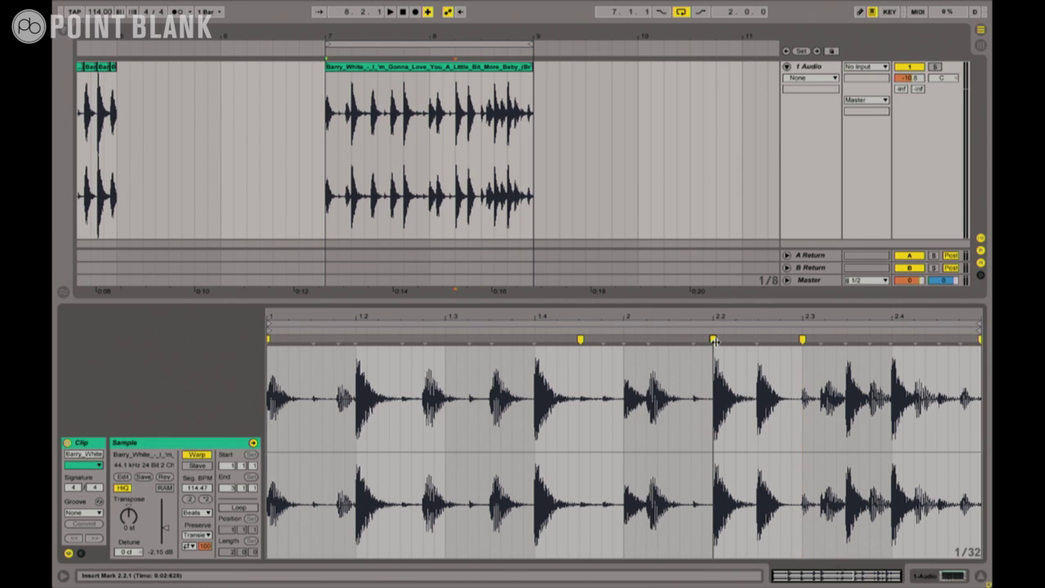
double_click(713, 340)
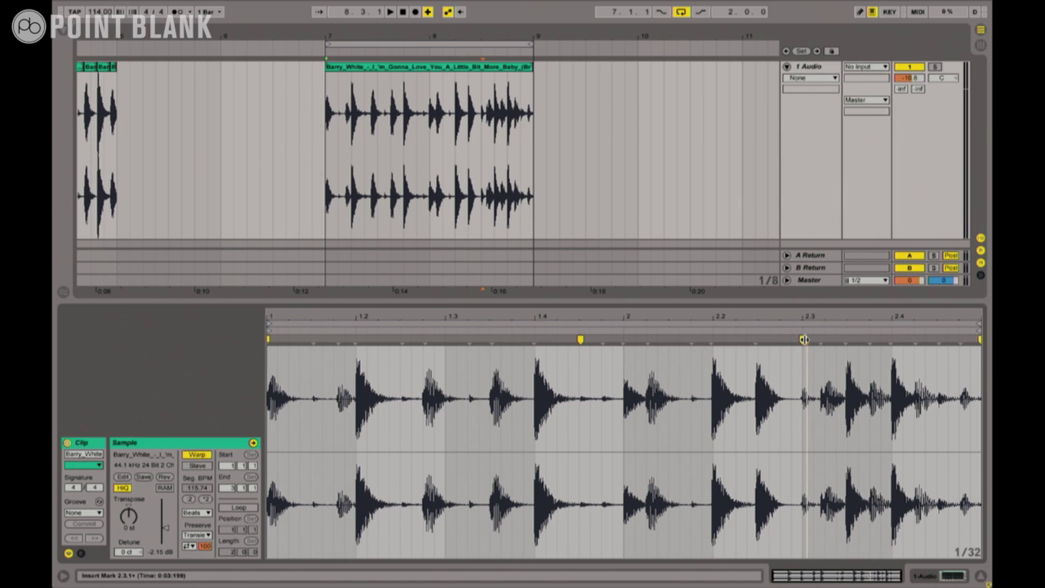
double_click(805, 340)
click(580, 340)
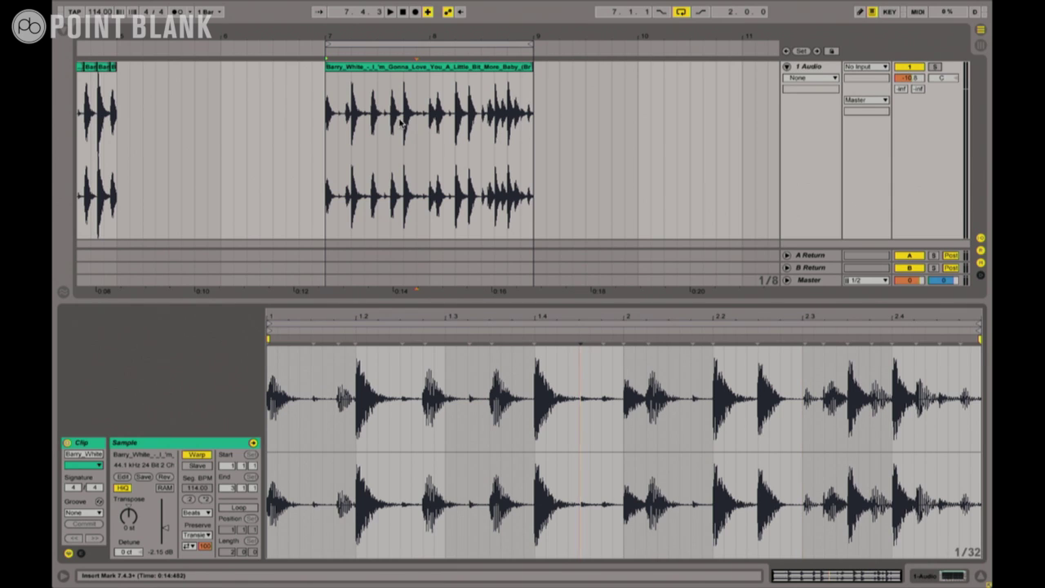
Try copying the single beat from 7.4.1 to 8.1.1 over the beats from 8.2.1 onward, and undo the copies.
drag(315, 100, 537, 114)
click(493, 69)
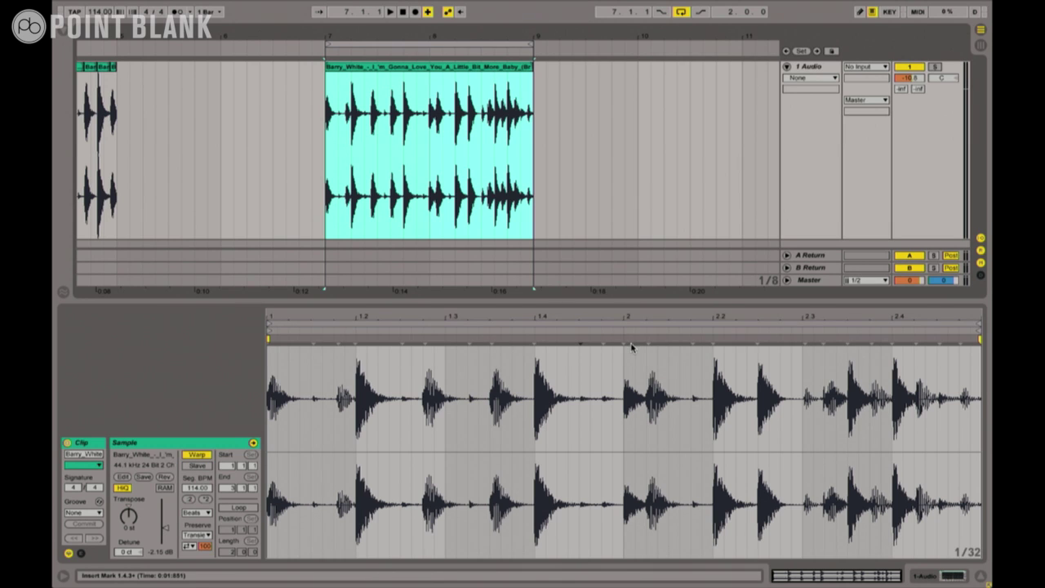
drag(403, 127, 426, 128)
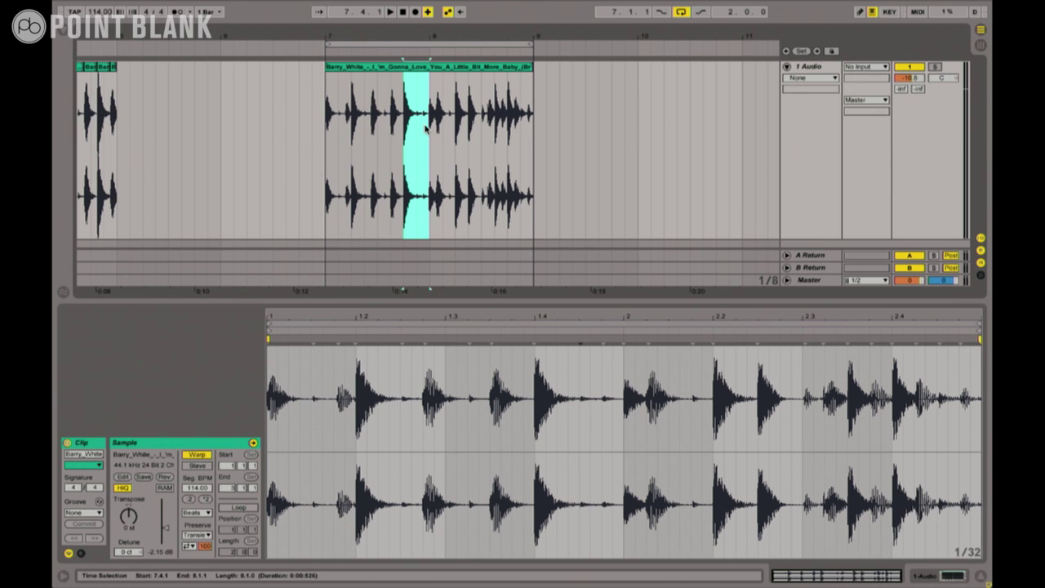
key(ctrl+e)
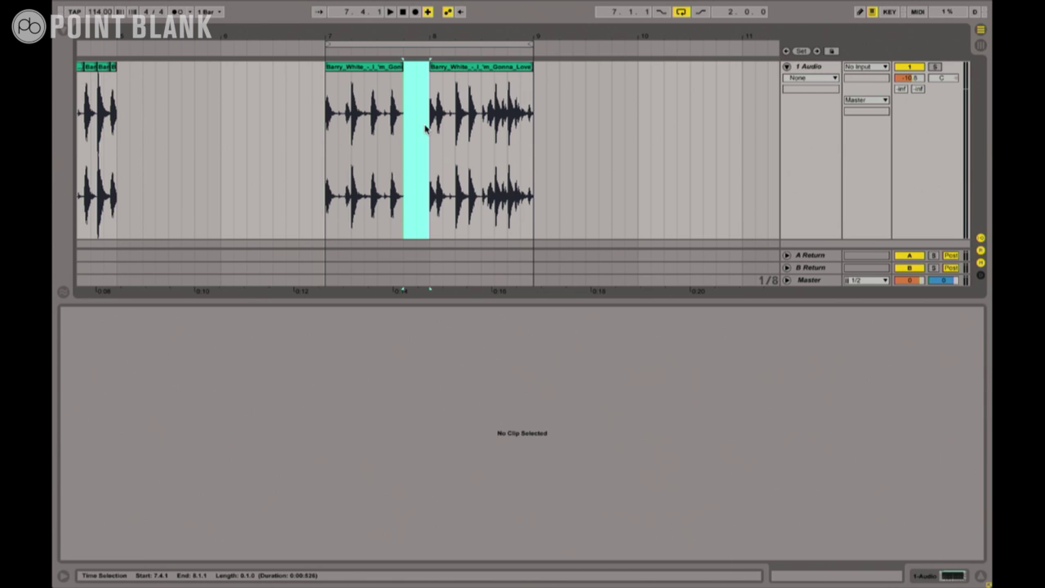
key(ctrl+j)
drag(414, 70, 467, 74)
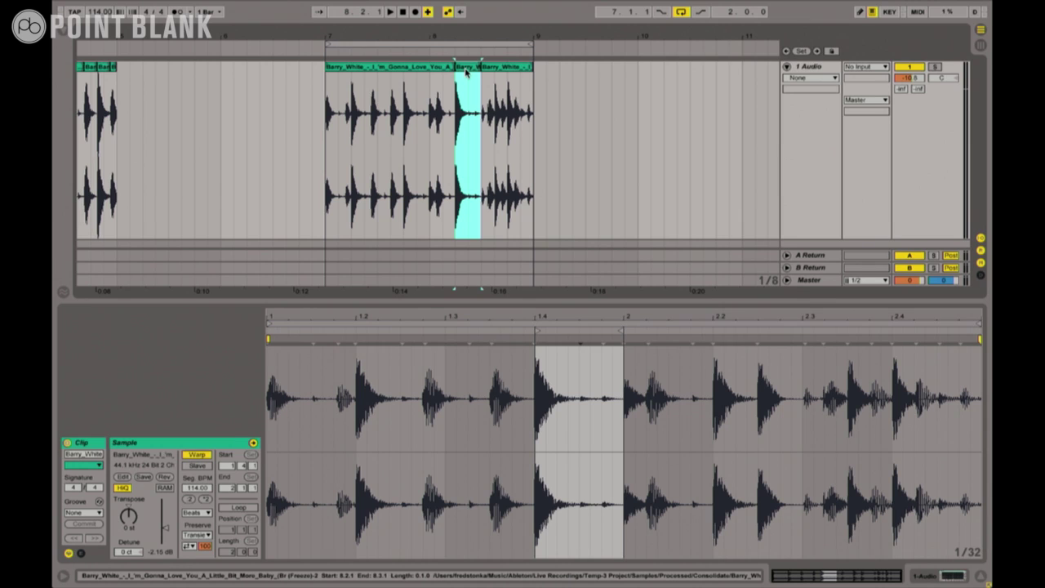
key(Right)
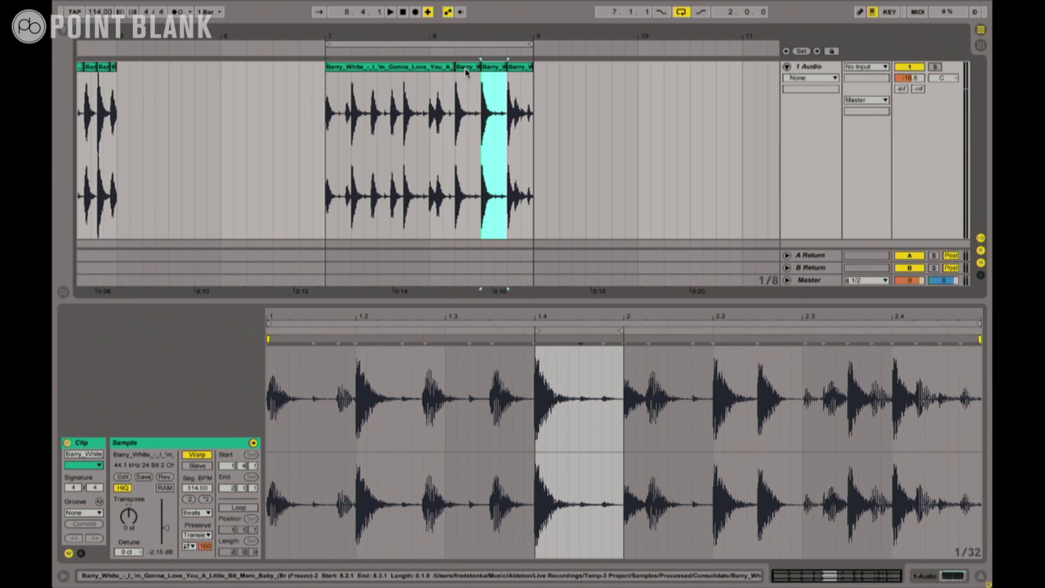
key(Delete)
key(ctrl+z)
key(ctrl+z)
key(ctrl+z)
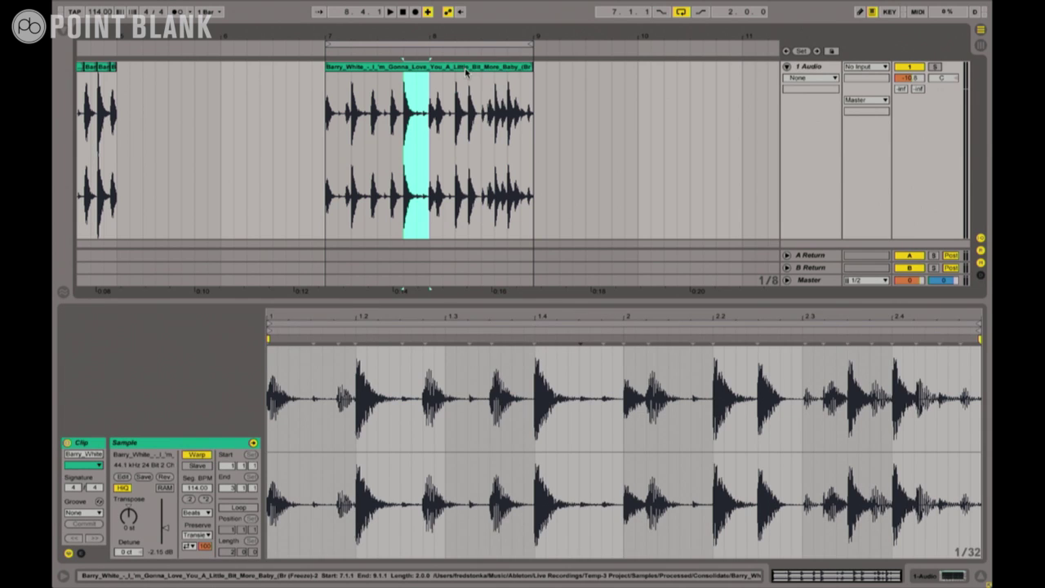
Select the single beat from 7.4.1 to 8.1.1 and copy it to 8.4.1 as the loop's last beat.
click(378, 67)
key(space)
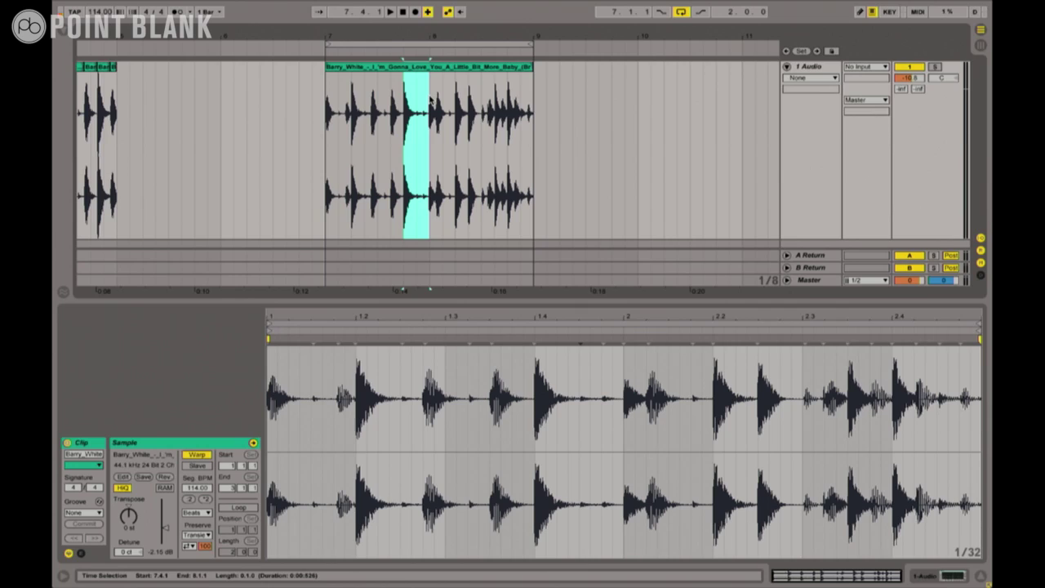
drag(415, 70, 524, 87)
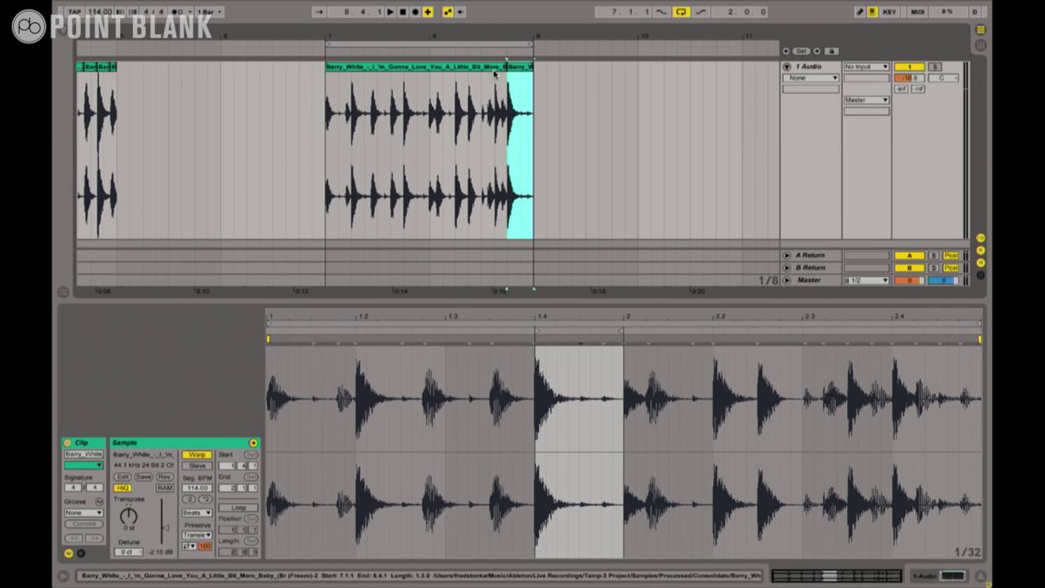
click(494, 72)
click(524, 72)
click(503, 70)
click(518, 70)
click(501, 70)
click(519, 70)
click(502, 70)
click(516, 70)
click(491, 71)
click(511, 71)
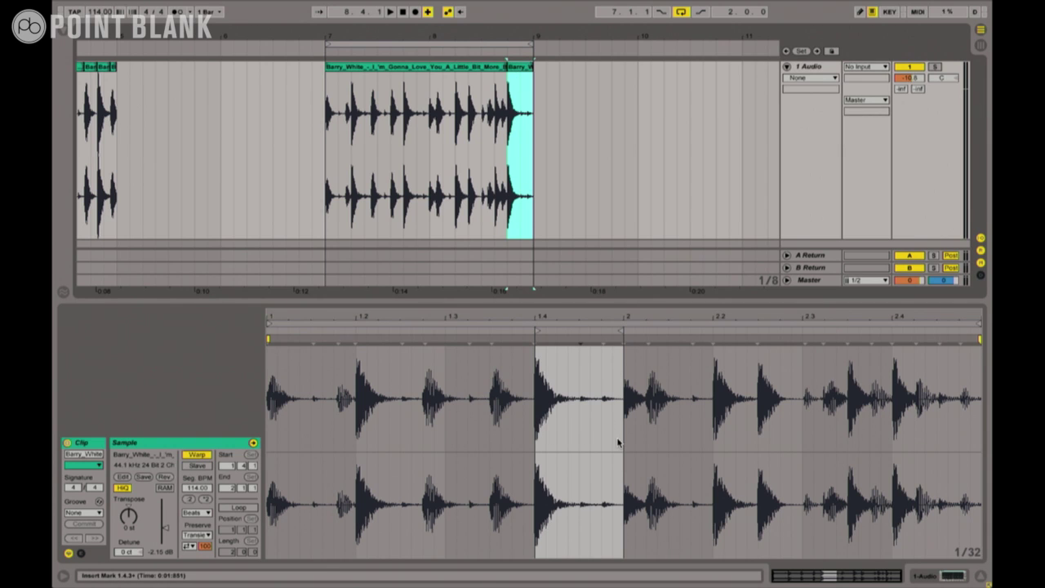
drag(539, 418, 685, 413)
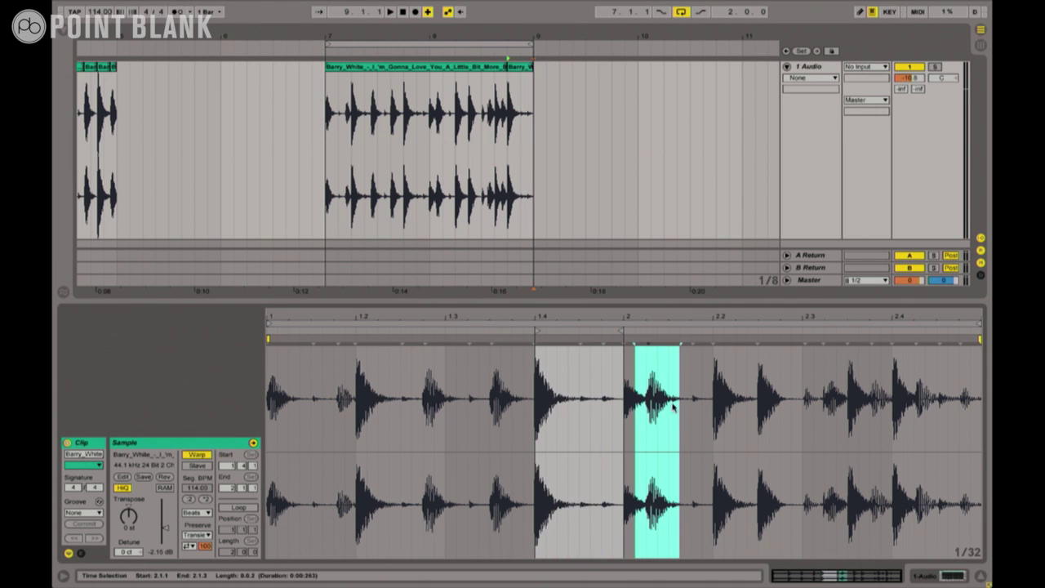
Reverse the copied beat clip at 8.4.1 and play the loop.
click(516, 71)
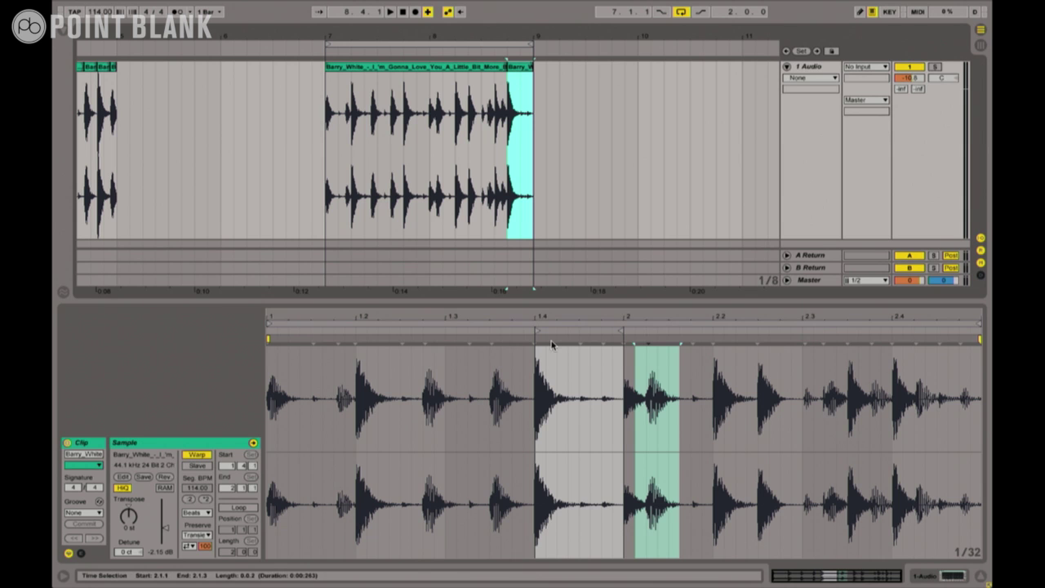
click(166, 477)
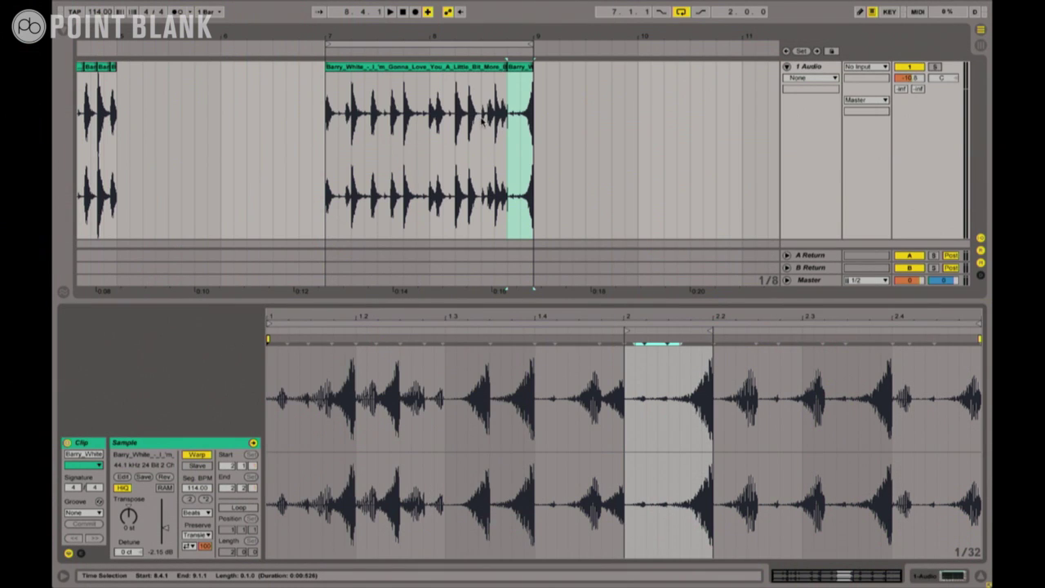
click(470, 88)
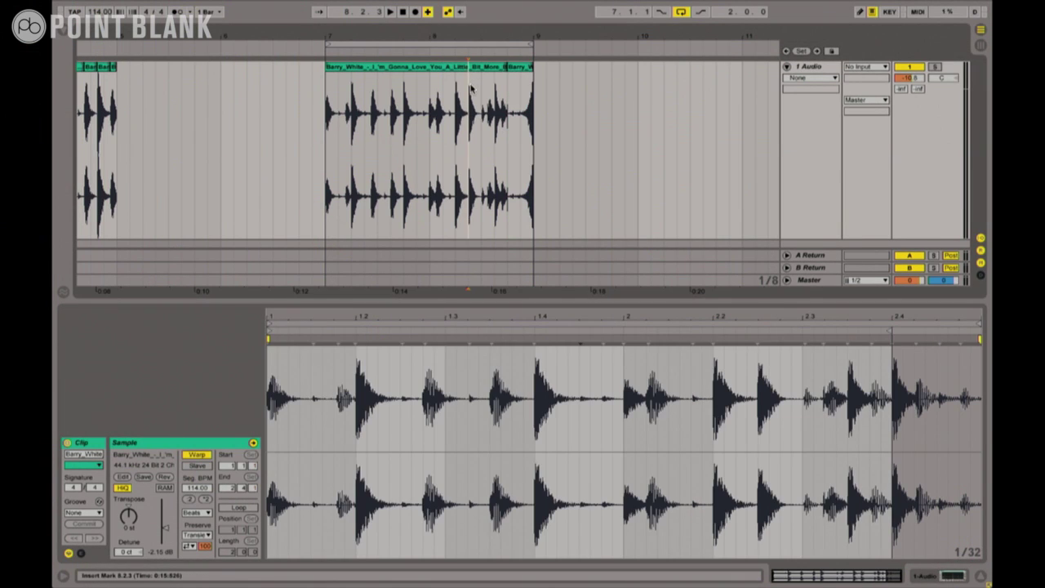
key(space)
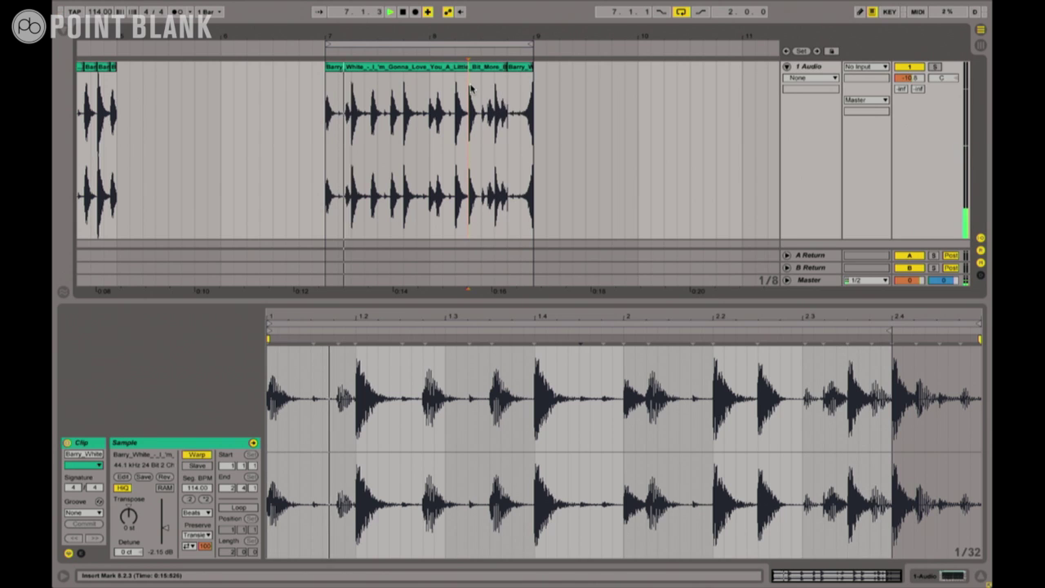
key(space)
Extend the end of the main loop clip to 8.4.3 over the first half of the reversed beat.
click(505, 66)
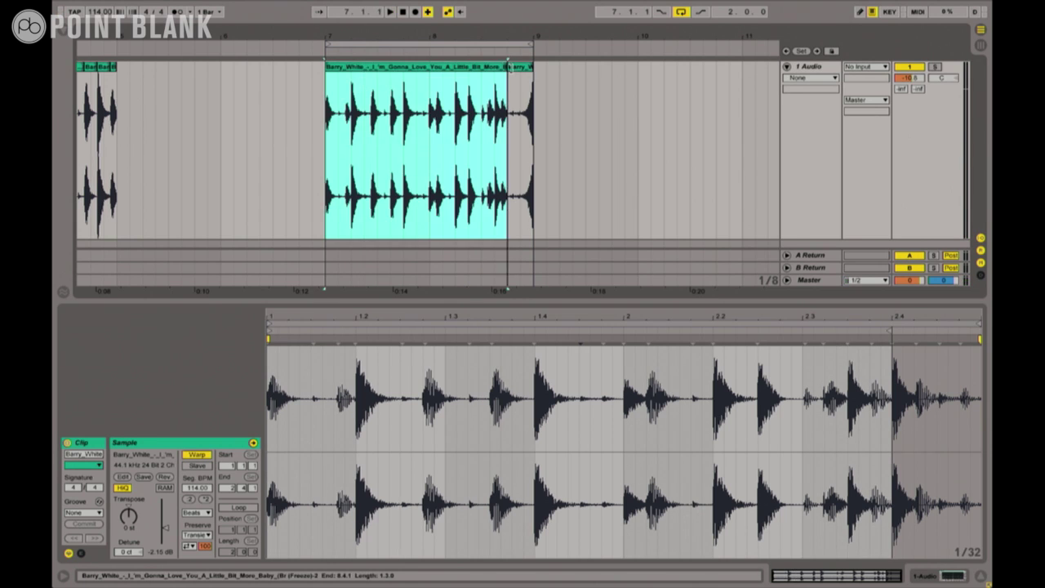
drag(507, 151, 517, 151)
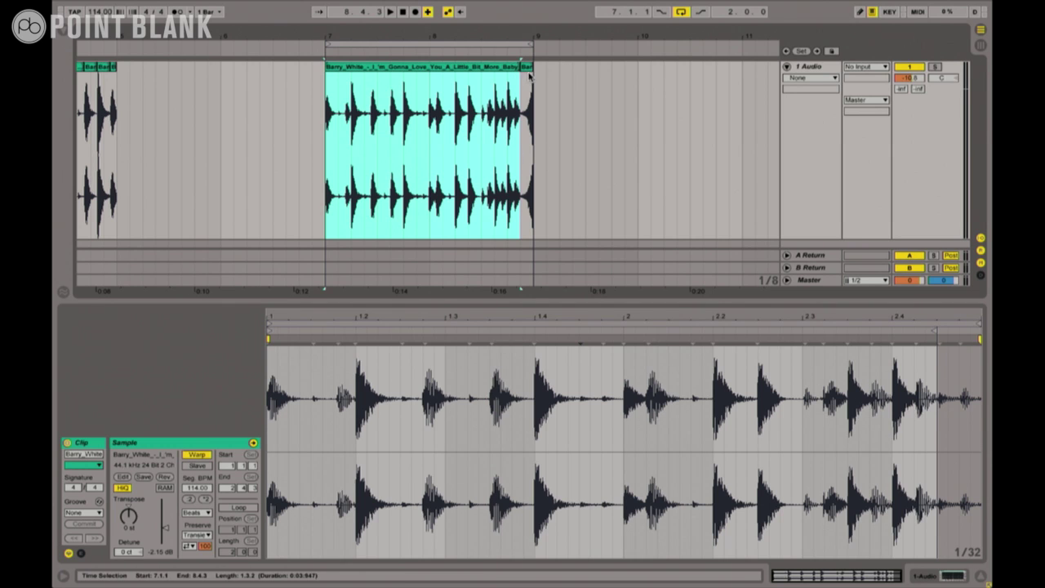
Set the warp mode of the shortened reversed clip to Texture and access its grain size.
click(530, 75)
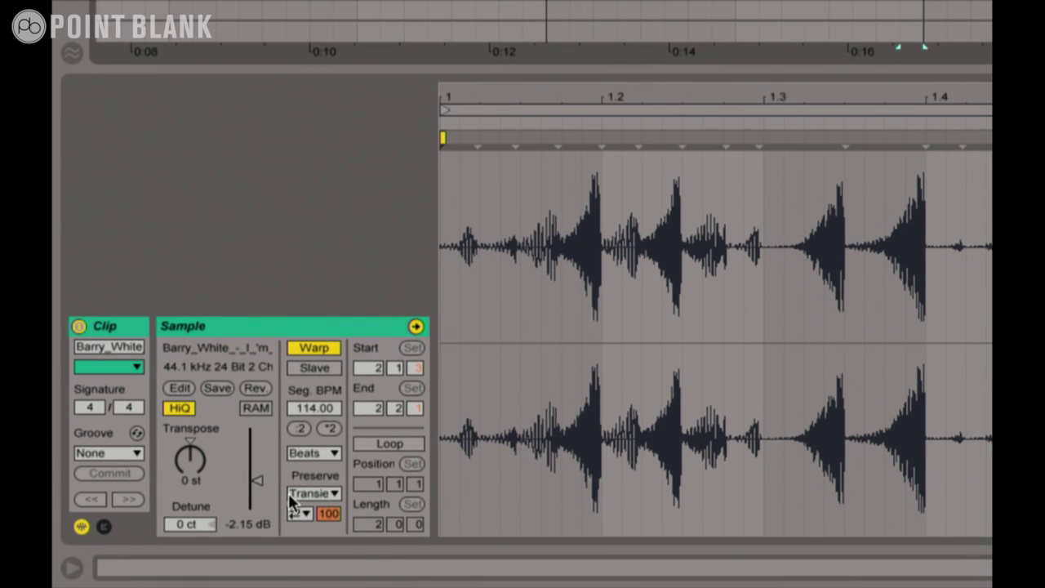
click(196, 513)
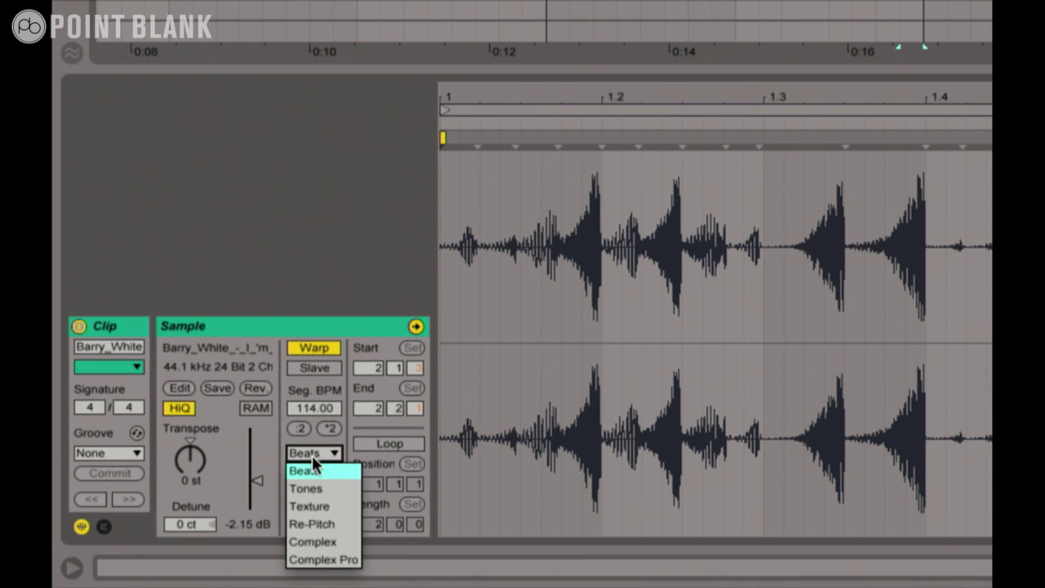
click(311, 504)
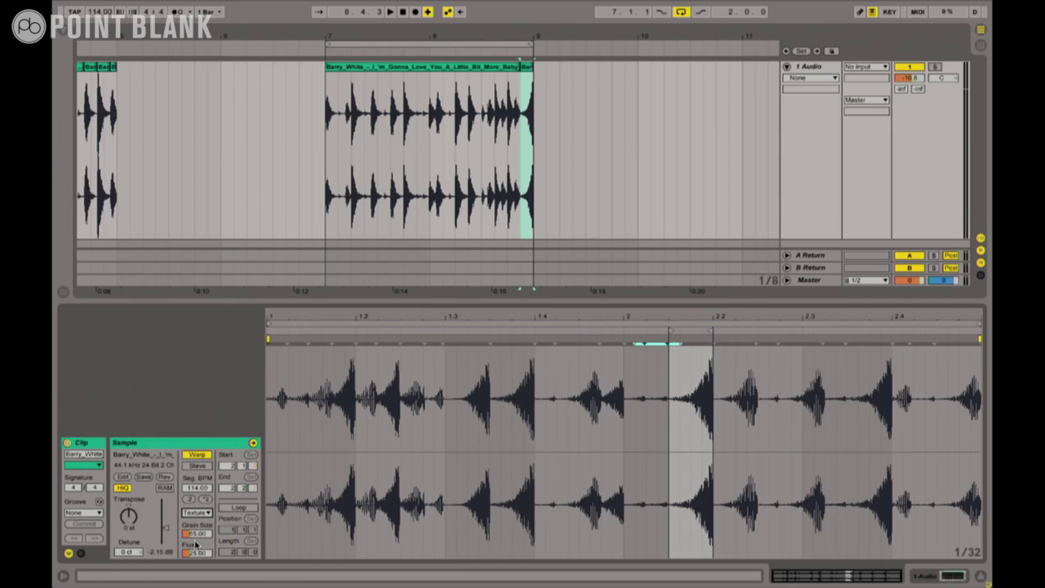
click(201, 536)
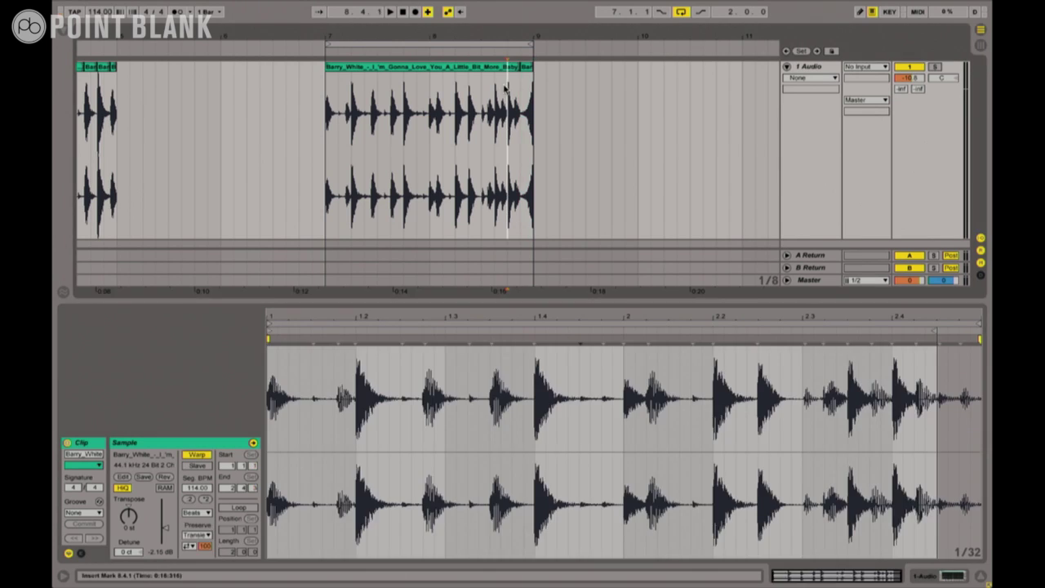
Play the loop from its start at 7.1.1 to hear the edited ending.
click(506, 88)
key(space)
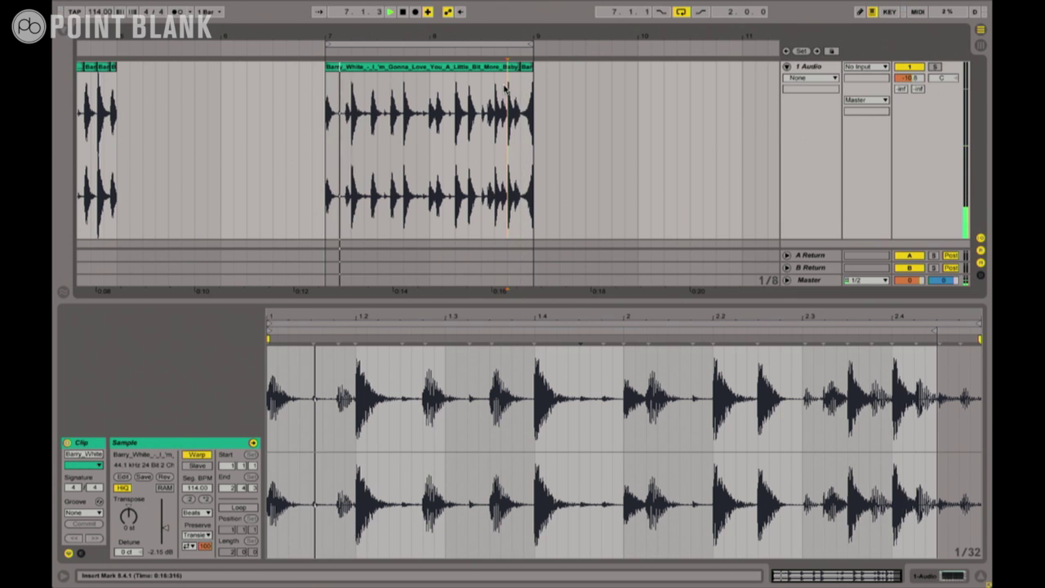
key(space)
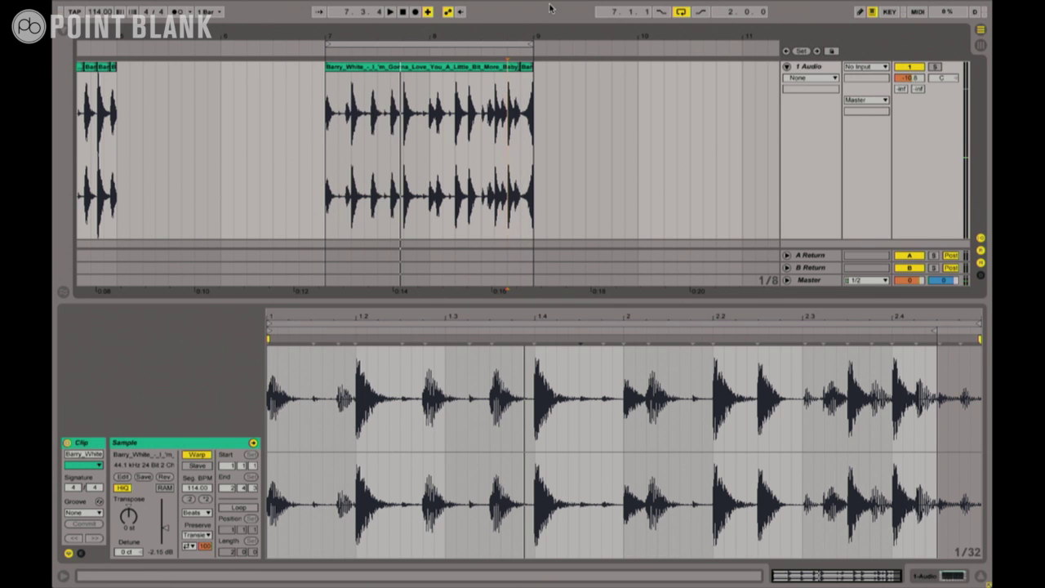
Split the main loop clip around the hit from 8.2.1 to 8.2.3 and transpose that slice to 3 st.
drag(455, 115, 465, 115)
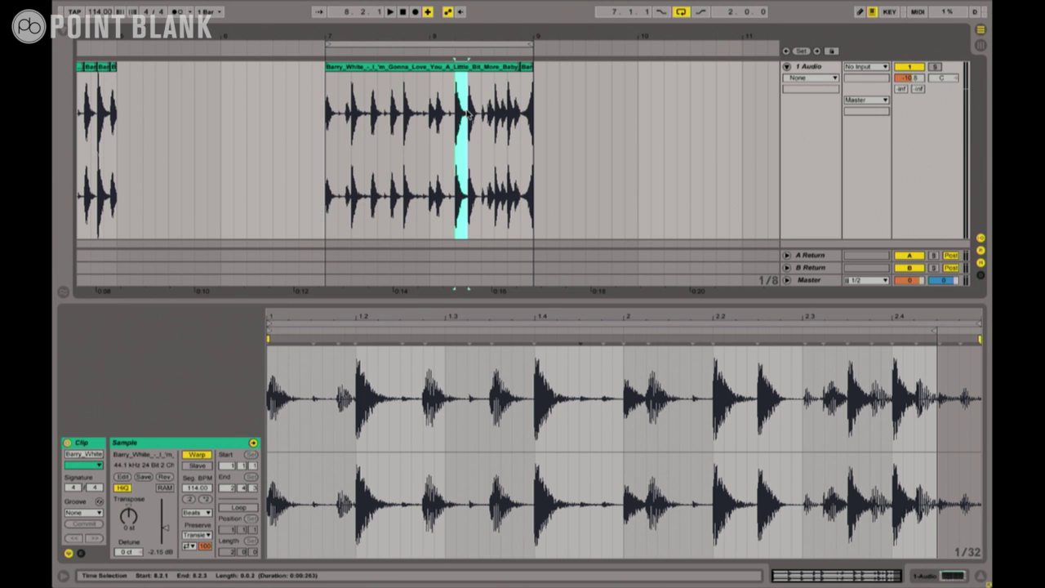
key(ctrl+e)
click(447, 72)
click(481, 70)
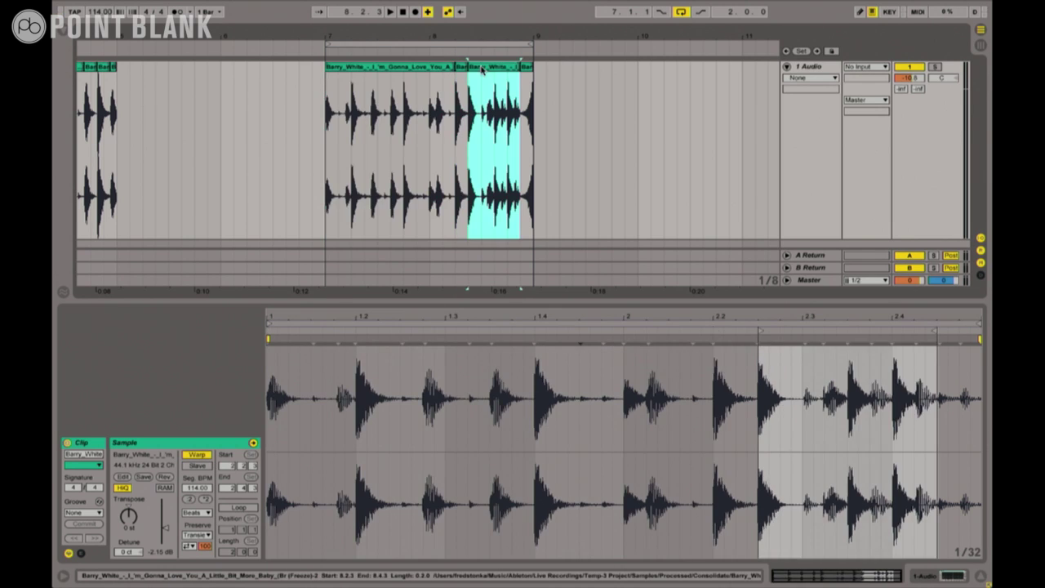
click(462, 67)
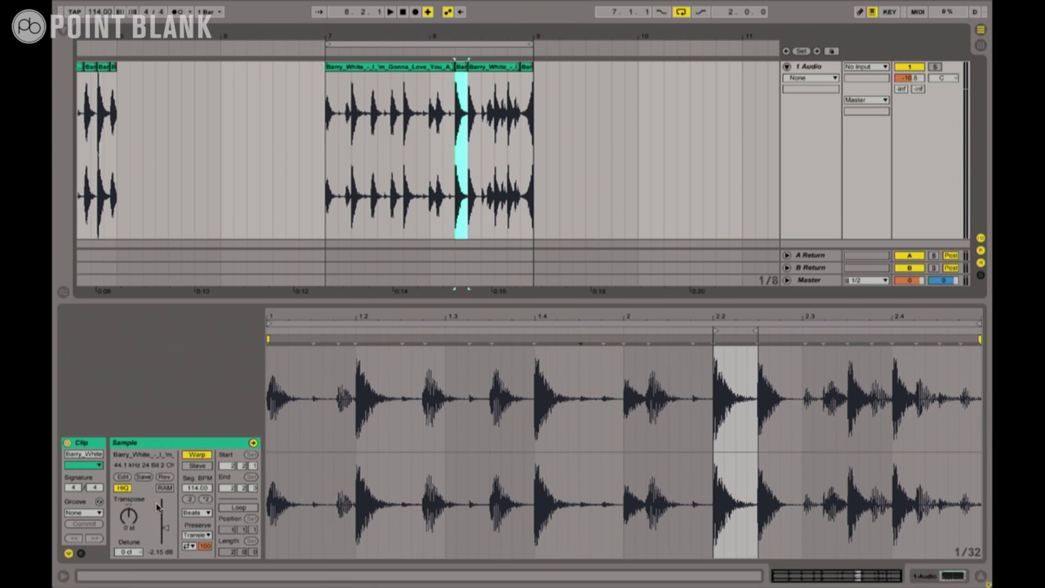
click(136, 518)
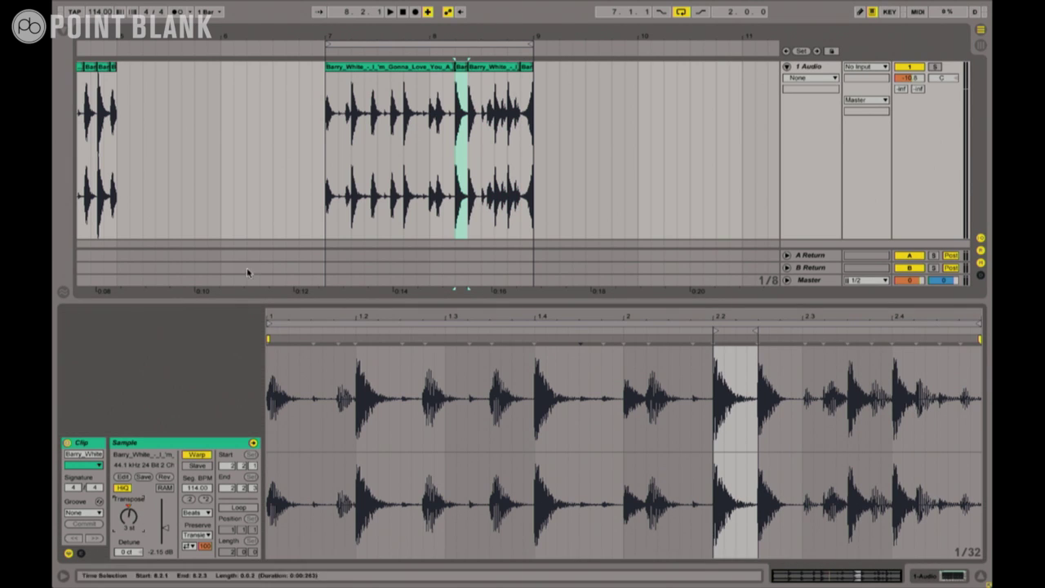
Split out the hit from 7.4.1 to 7.4.3, lower its clip gain to about -4.16 dB, and play the loop.
drag(403, 102, 414, 104)
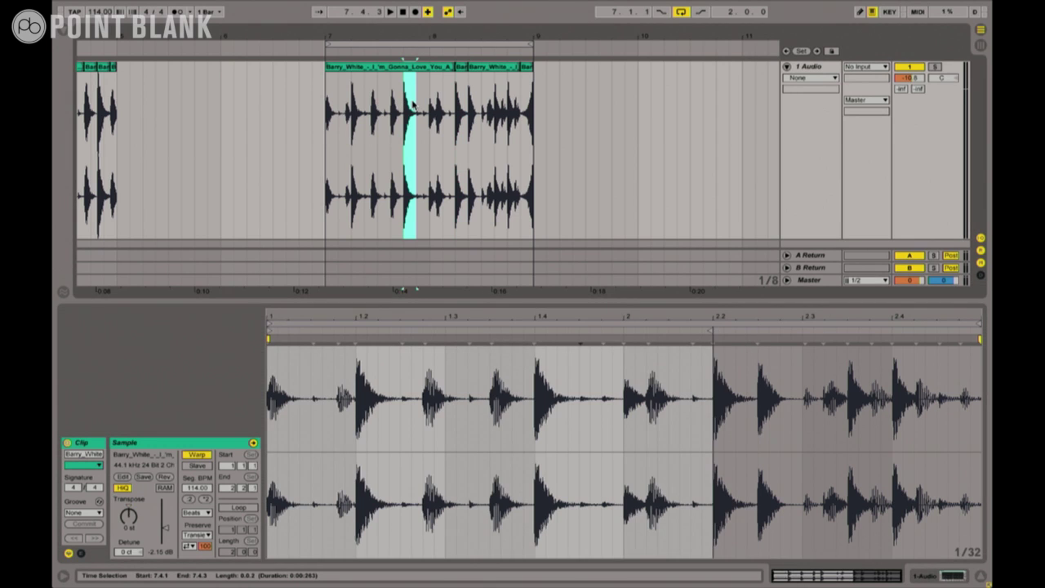
key(ctrl+e)
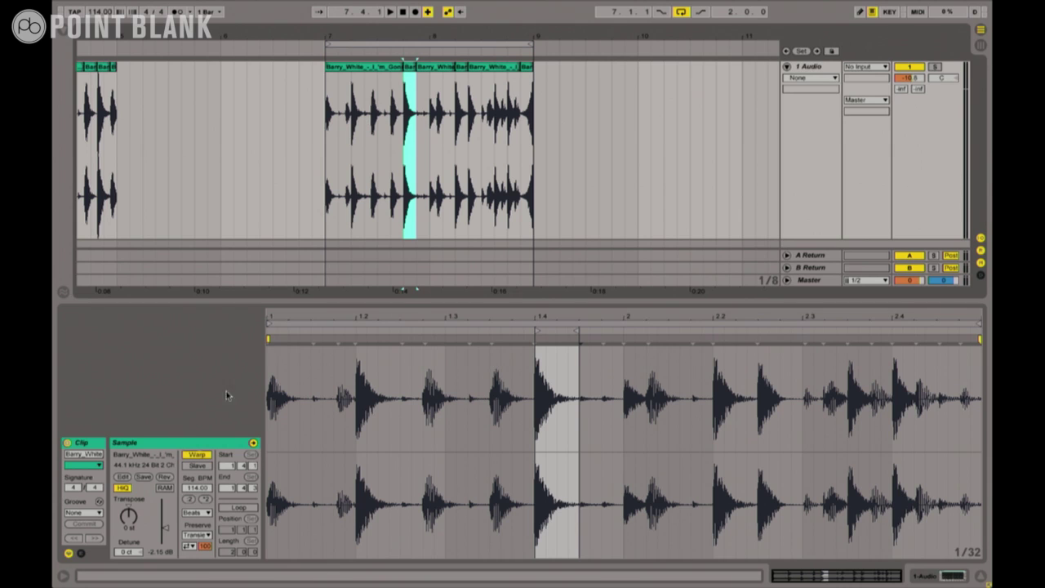
drag(163, 528, 163, 537)
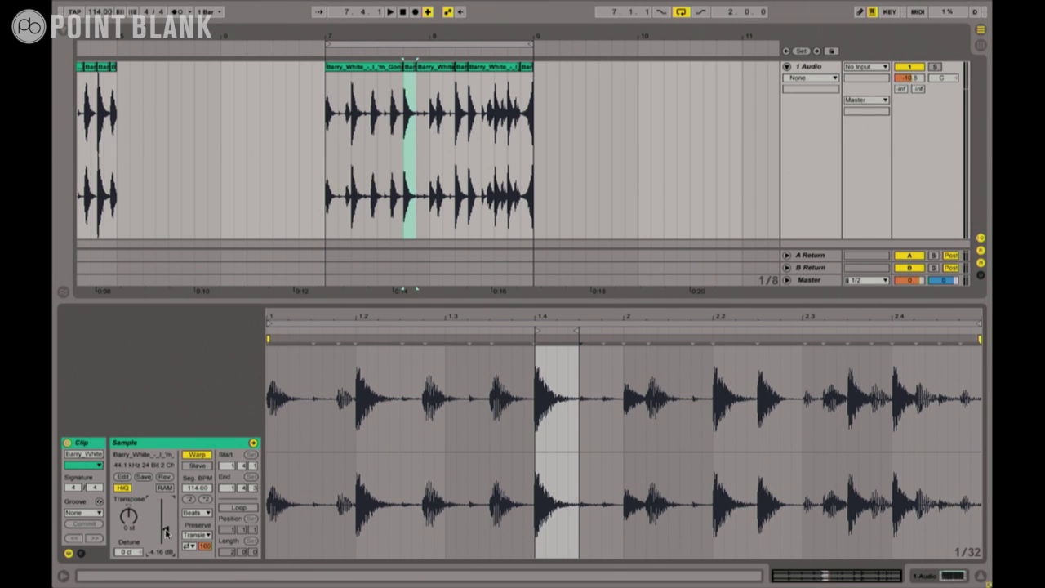
click(328, 70)
key(space)
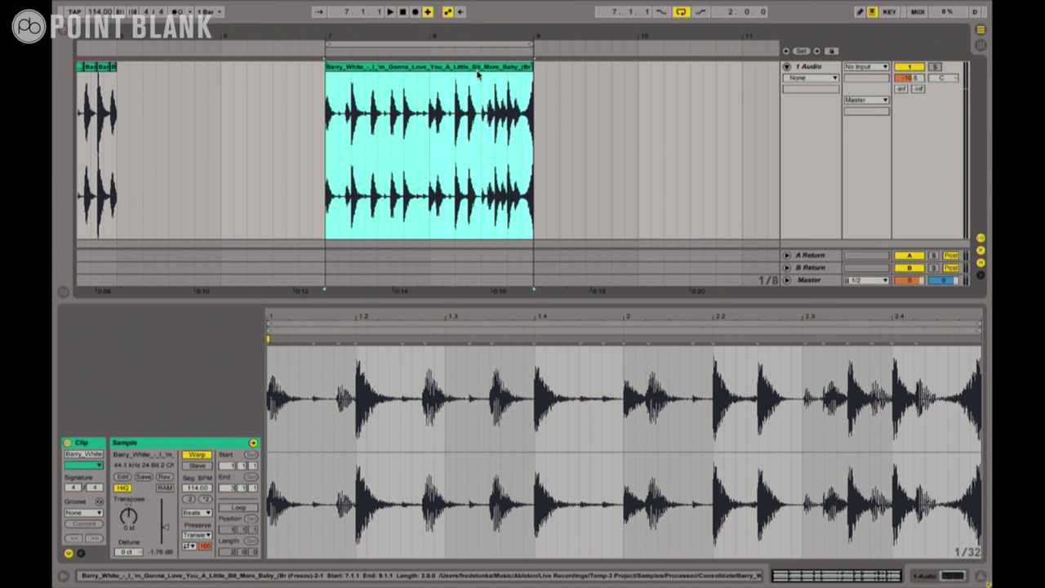
Move the consolidated loop clip into scene 8 of the Session view's audio track and launch it with looping enabled.
key(Tab)
drag(477, 75, 231, 117)
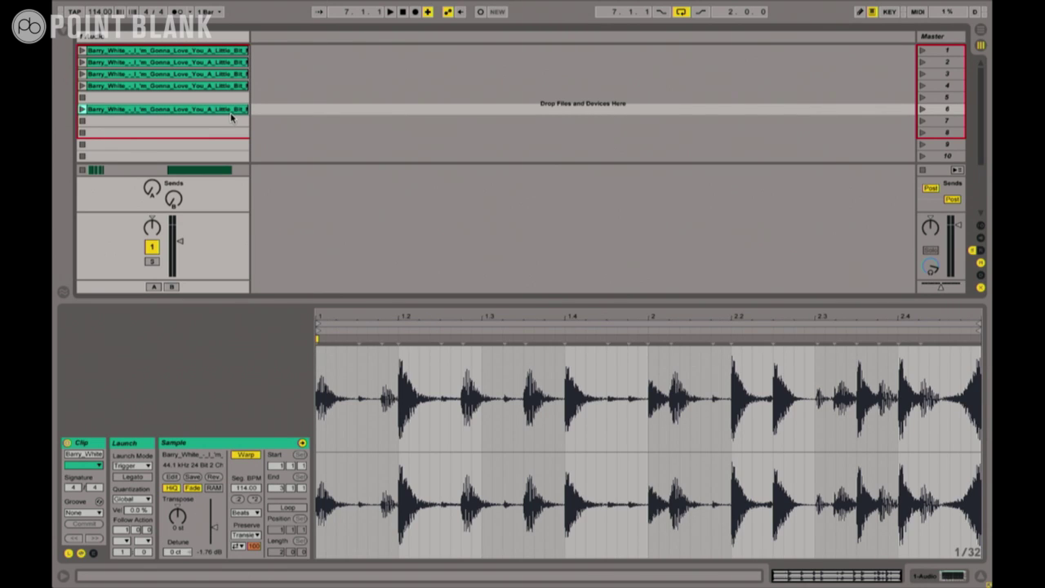
drag(206, 111, 204, 132)
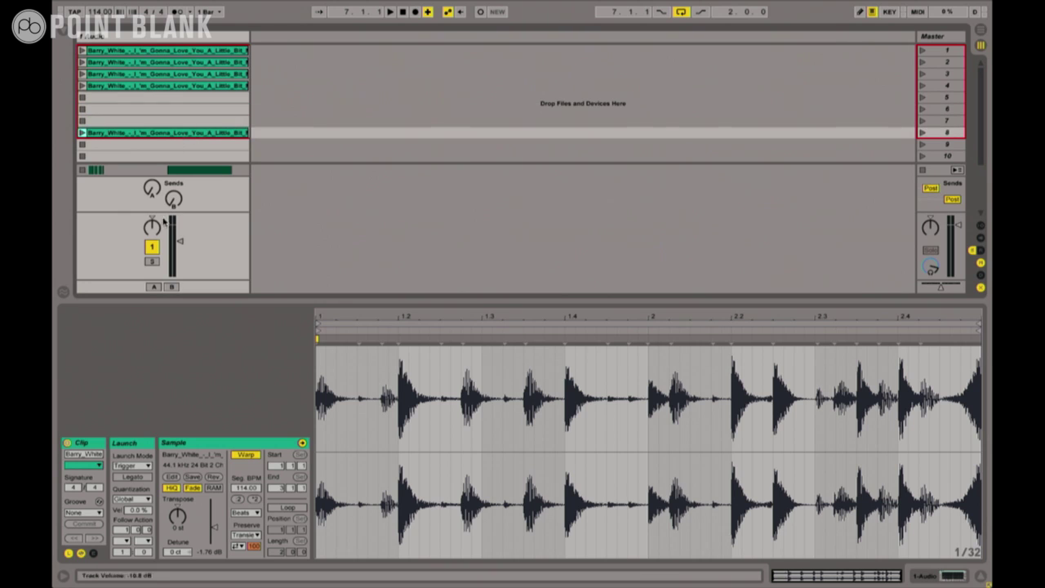
click(273, 509)
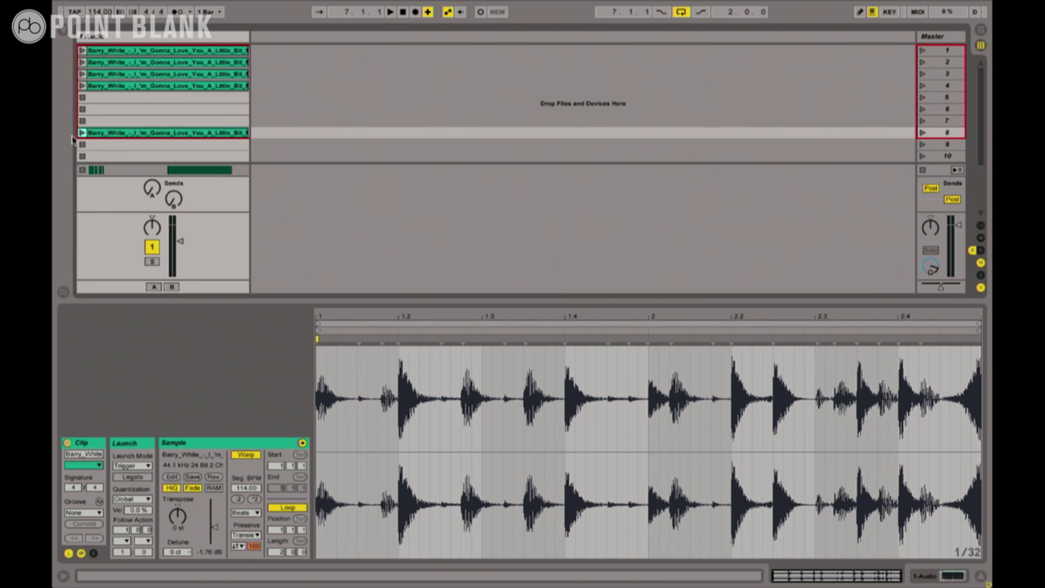
click(82, 132)
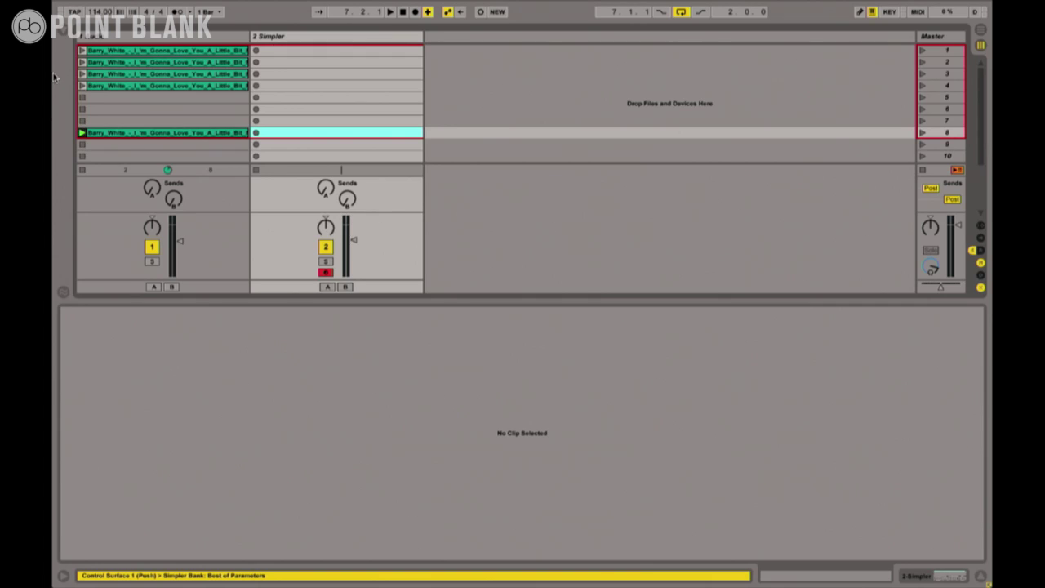
Load an empty Drum Rack in place of the Simpler on the second track.
click(69, 35)
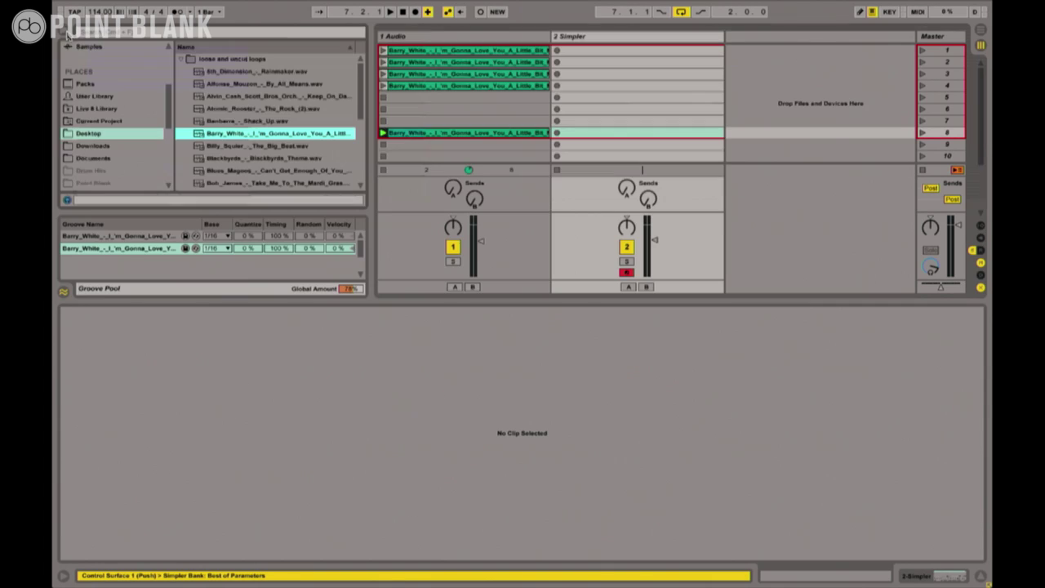
scroll(92, 76, up, 5)
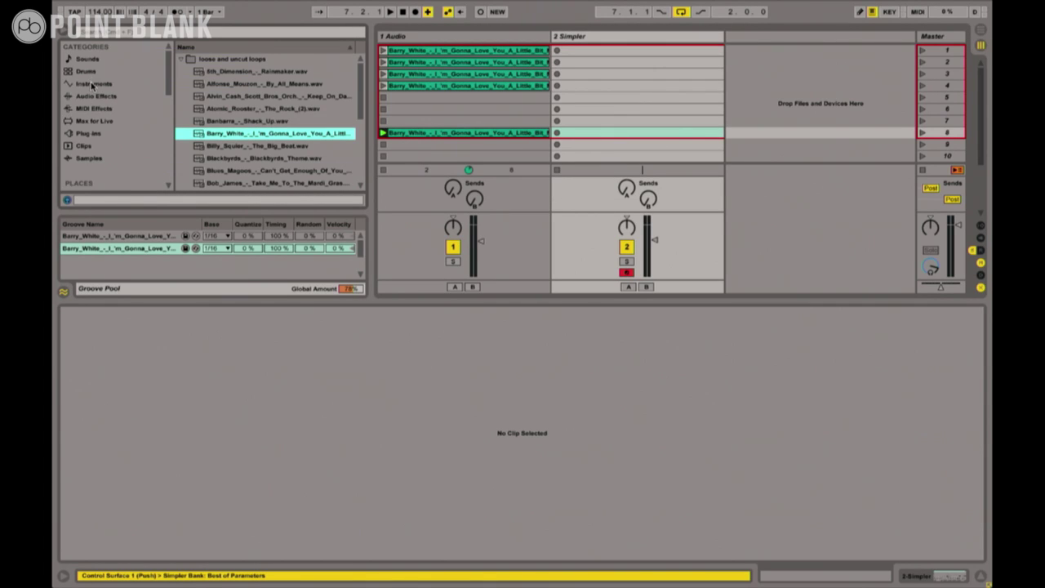
click(88, 72)
double_click(217, 72)
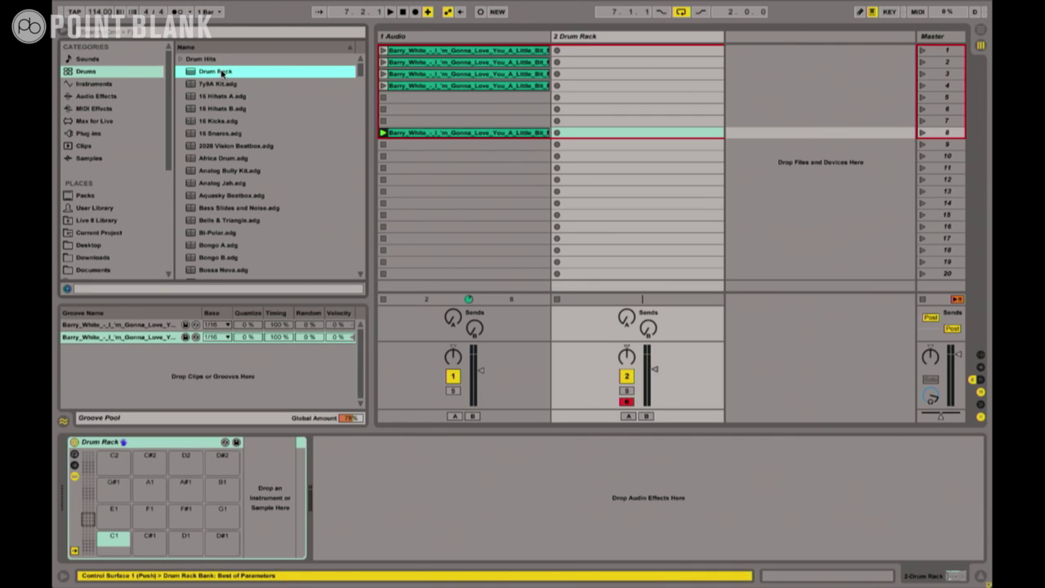
Load SN FM 03.wav onto pad D1 and 808BDRUM.WAV onto pad C1 of the Drum Rack from the Drum Hits folder.
scroll(110, 239, down, 8)
click(100, 211)
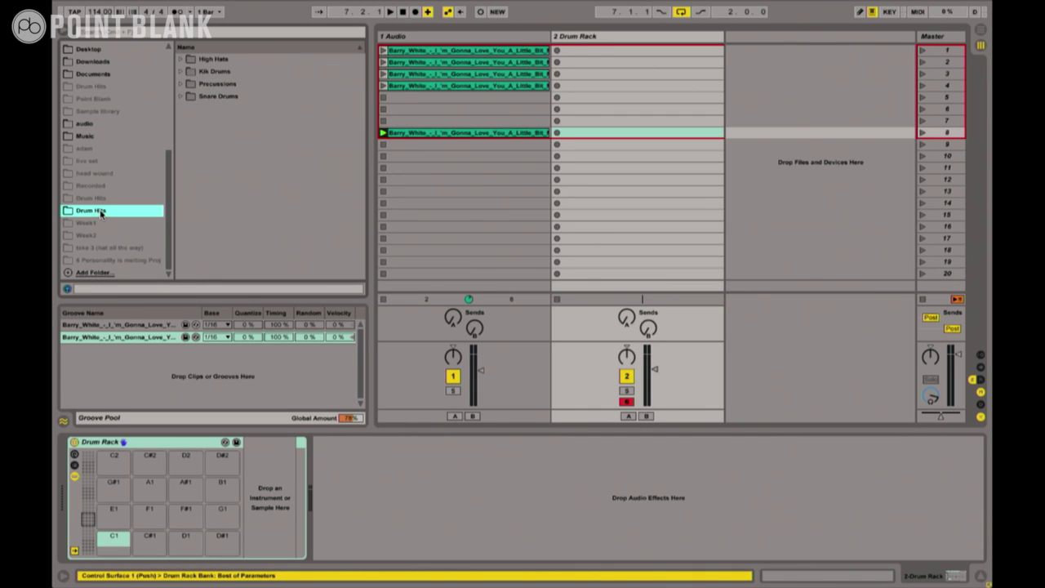
click(185, 97)
click(208, 134)
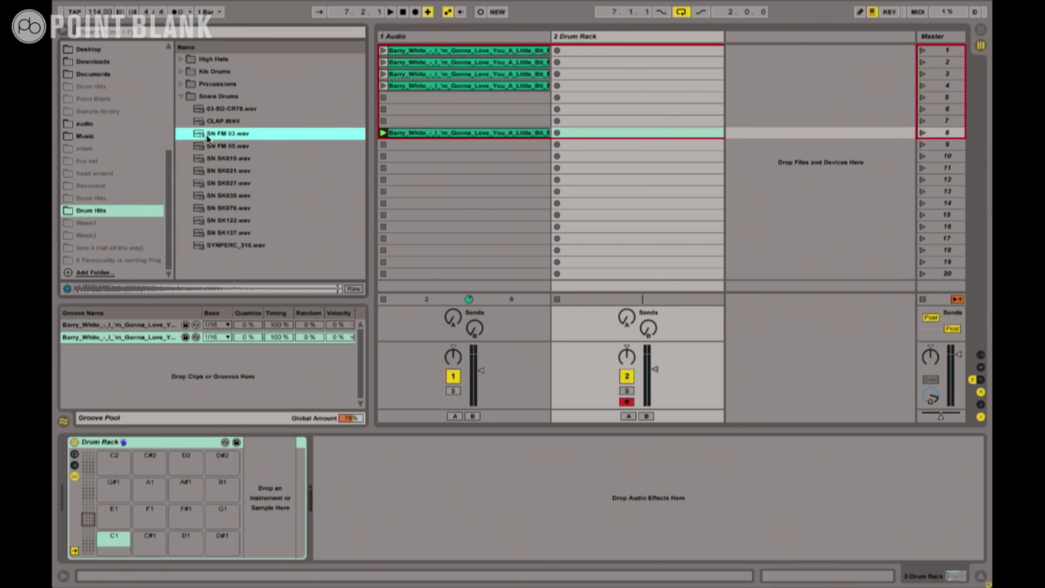
drag(214, 137, 186, 545)
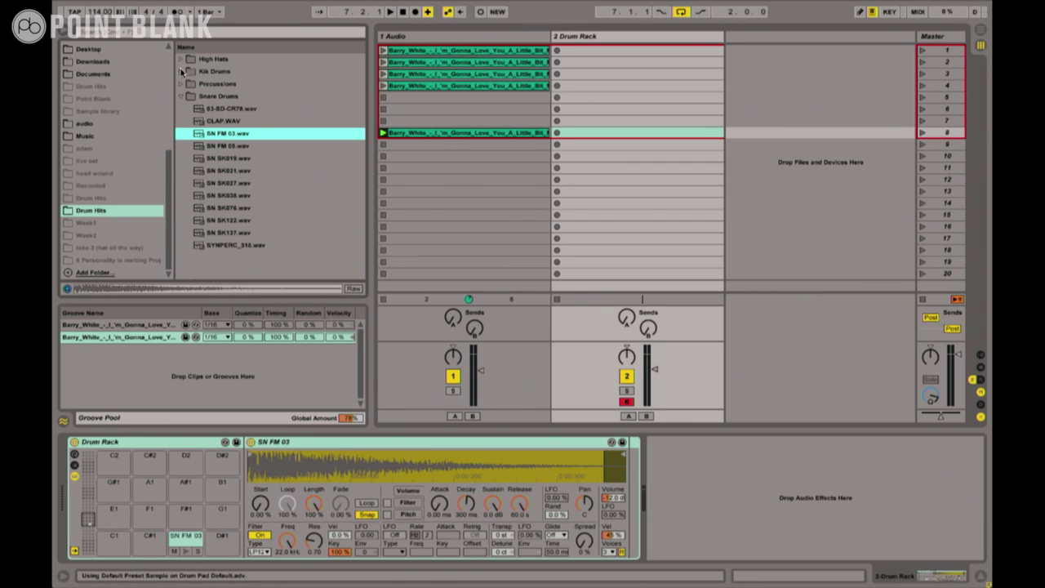
click(181, 72)
drag(225, 84, 114, 543)
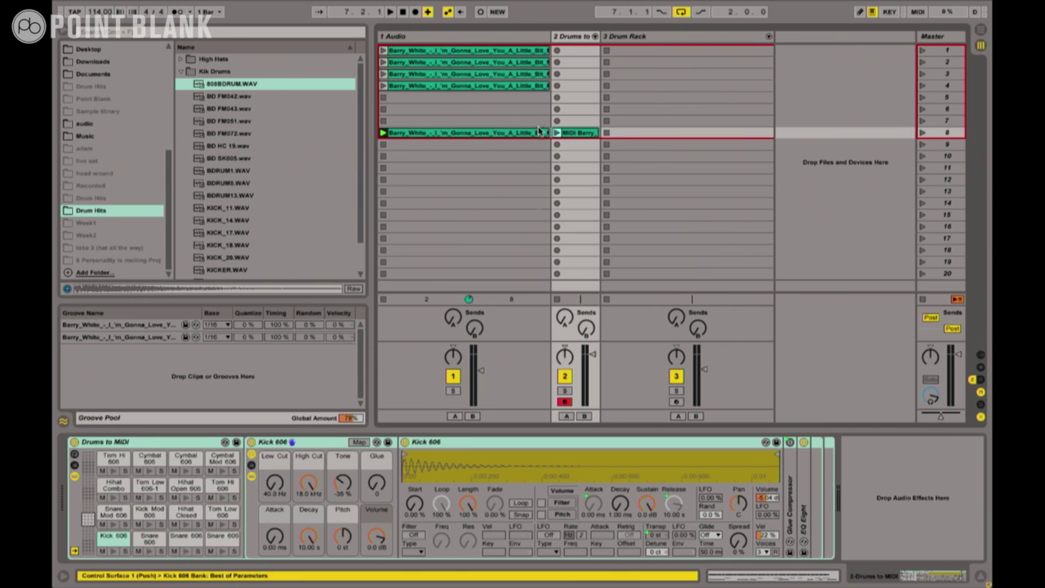
Deactivate all Hihat Closed 606 notes in the converted MIDI clip on the Drums to MIDI track.
double_click(571, 133)
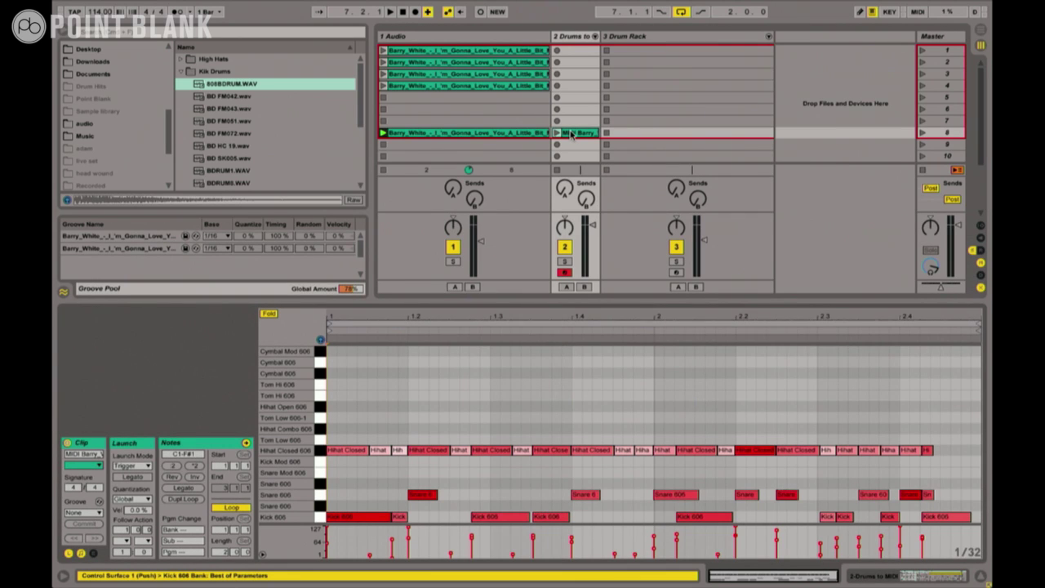
click(320, 451)
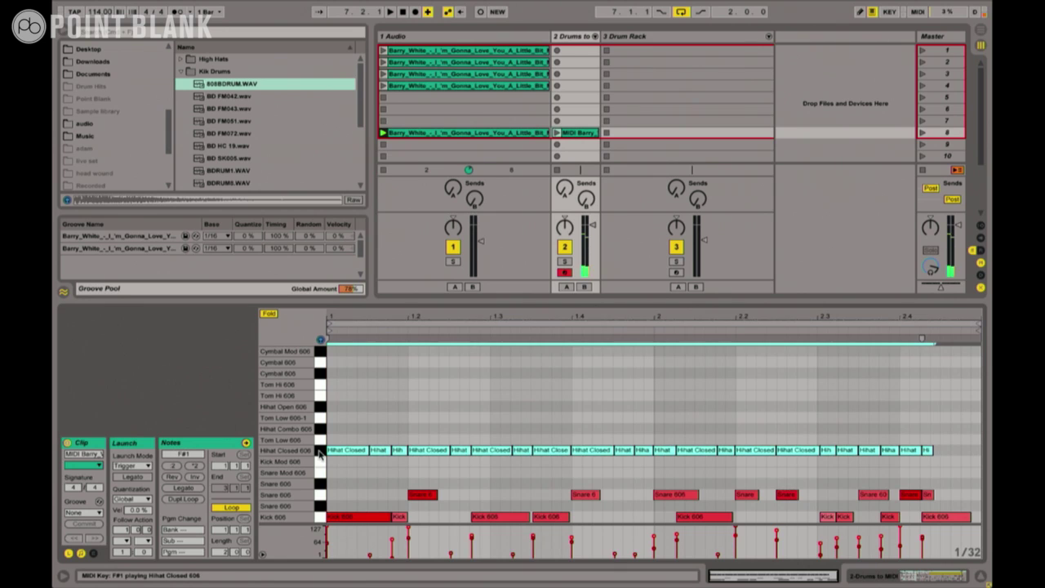
key(0)
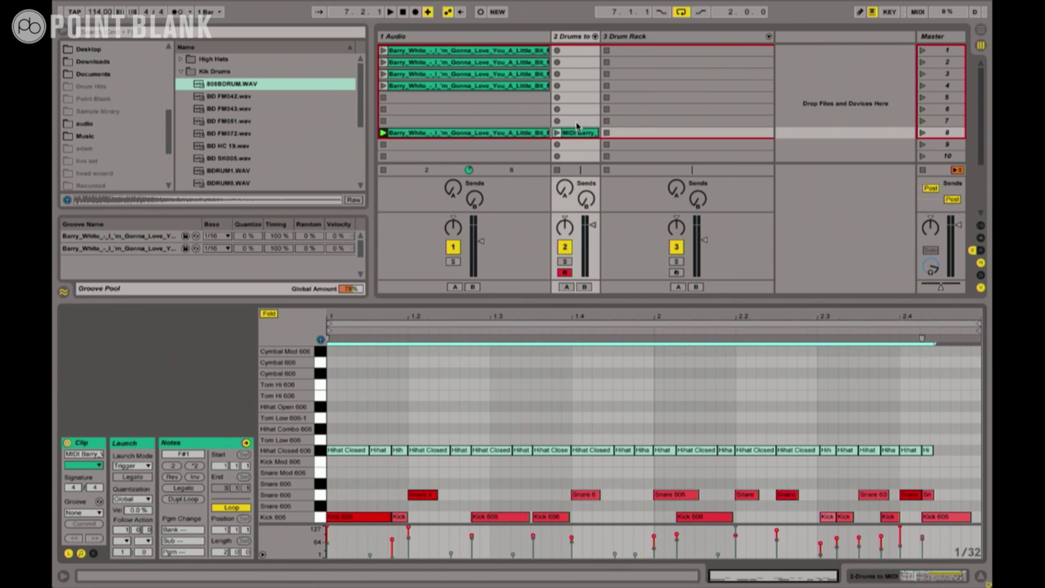
Move the MIDI clip to scene 8 of the Drum Rack track and delete the Drums to MIDI track.
drag(576, 135, 632, 135)
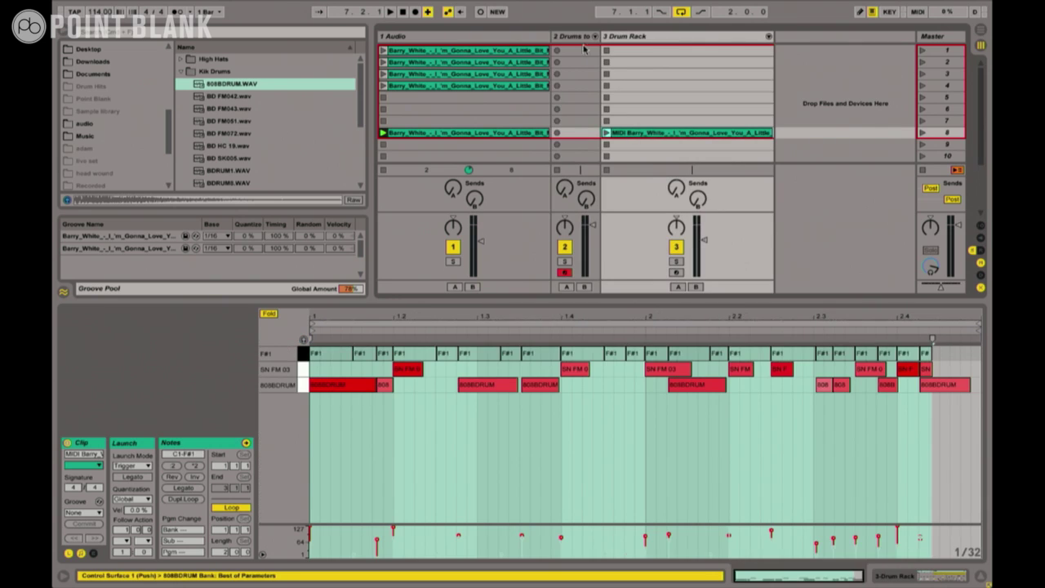
click(578, 38)
key(Delete)
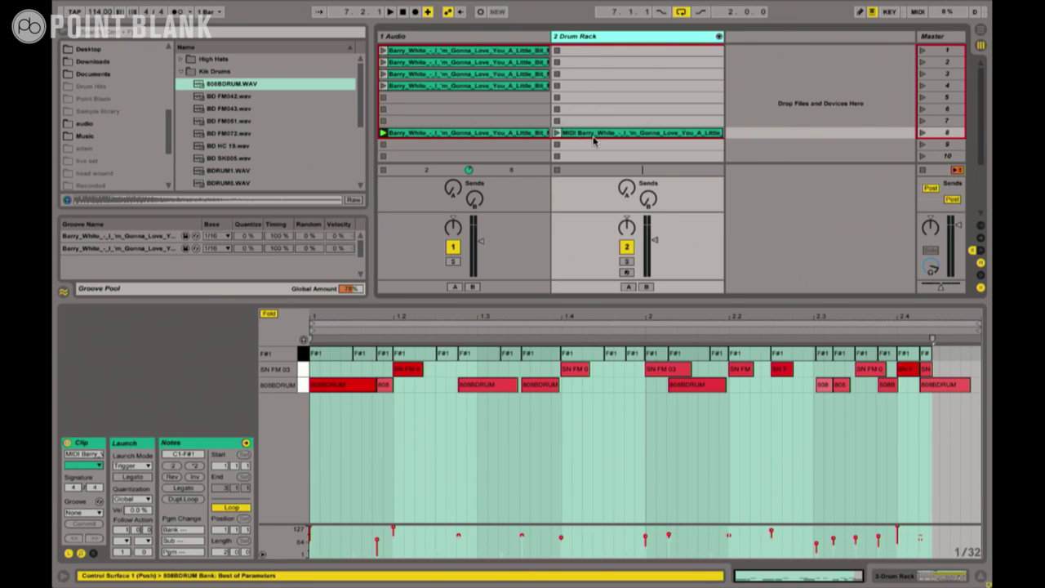
Solo the Drum Rack track and launch its MIDI clip in scene 8.
click(626, 261)
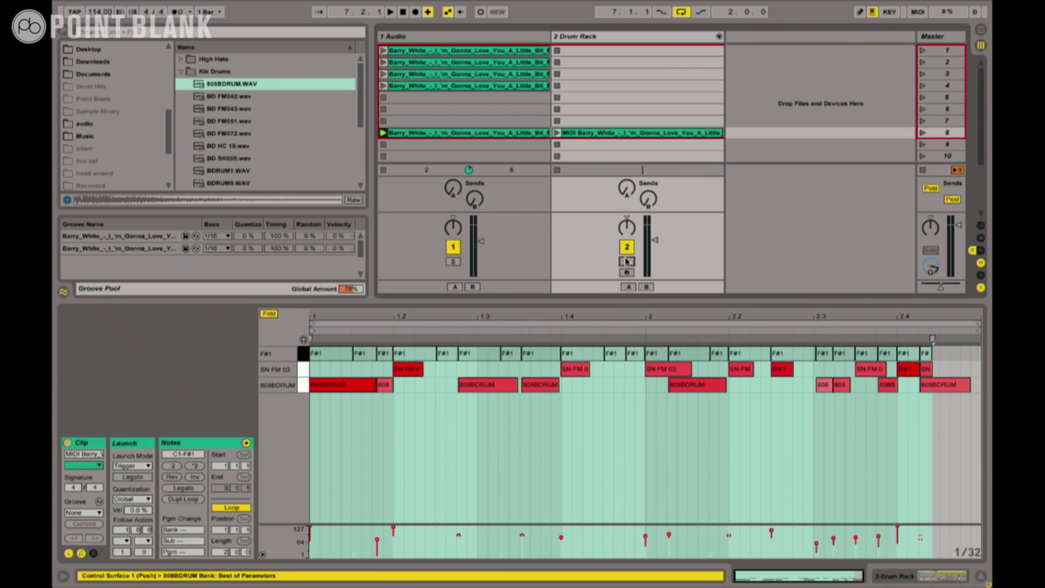
click(557, 132)
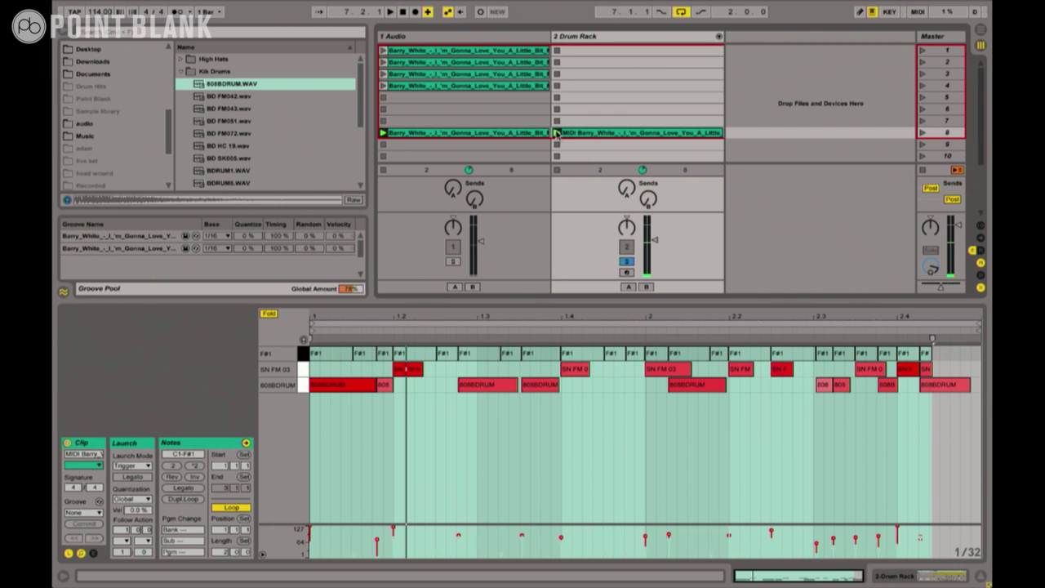
Set the SN FM 03 snare's decay to about 1.1 s, sustain to -inf dB and release to about 7.38 s during playback.
key(shift+Tab)
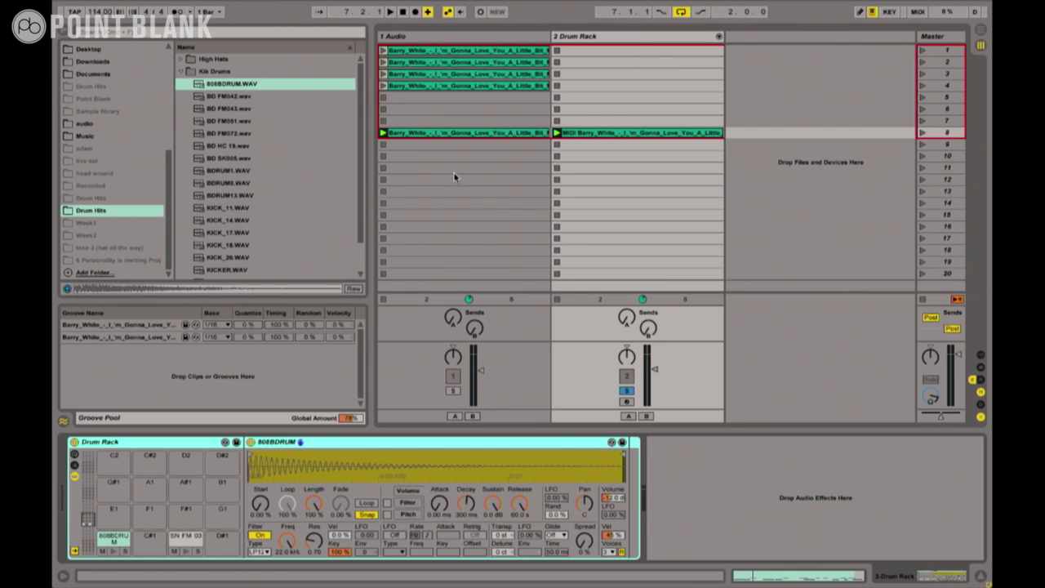
click(181, 537)
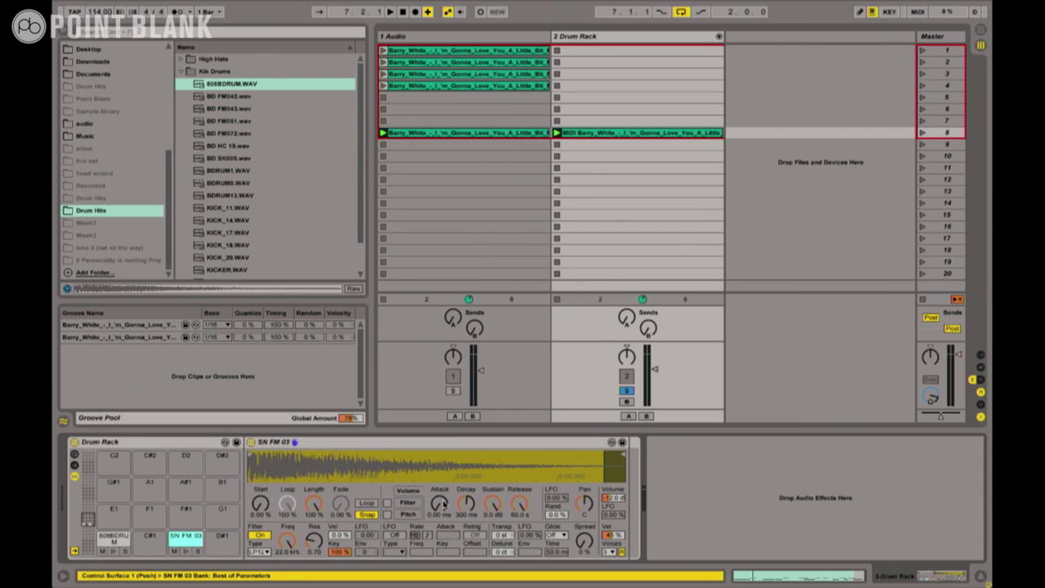
key(space)
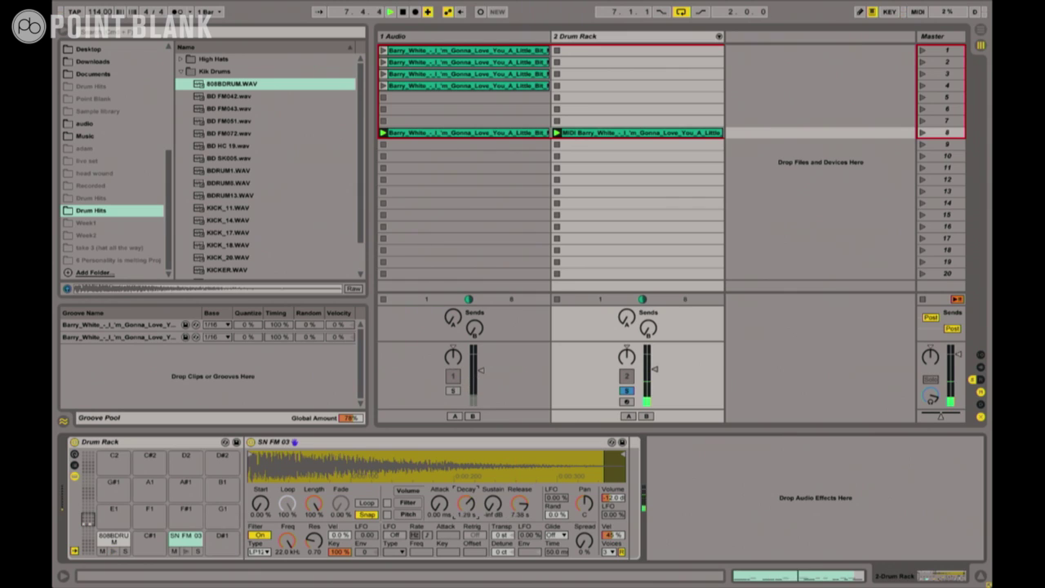
Raise the Drum Rack track's volume to about -4.3 dB and adjust the snare's velocity sensitivity.
drag(649, 361, 648, 352)
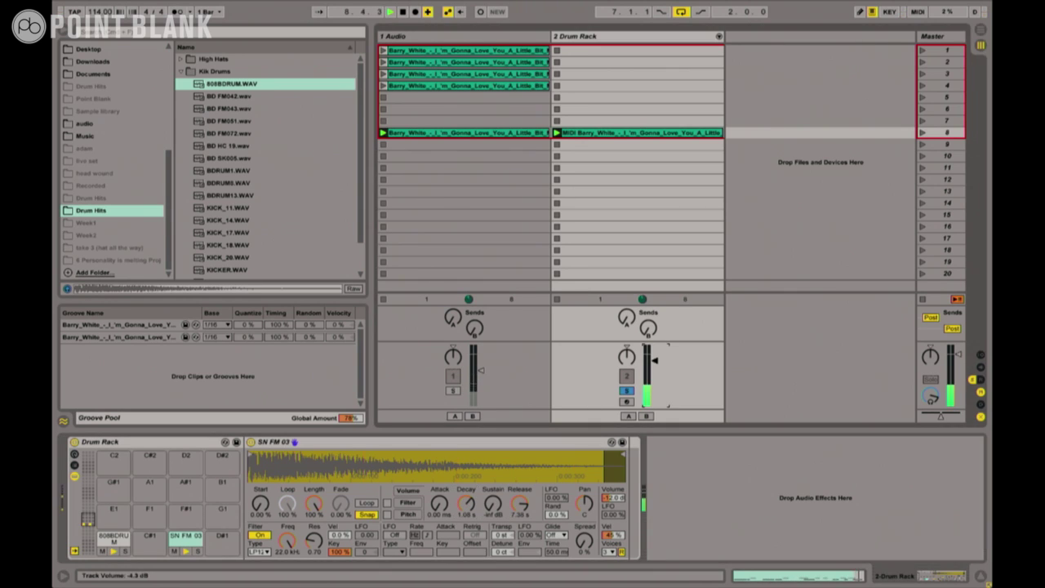
click(611, 537)
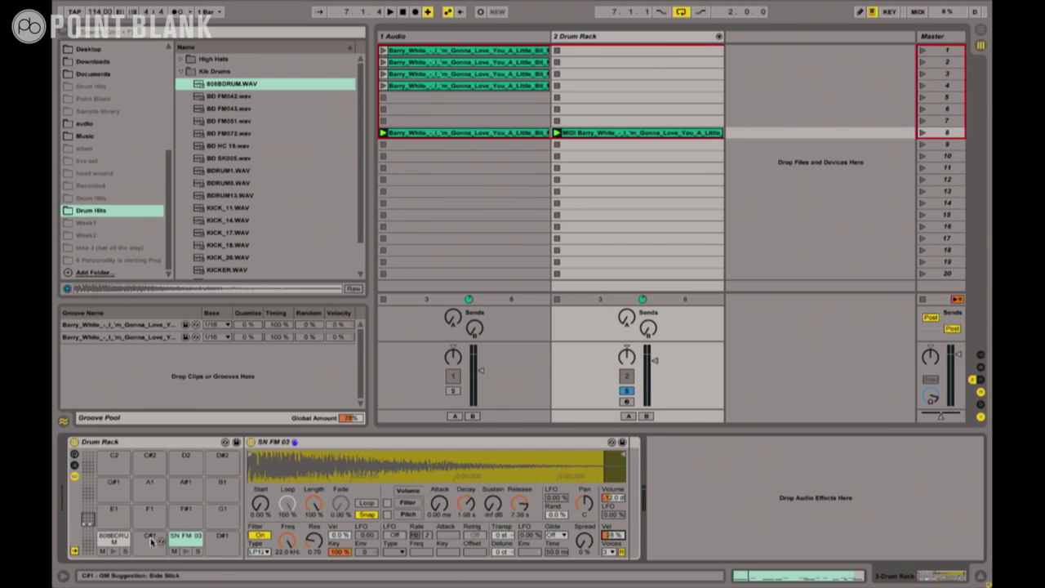
Set the 808BDRUM kick's decay to about 632 ms and sustain to -inf dB, and solo the audio track too.
click(113, 539)
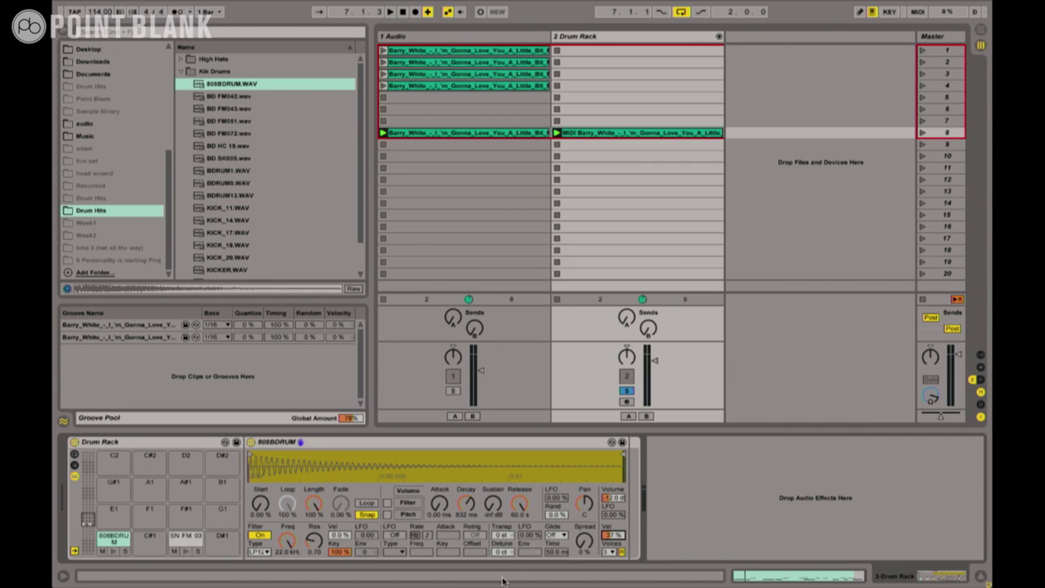
click(454, 393)
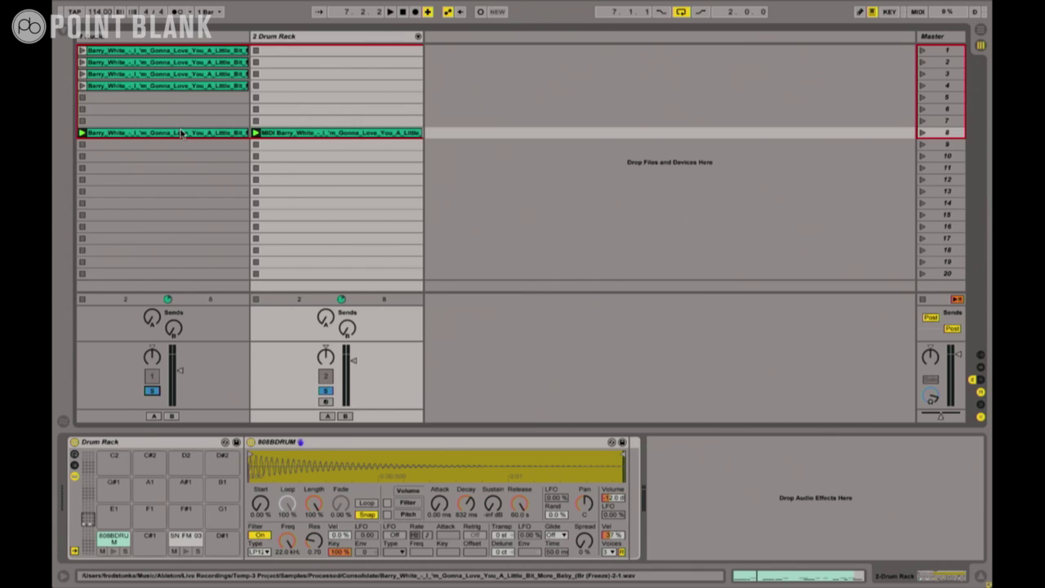
Switch to the Arrangement, select the audio track's drum clip at bar 7, and solo only that track.
key(Tab)
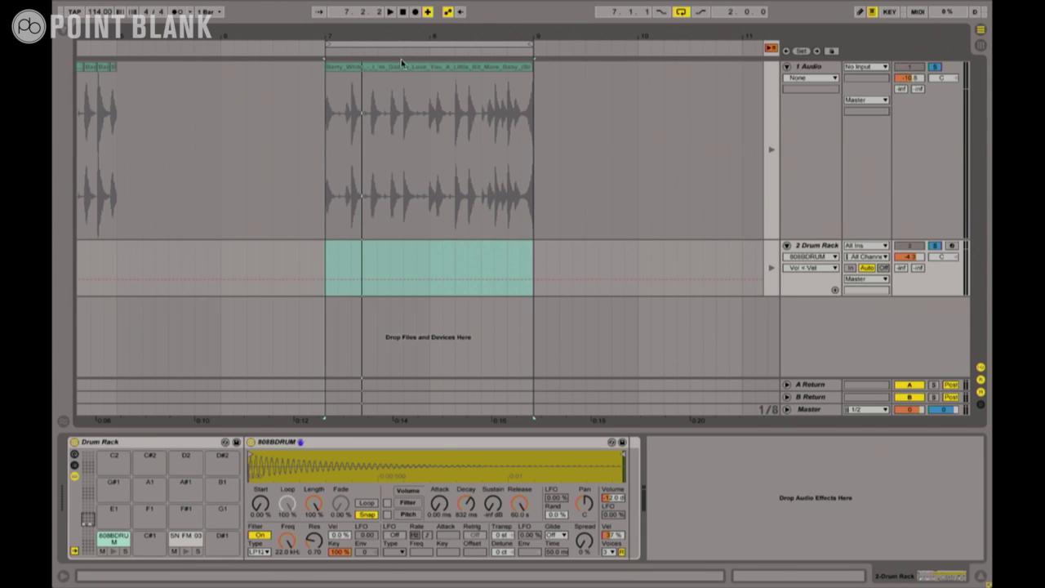
click(401, 62)
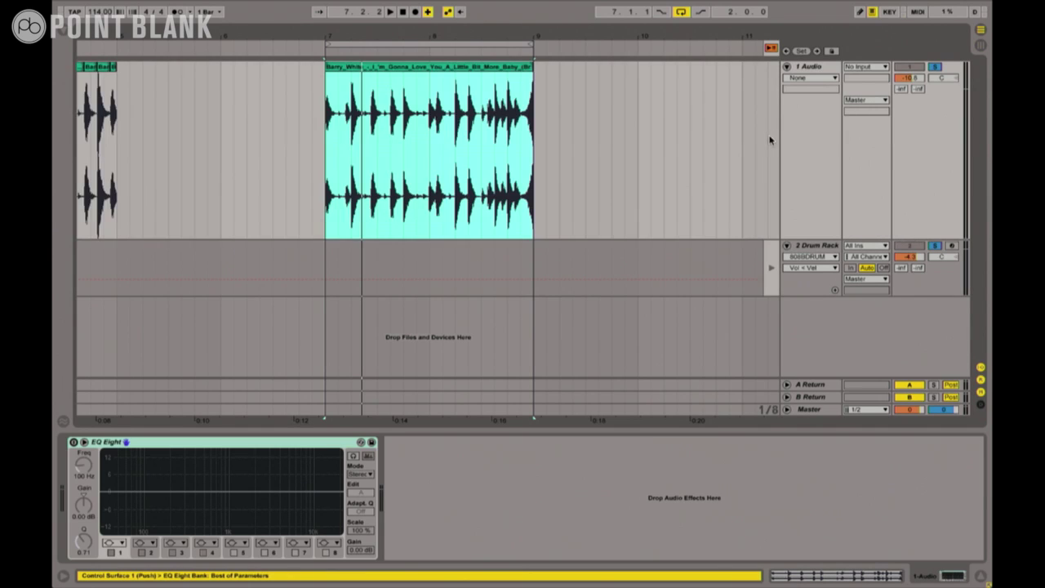
click(937, 67)
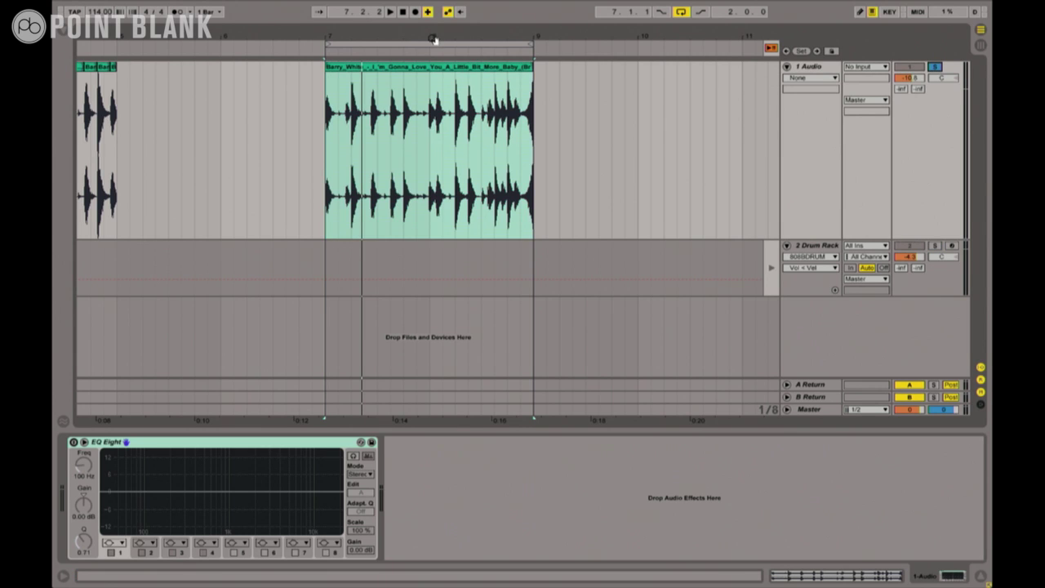
key(z)
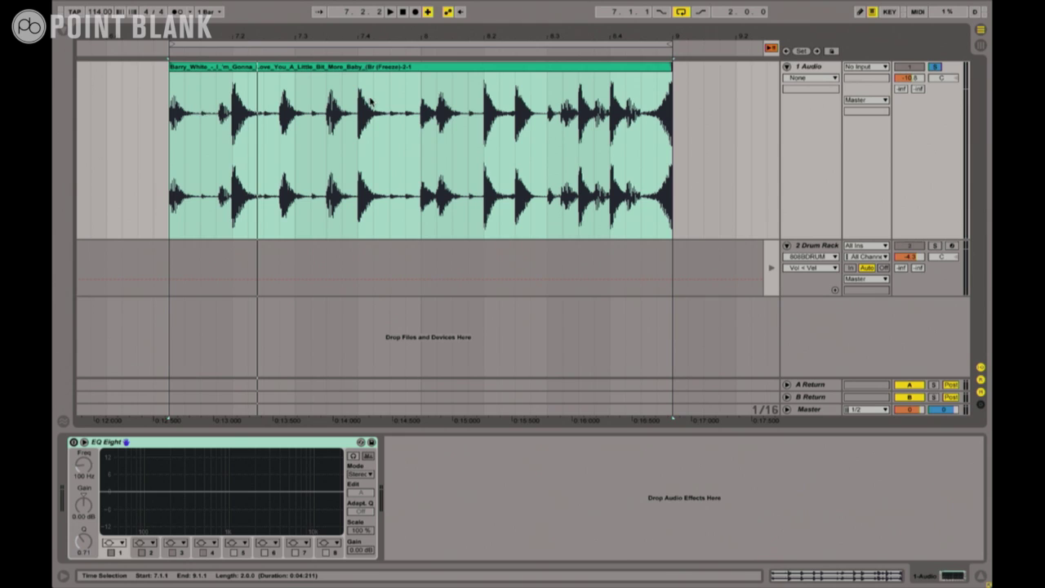
Cover the low drum hits at 7.1.1 and 7.1.4 with copied hi-hat slices from the loop.
drag(396, 99, 183, 74)
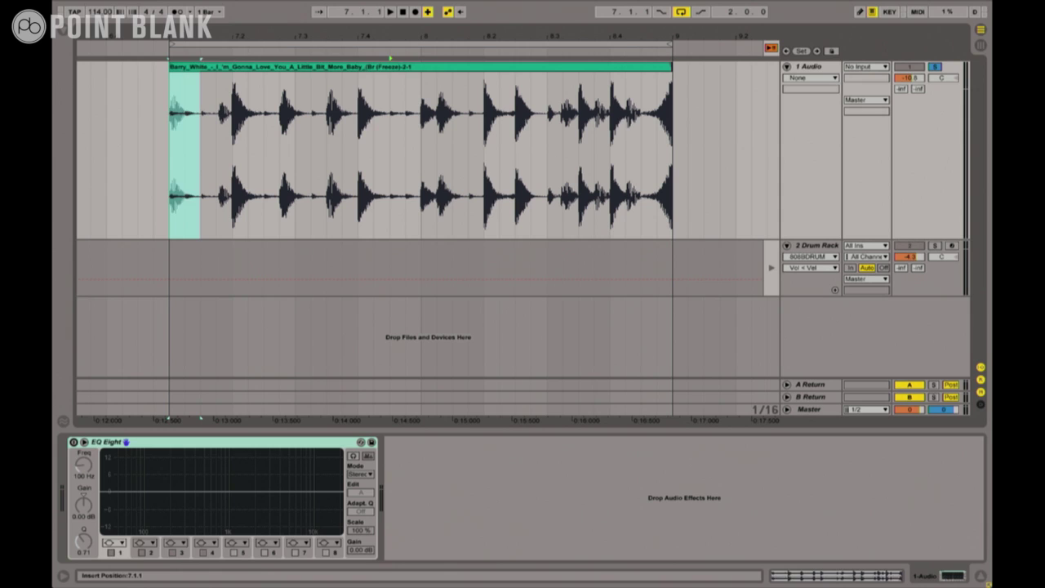
key(space)
click(181, 67)
key(space)
key(shift+Left)
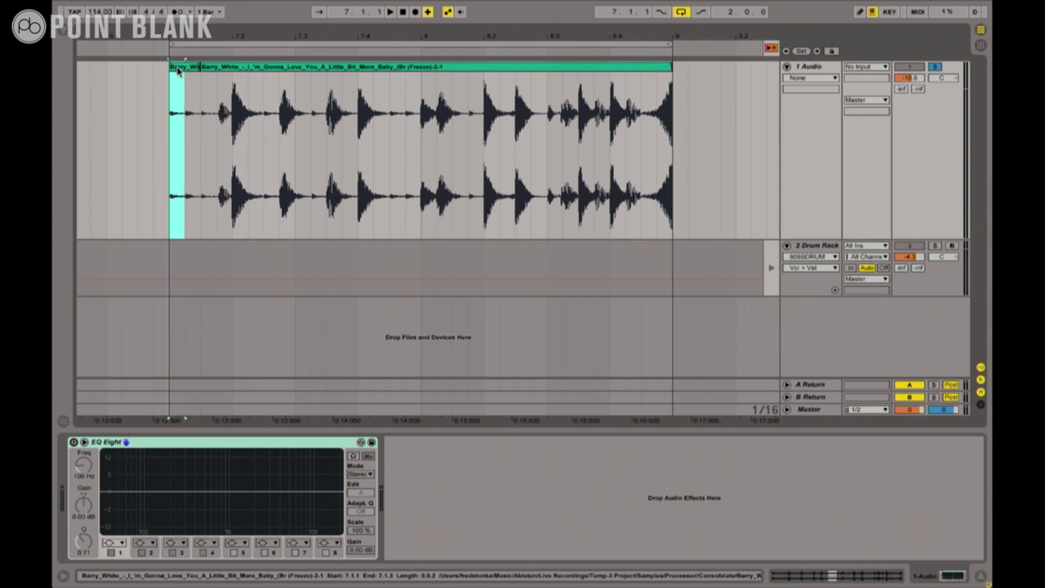
drag(178, 70, 214, 71)
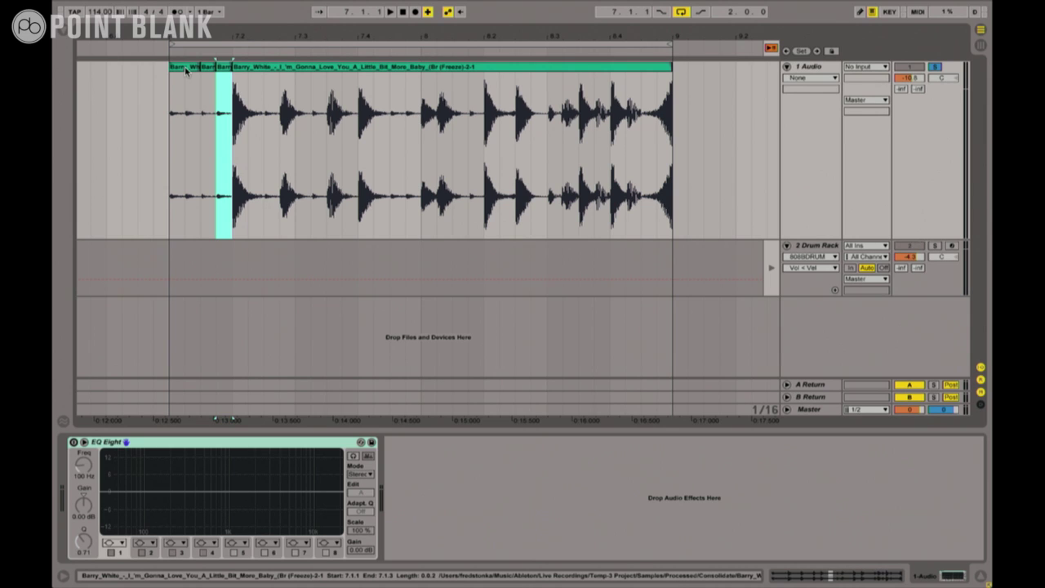
Play the loop from 7.1.1 and cover the drum hits between 7.2 and 7.4 with copied hi-hat slices.
click(174, 101)
key(space)
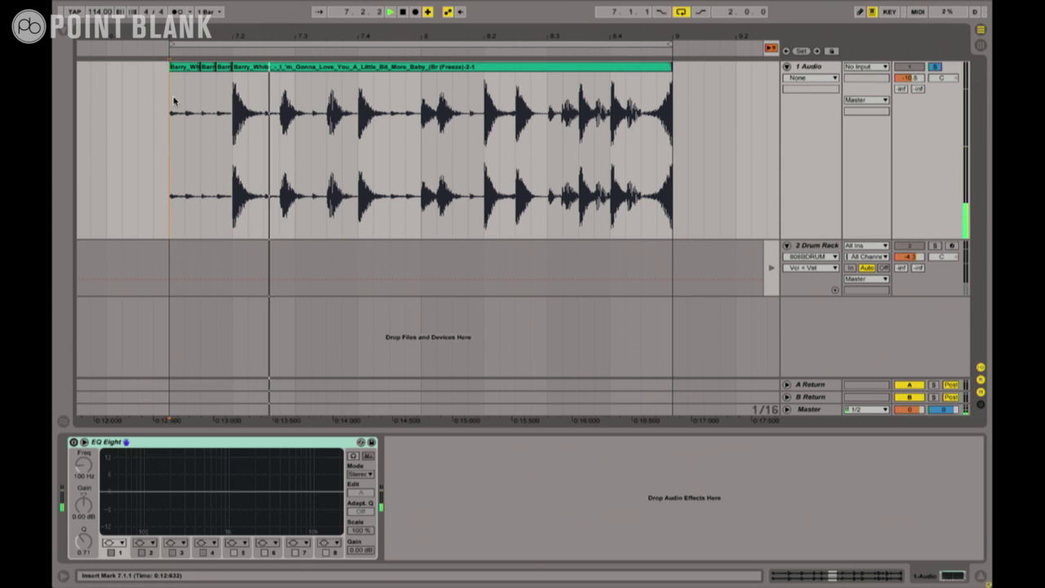
drag(176, 71, 341, 69)
click(337, 69)
key(space)
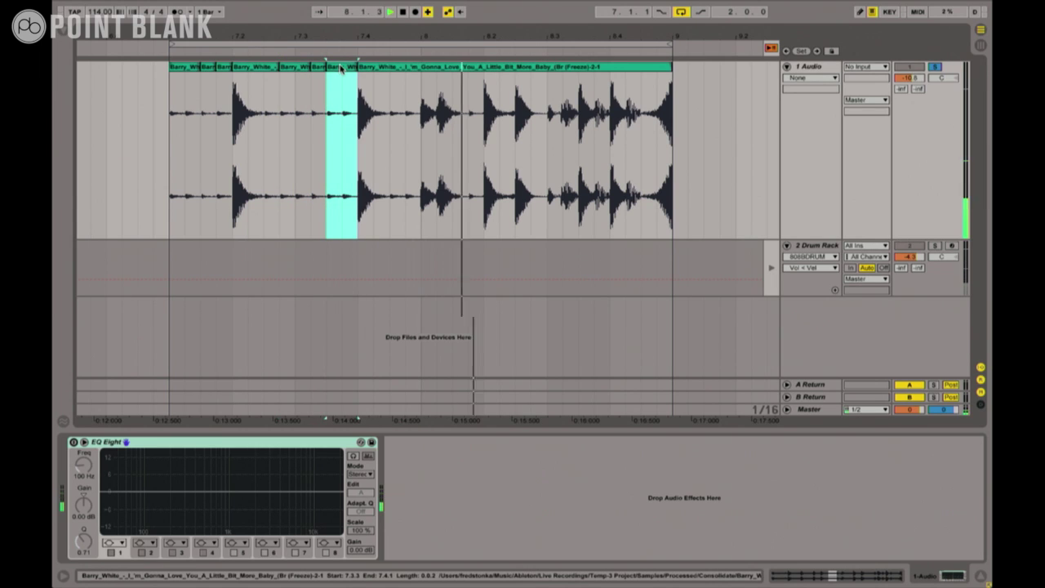
Replace the drum hits at 8.1.2, 8.3.1, 8.3.4 and 8.4.2 with hi-hat slices.
drag(224, 69, 447, 77)
key(space)
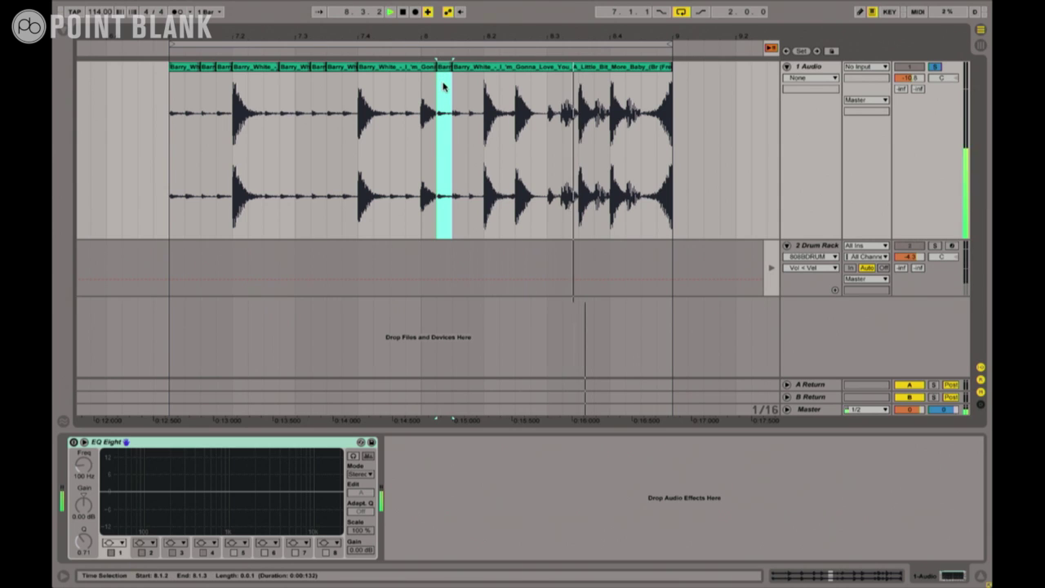
drag(391, 93, 557, 79)
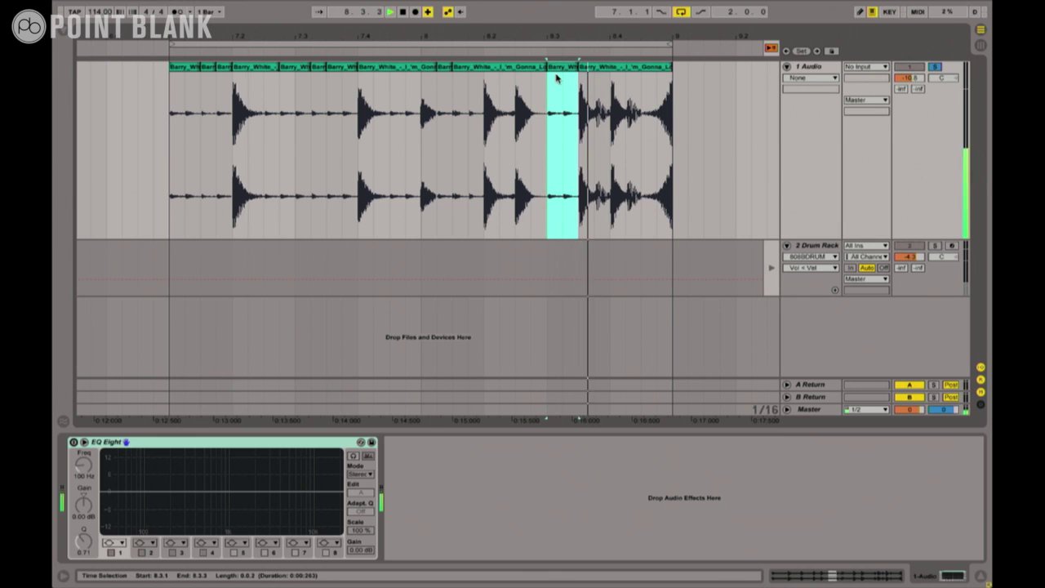
drag(455, 90, 466, 82)
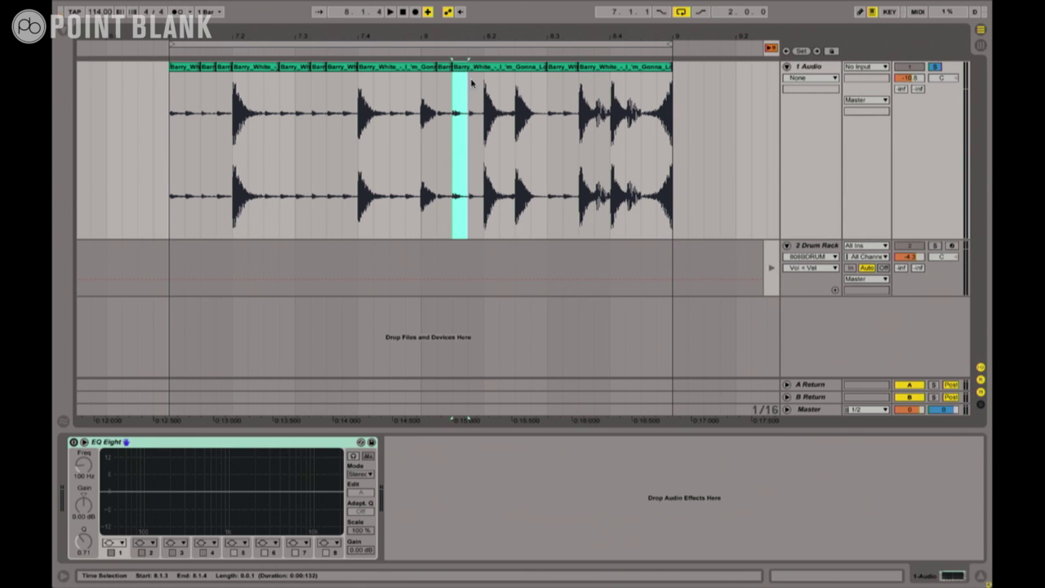
click(602, 78)
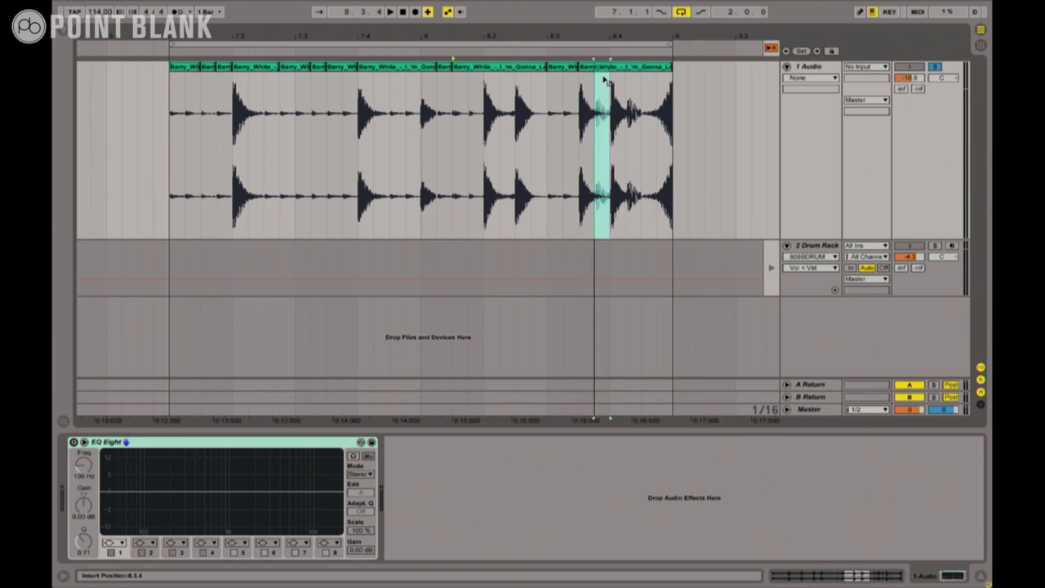
click(631, 72)
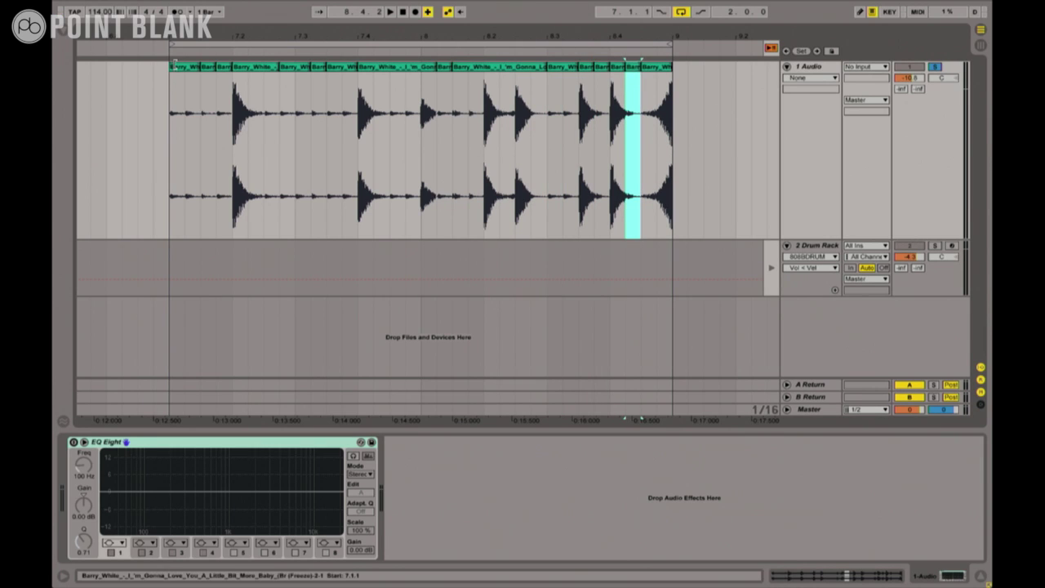
Audition the edited loop and consolidate all its slices from 7.1.1 to 9.1.1 into one clip.
drag(196, 72, 174, 72)
key(space)
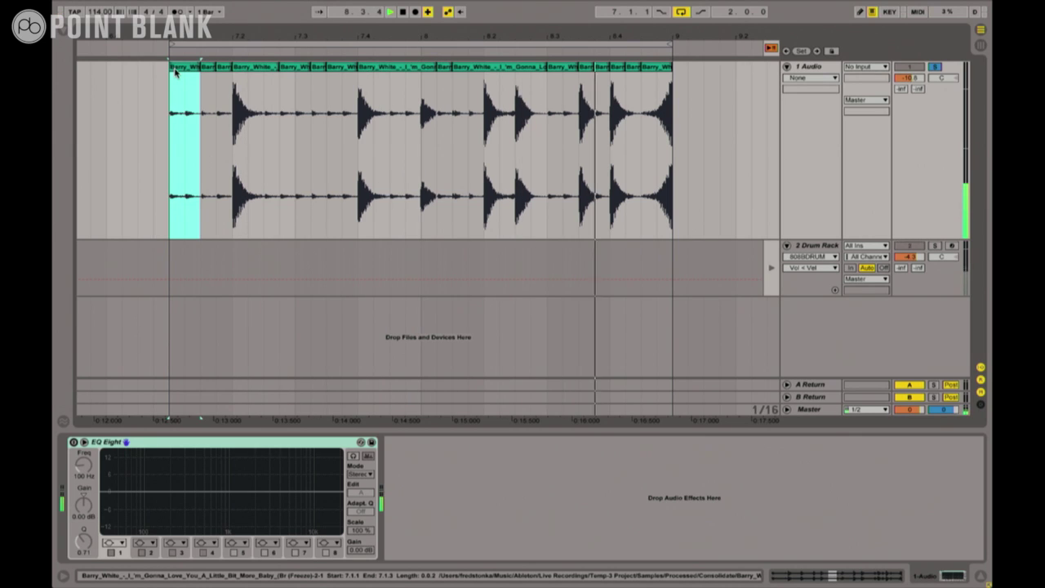
key(space)
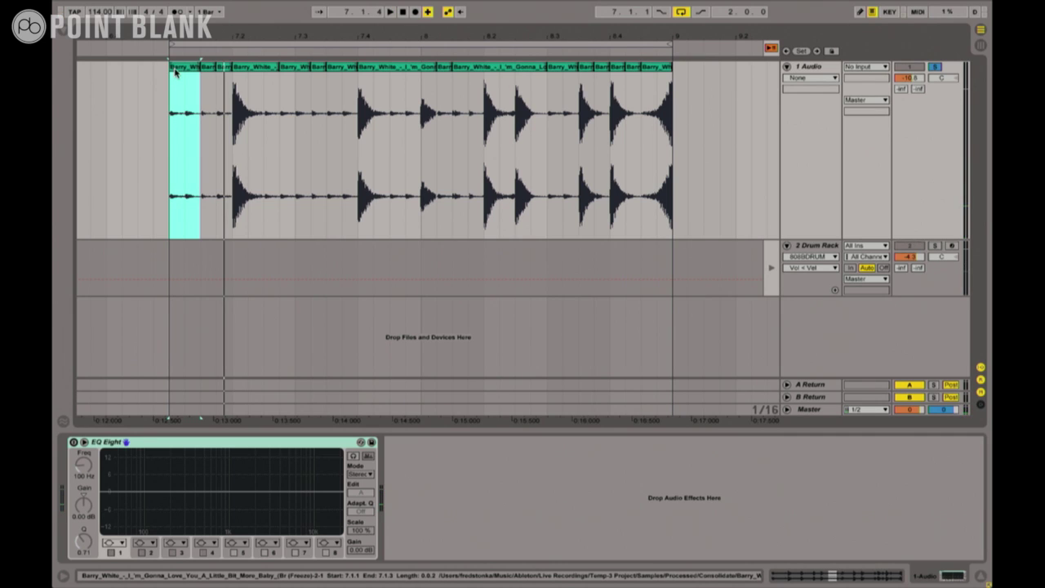
drag(170, 104, 674, 127)
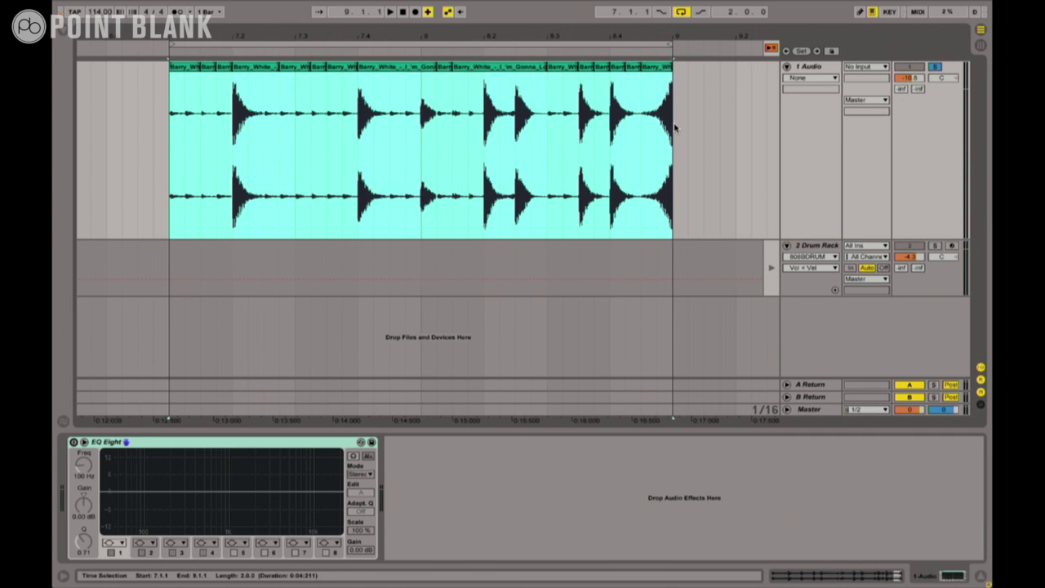
key(ctrl+j)
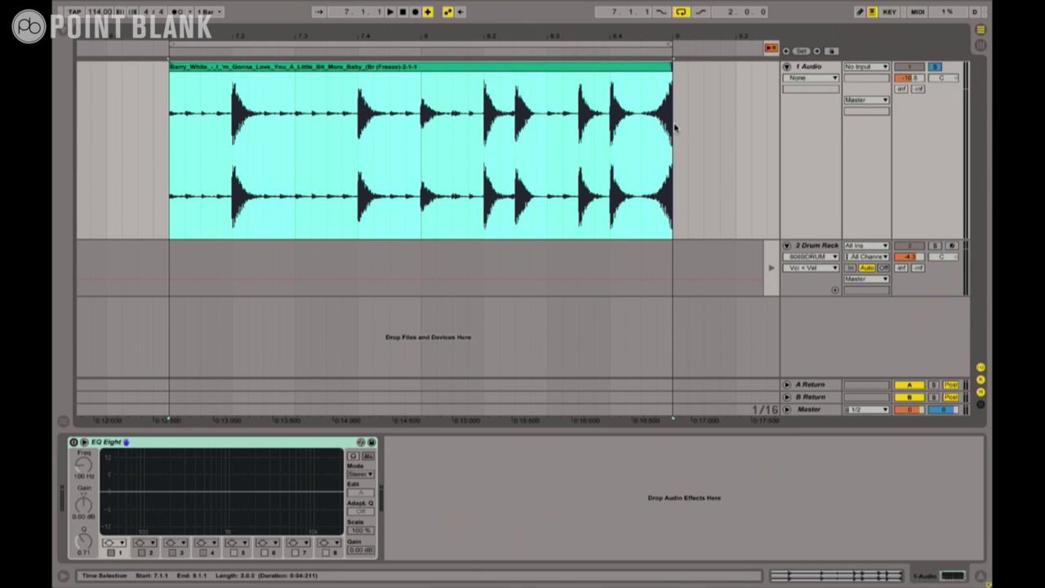
Copy the consolidated clip into the audio track's scene 8 slot in the Session and open its clip settings.
drag(575, 64, 255, 133)
key(Tab)
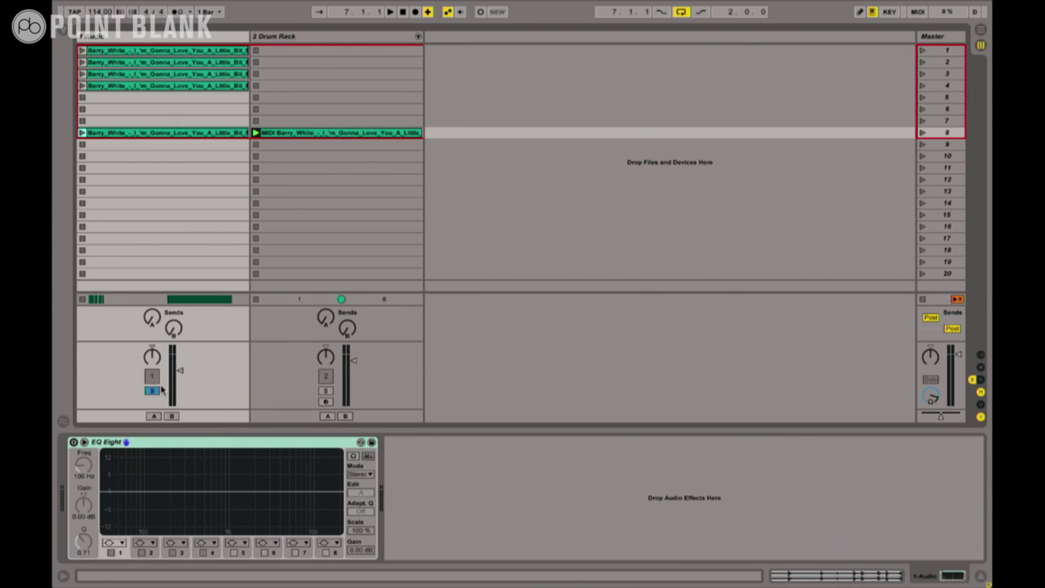
click(178, 133)
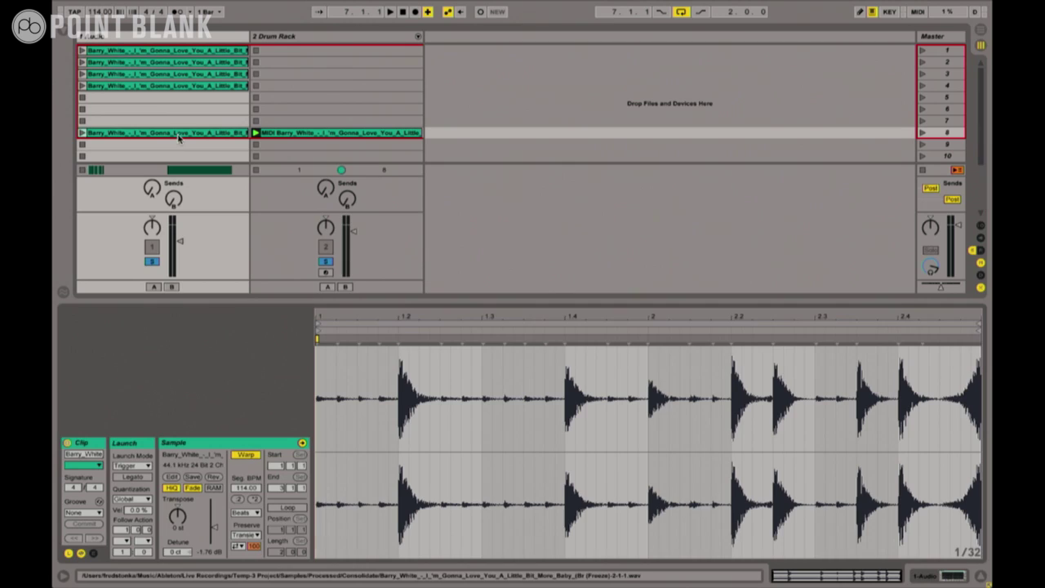
Launch the scene 8 audio clip looped, raise its track volume to about -3.8 dB, and unsolo both tracks.
click(82, 132)
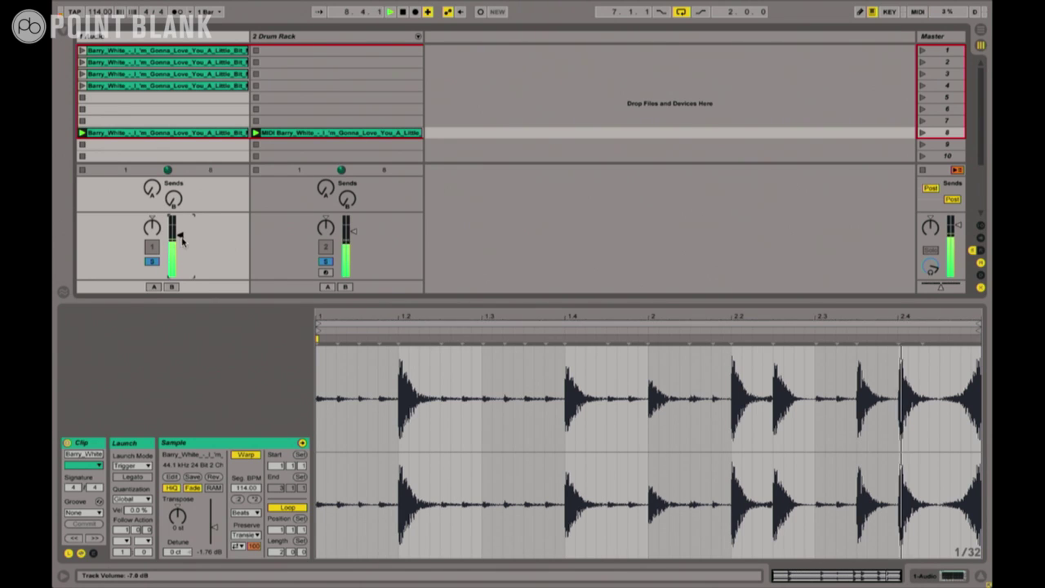
drag(182, 239, 181, 232)
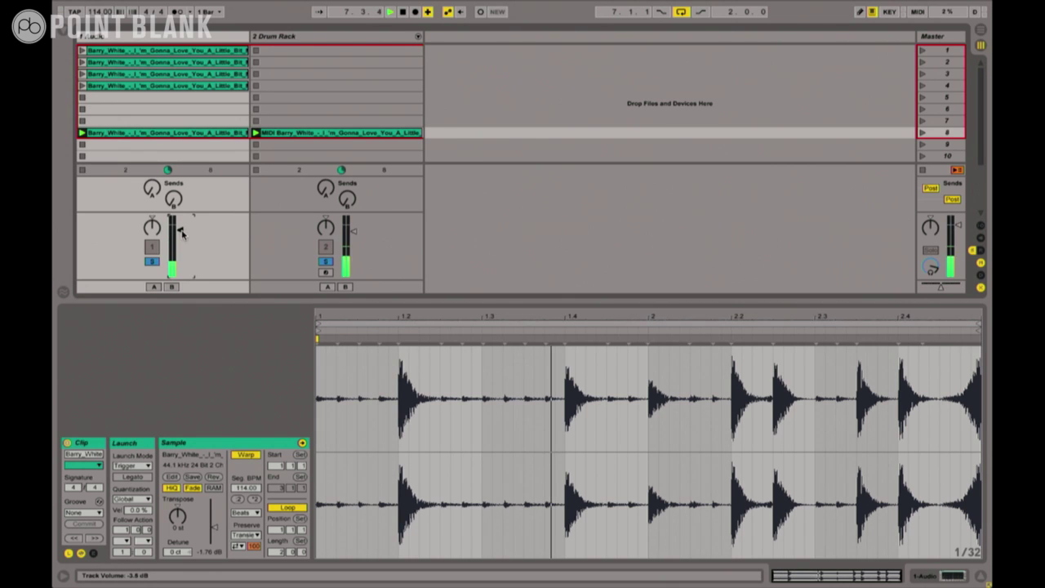
click(151, 261)
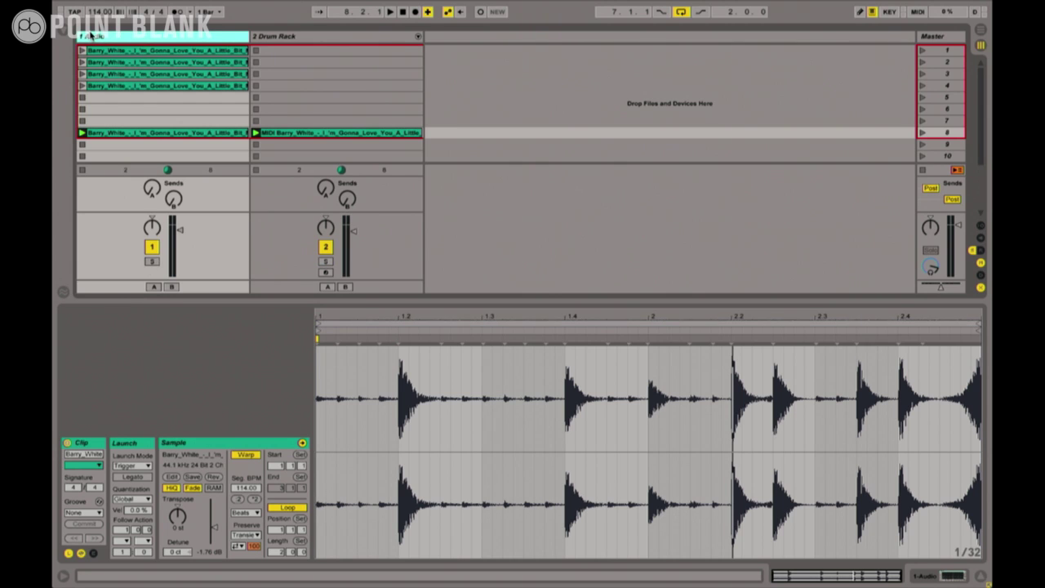
Add a second EQ Eight to the audio track.
click(68, 35)
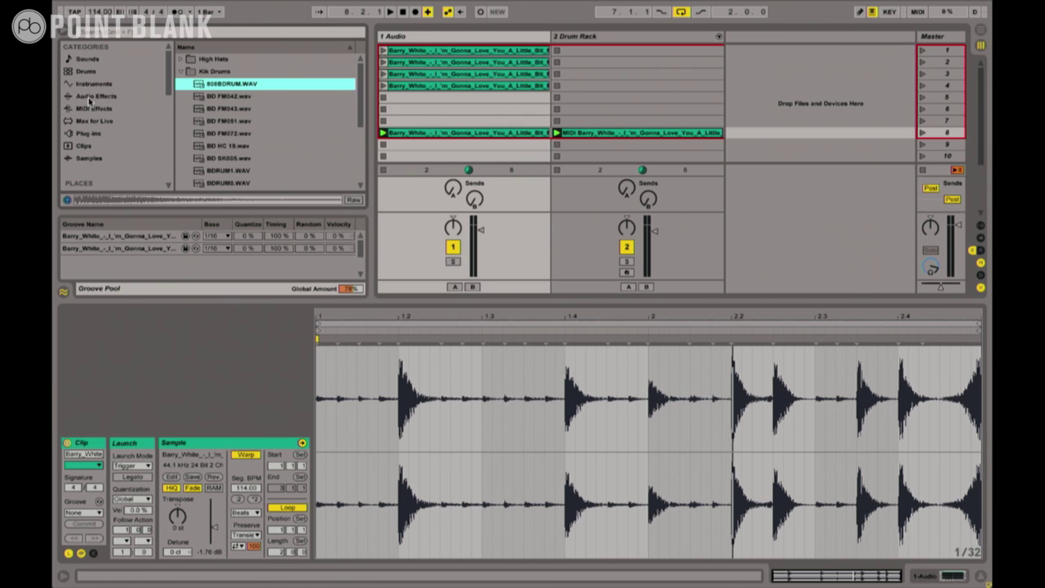
click(90, 95)
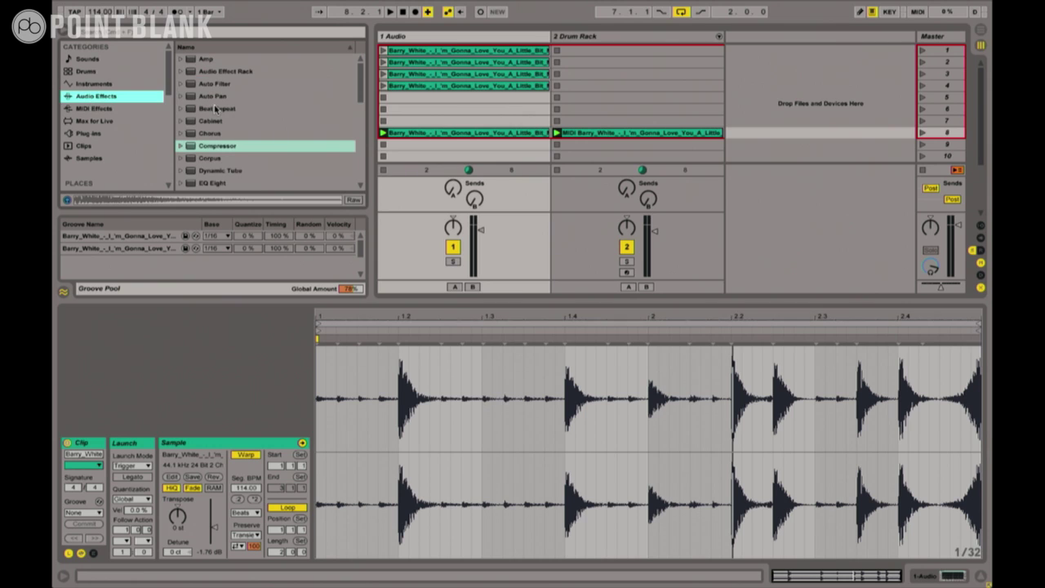
double_click(216, 183)
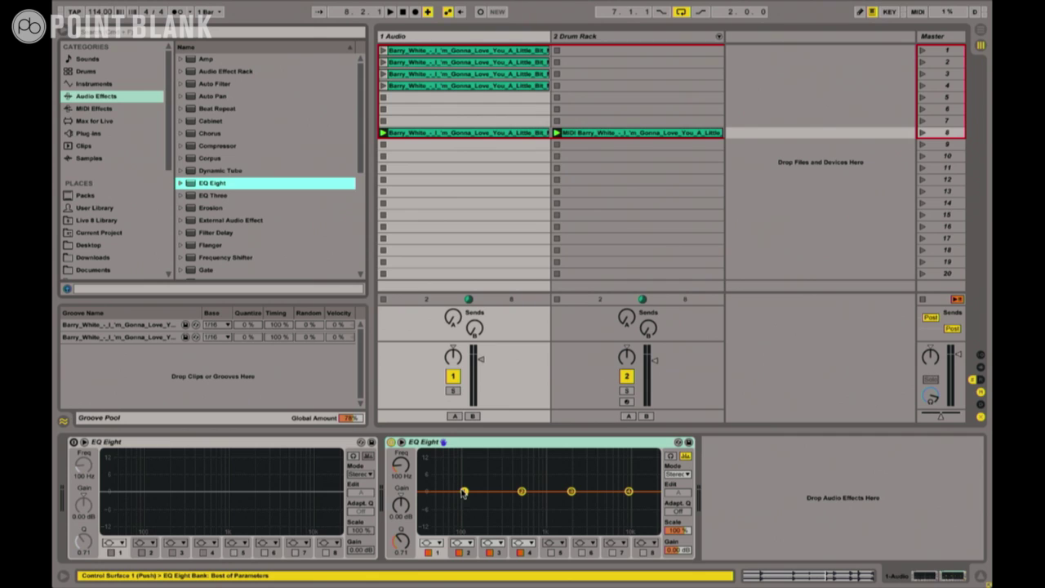
Make band 1 of the new EQ Eight a low-cut filter at about 177 Hz.
click(463, 492)
click(439, 541)
click(432, 482)
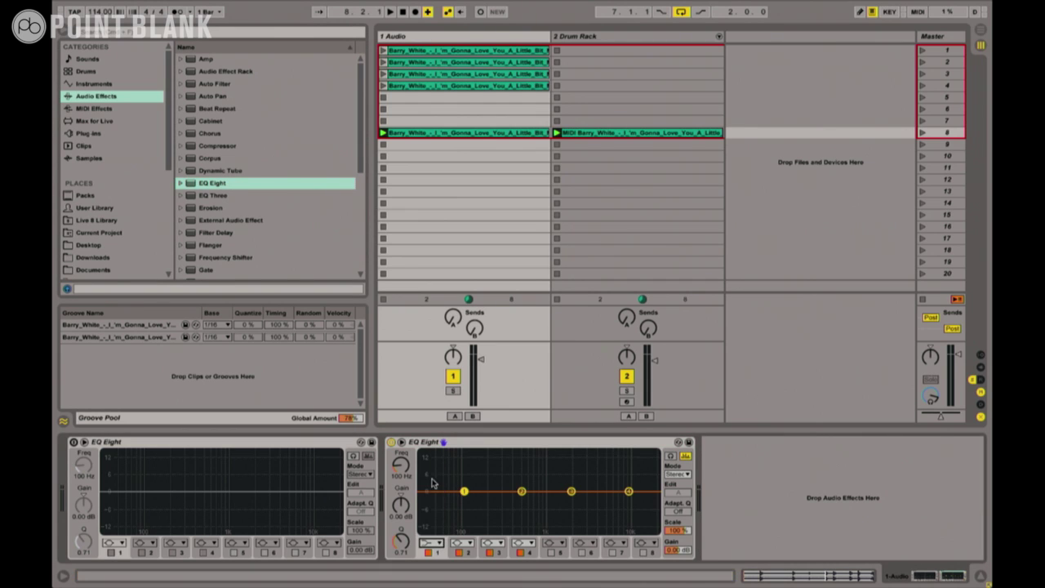
click(431, 543)
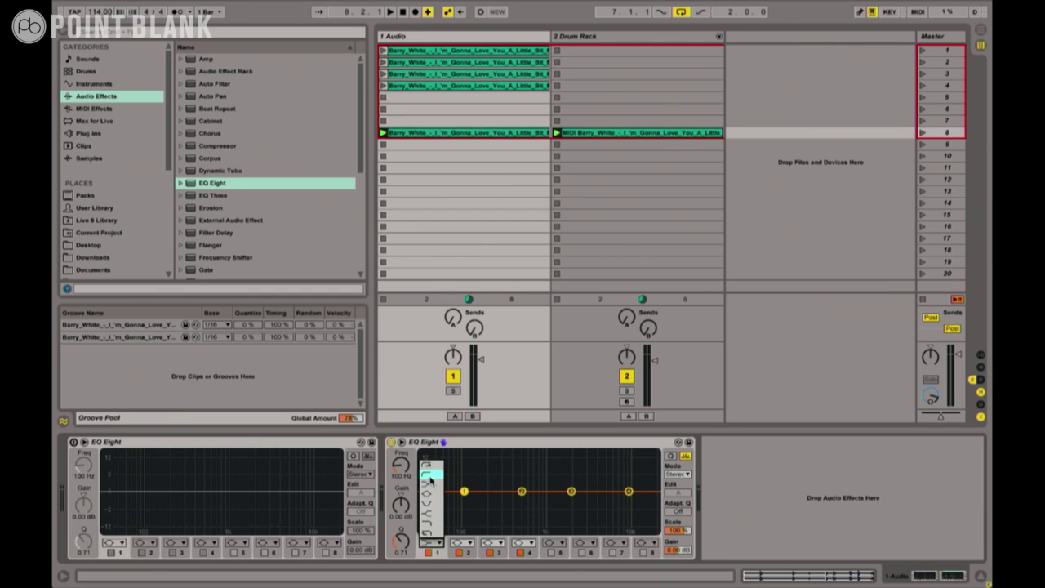
click(430, 477)
drag(463, 501, 484, 500)
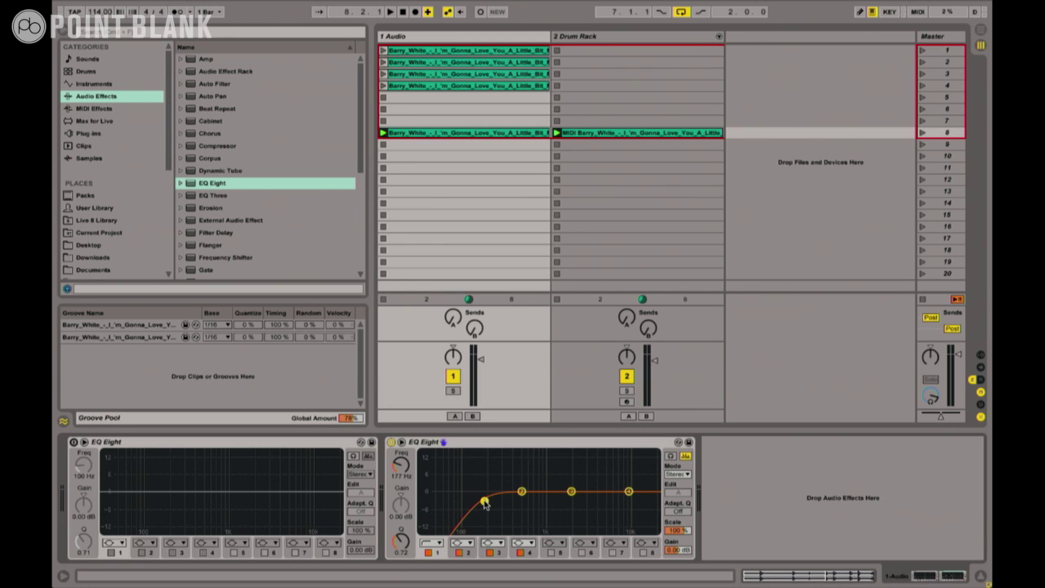
Expand the EQ Eight display and fine-tune the low cut to about 190 Hz during playback.
click(401, 442)
key(space)
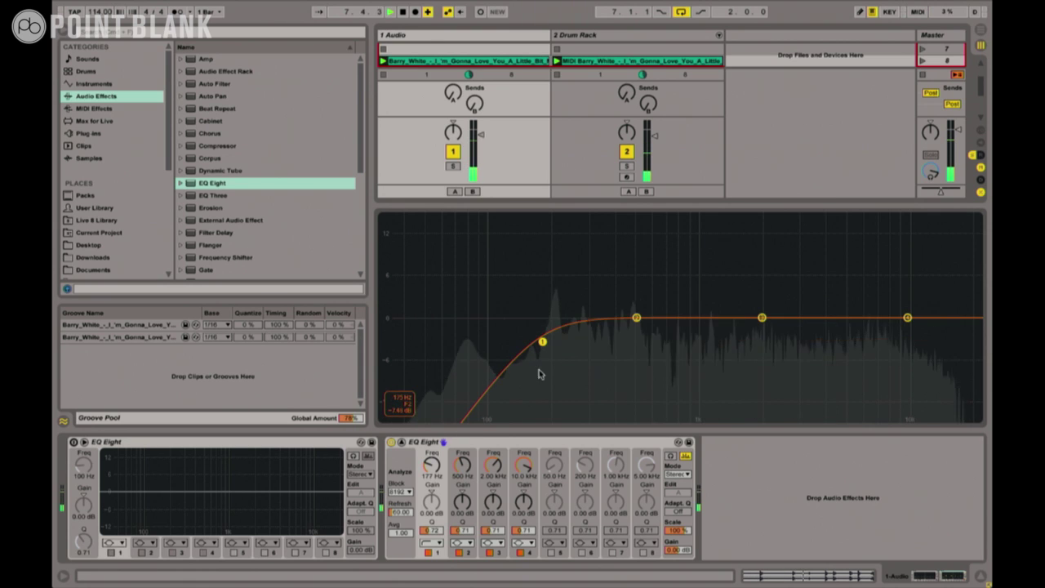
drag(542, 341, 550, 338)
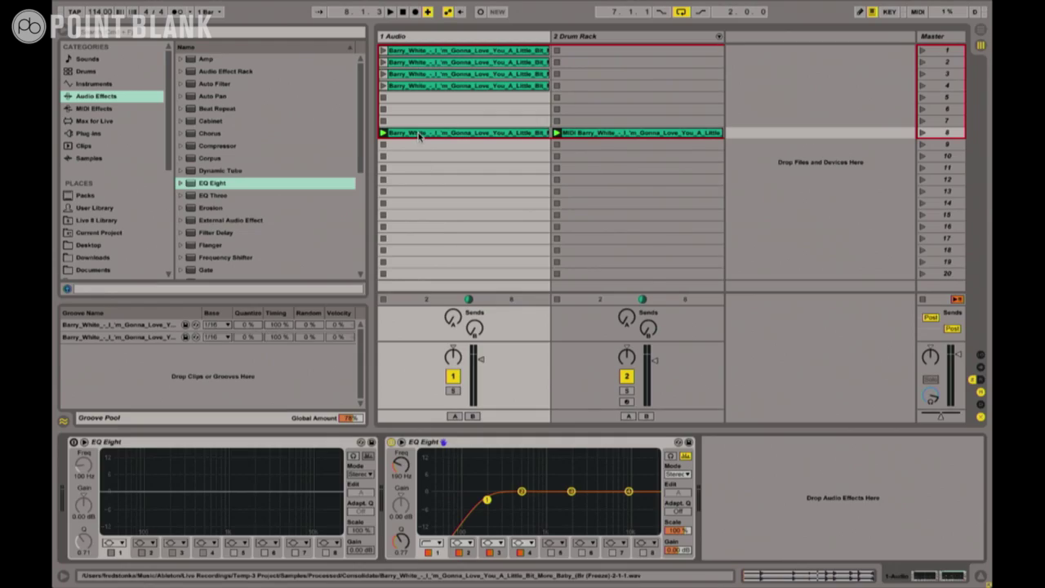
Turn transient looping off and reduce the transient envelope on the scene 8 audio clip, with the audio track soloed.
double_click(421, 132)
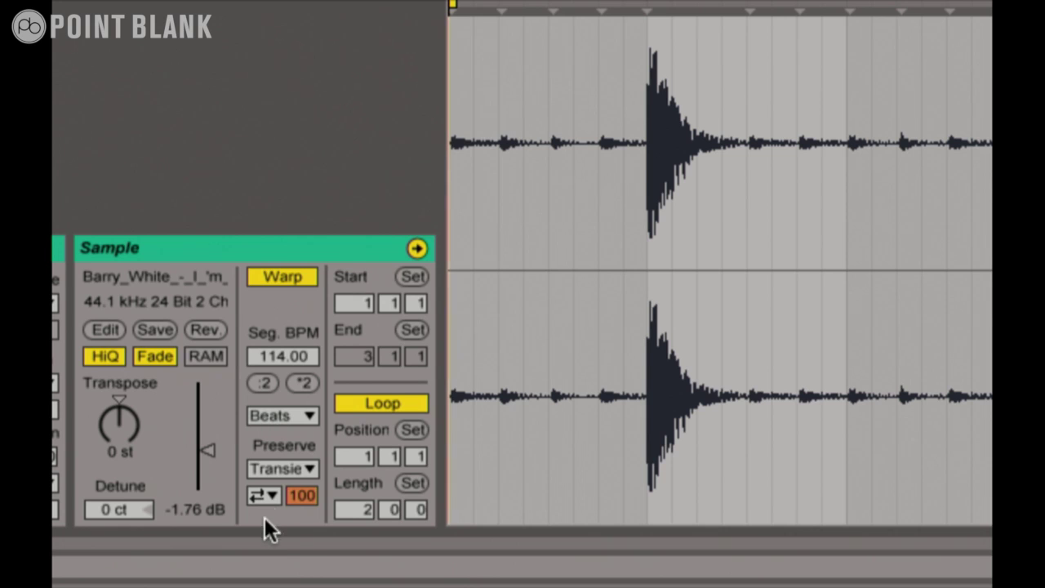
click(259, 495)
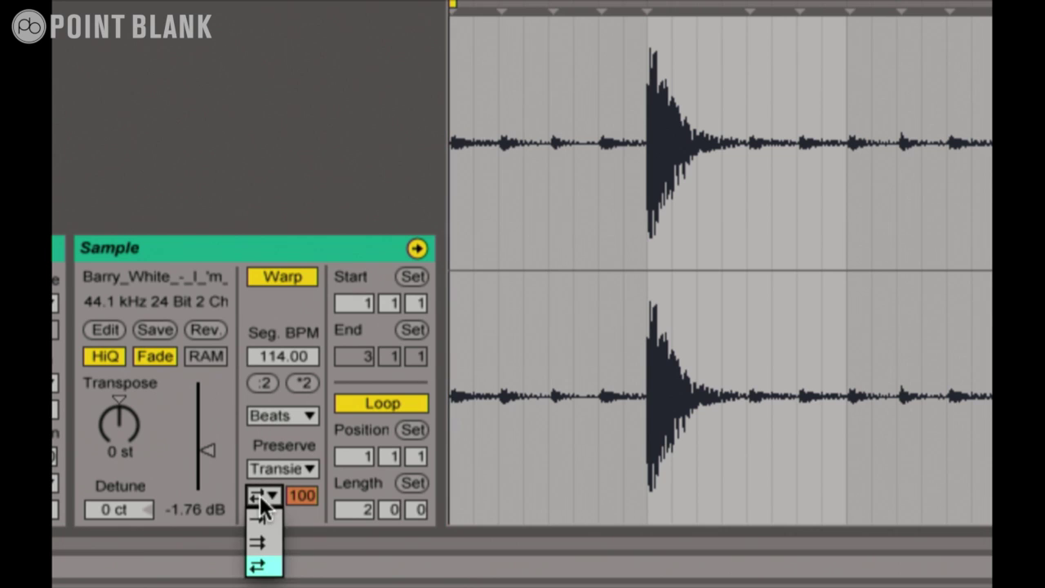
click(262, 513)
drag(299, 502, 255, 555)
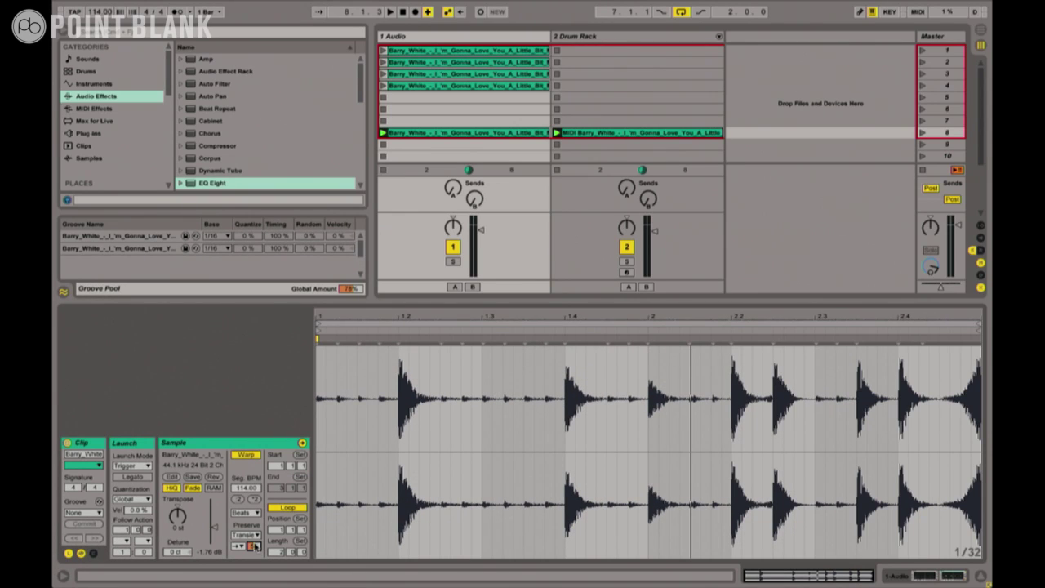
click(452, 261)
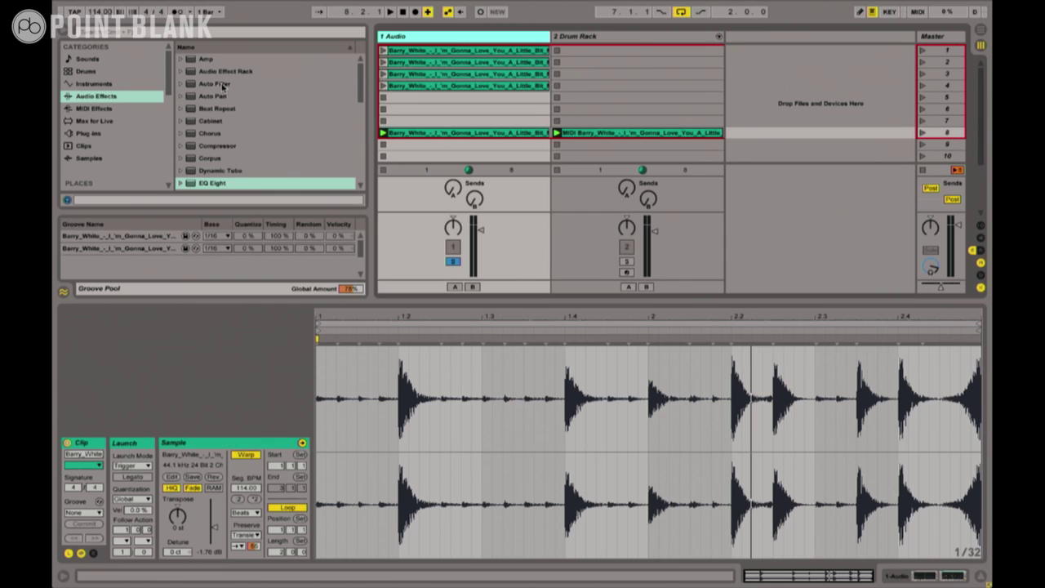
Add a Compressor to the audio track, upgrade it, and set a threshold of about -21.3 dB with a 7.20 ms attack.
double_click(210, 147)
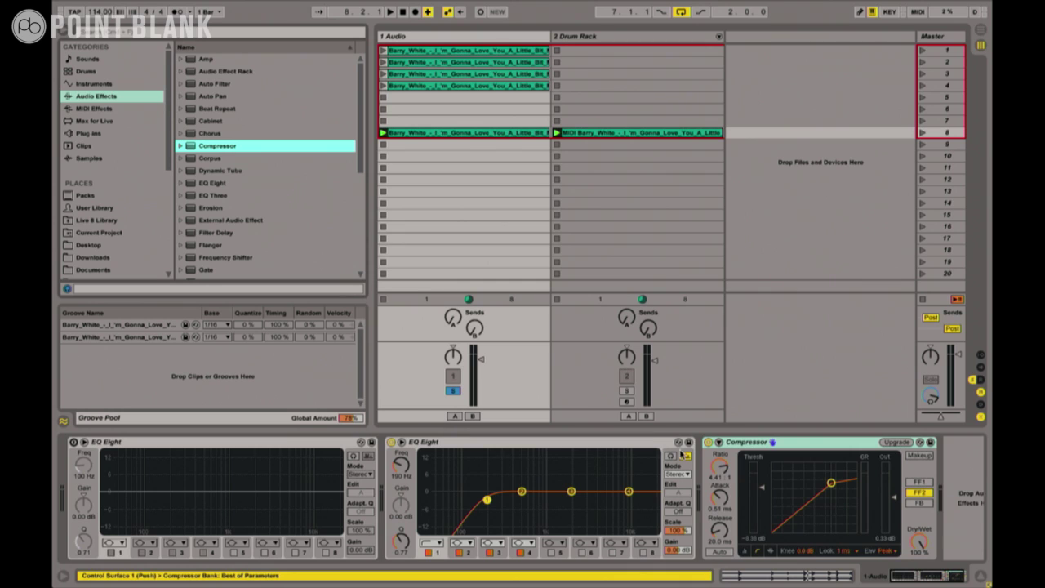
click(896, 445)
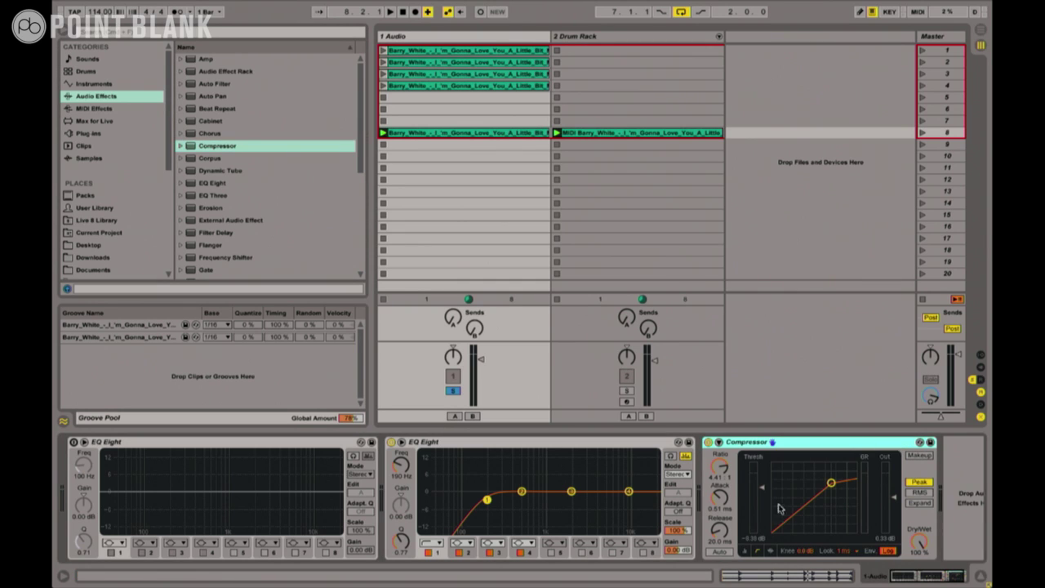
drag(761, 488, 759, 501)
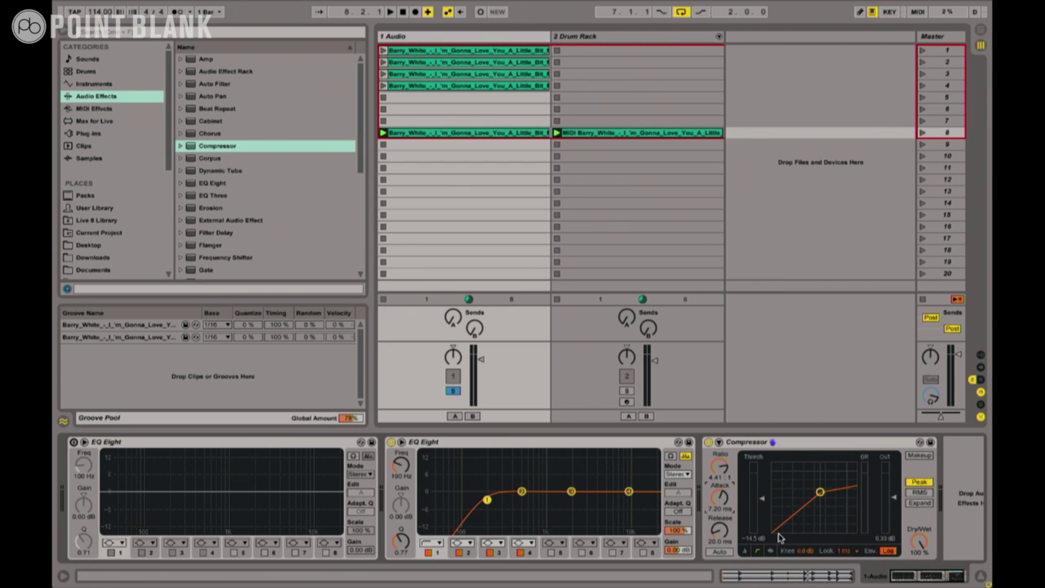
key(space)
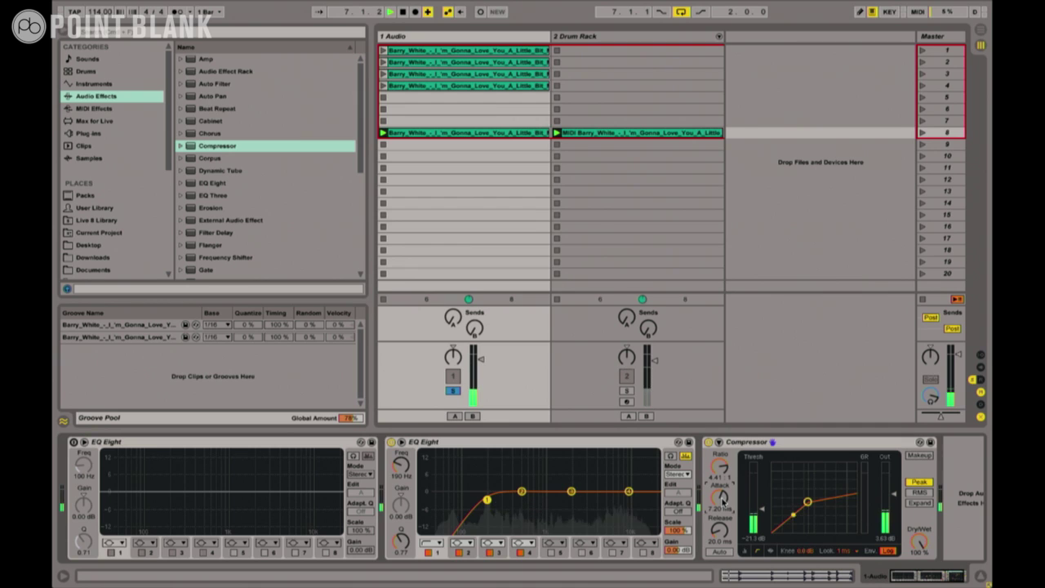
Unsolo the audio track and play it together with the Drum Rack layer.
key(space)
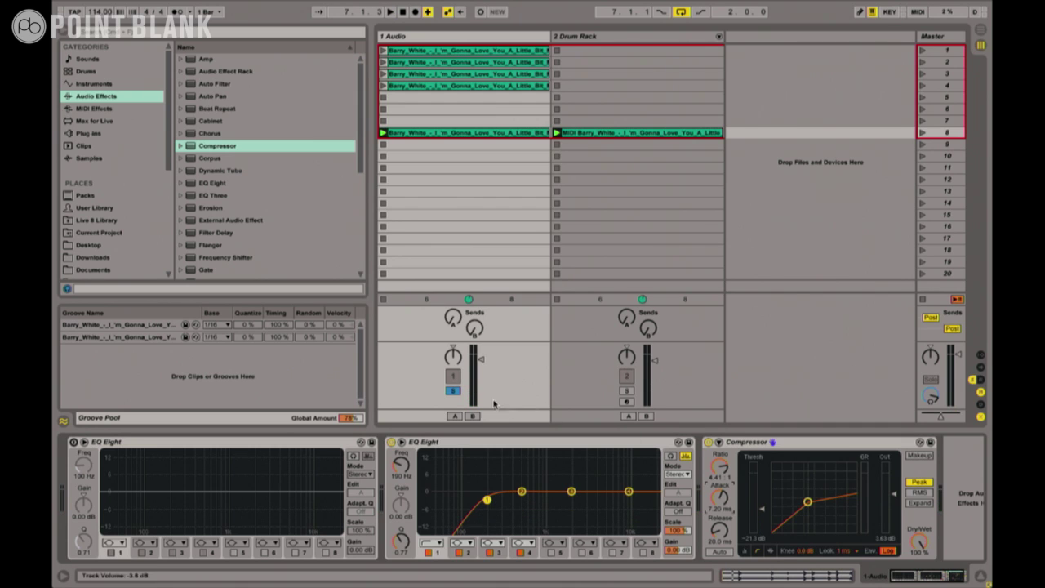
click(454, 390)
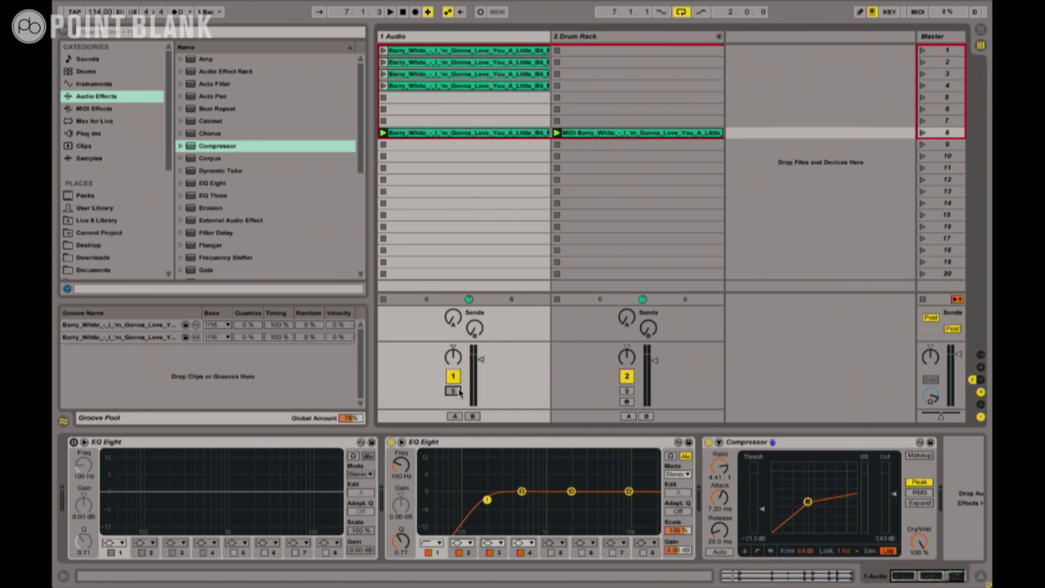
key(space)
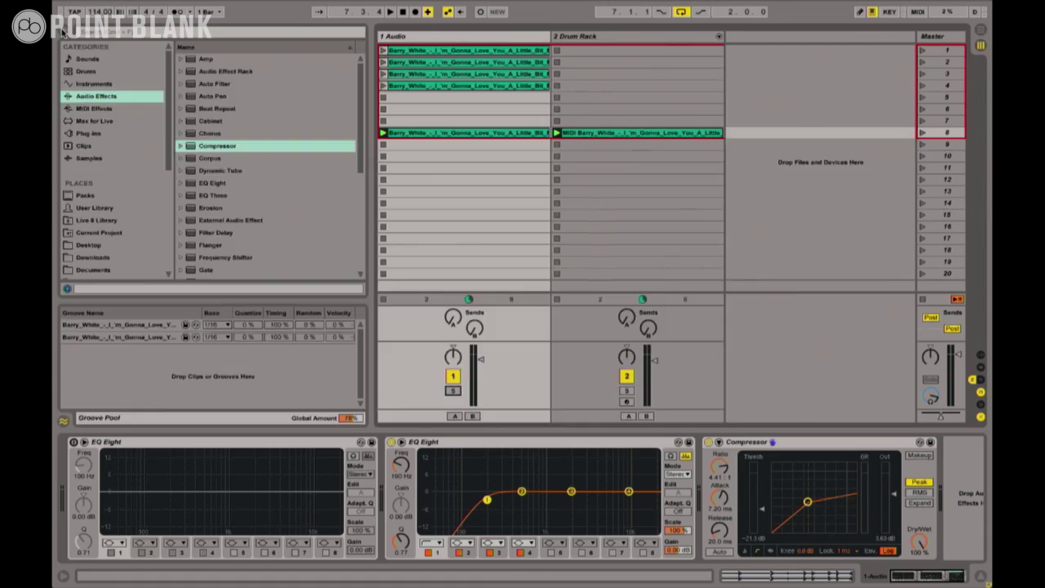
Apply the second Groove Pool groove to the audio and MIDI clips in scene 8 and audition the scene.
click(62, 31)
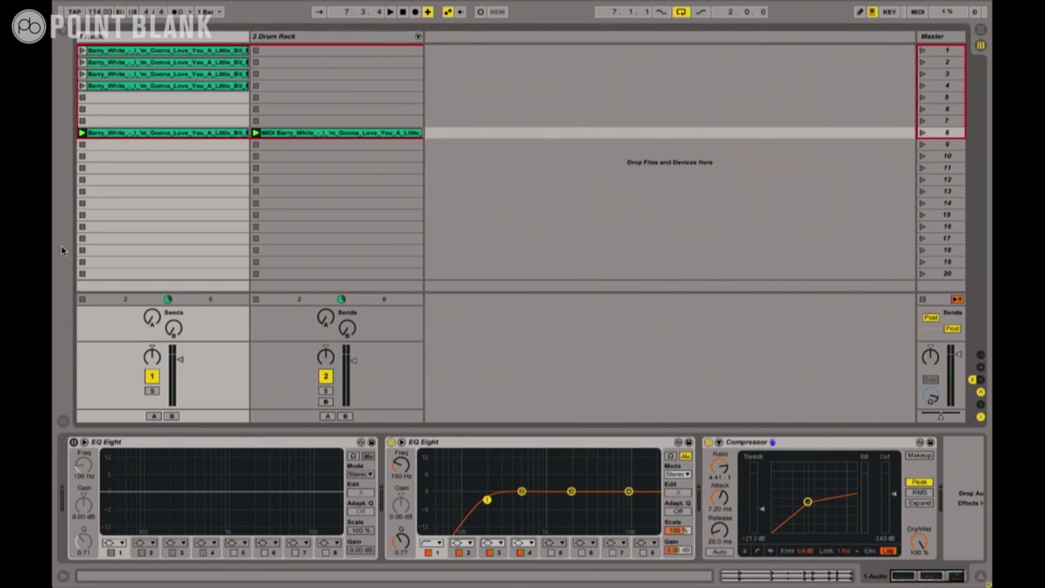
click(62, 424)
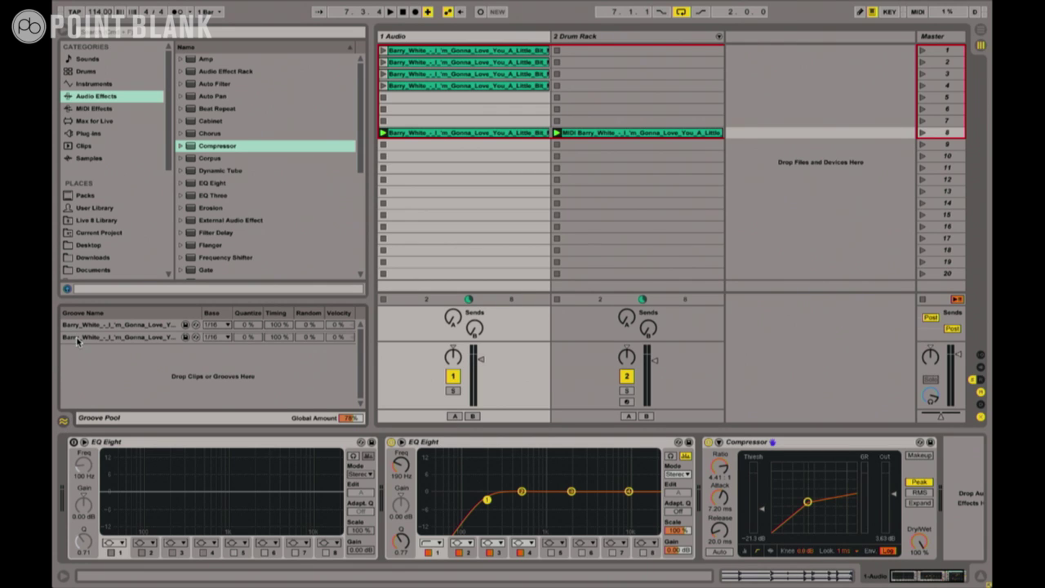
drag(78, 341, 405, 147)
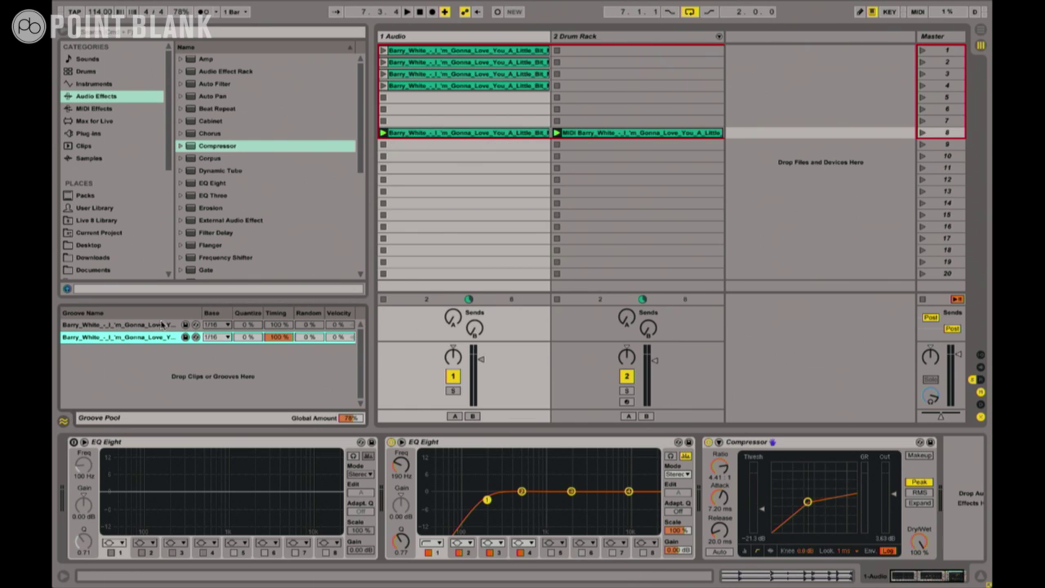
drag(125, 338, 616, 134)
click(62, 35)
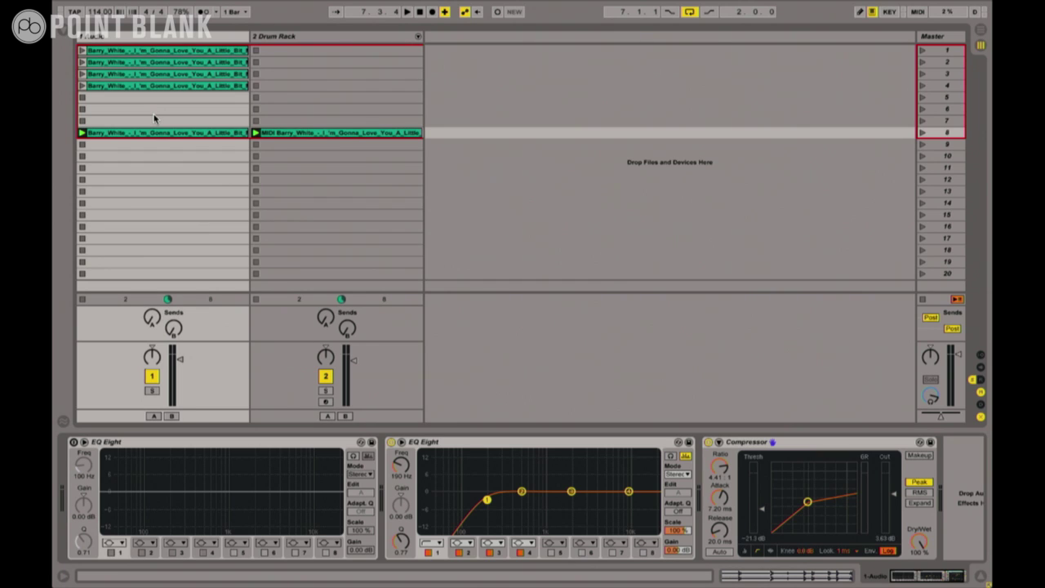
click(922, 133)
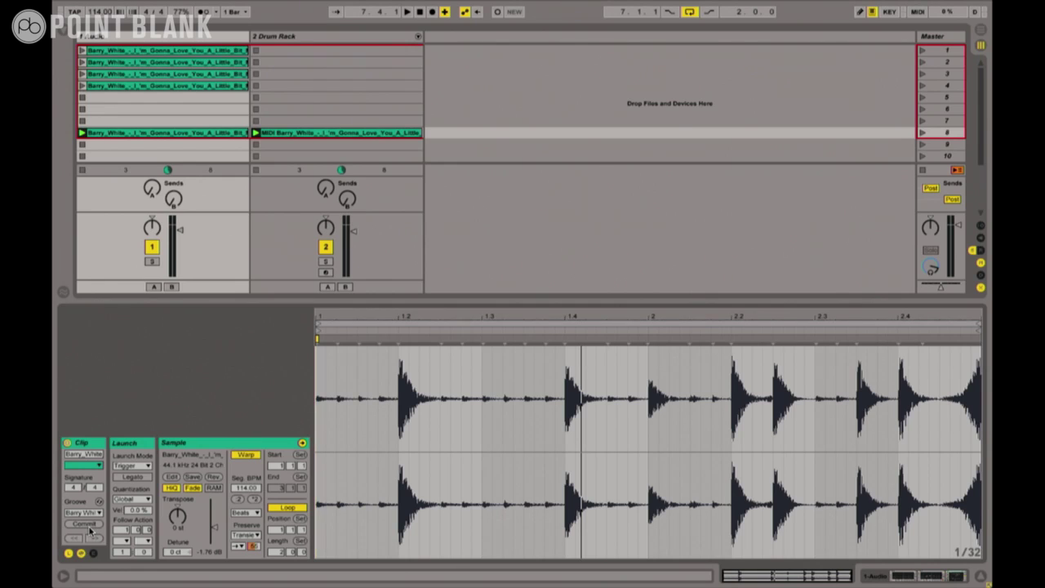
Commit the groove to the scene 8 audio clip and inspect its warp markers.
click(90, 530)
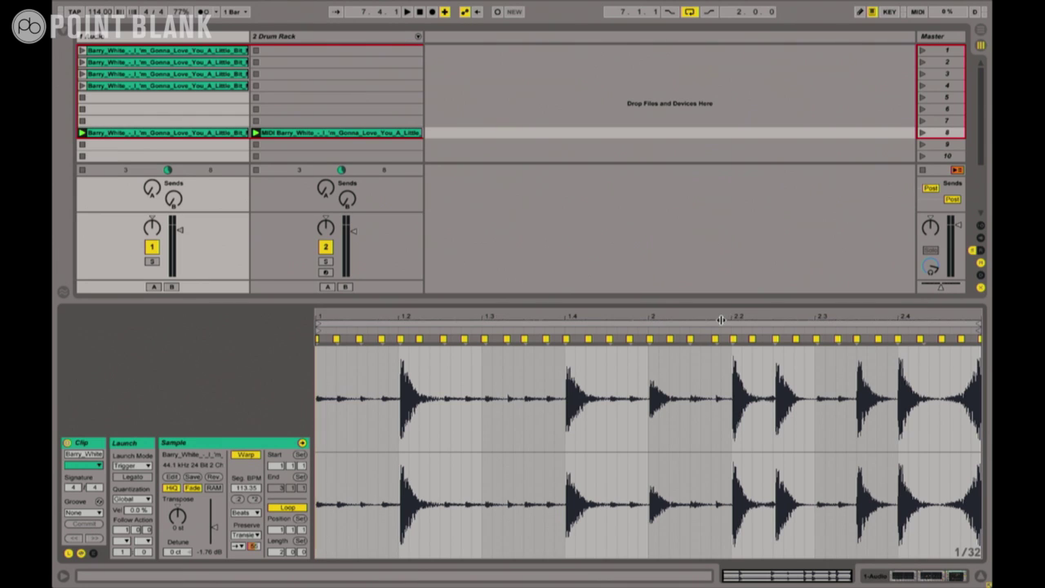
drag(647, 312, 656, 322)
drag(676, 371, 606, 372)
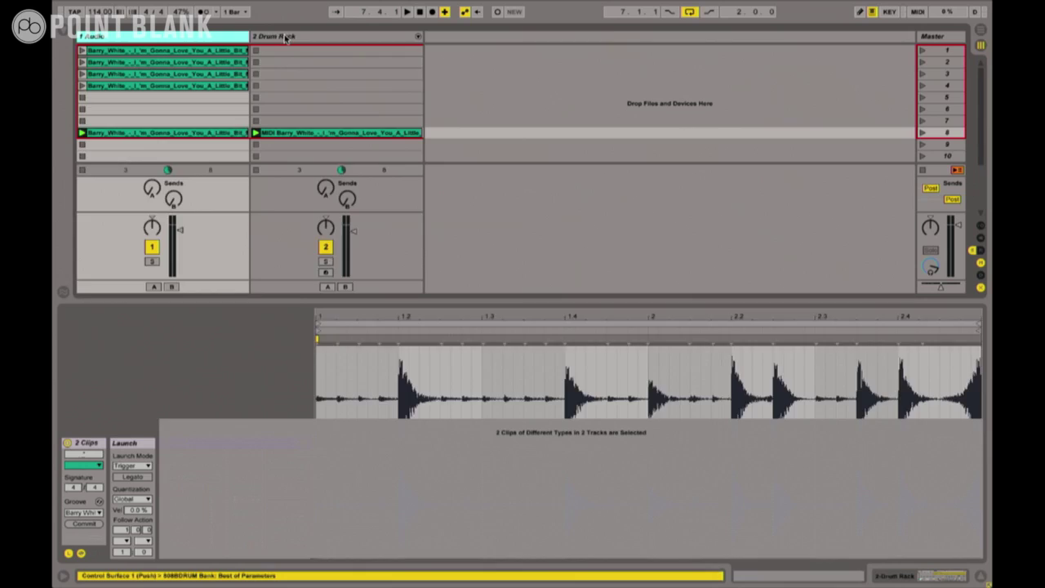
Narrow both track columns together to about half their width and show the browser.
shift+click(287, 38)
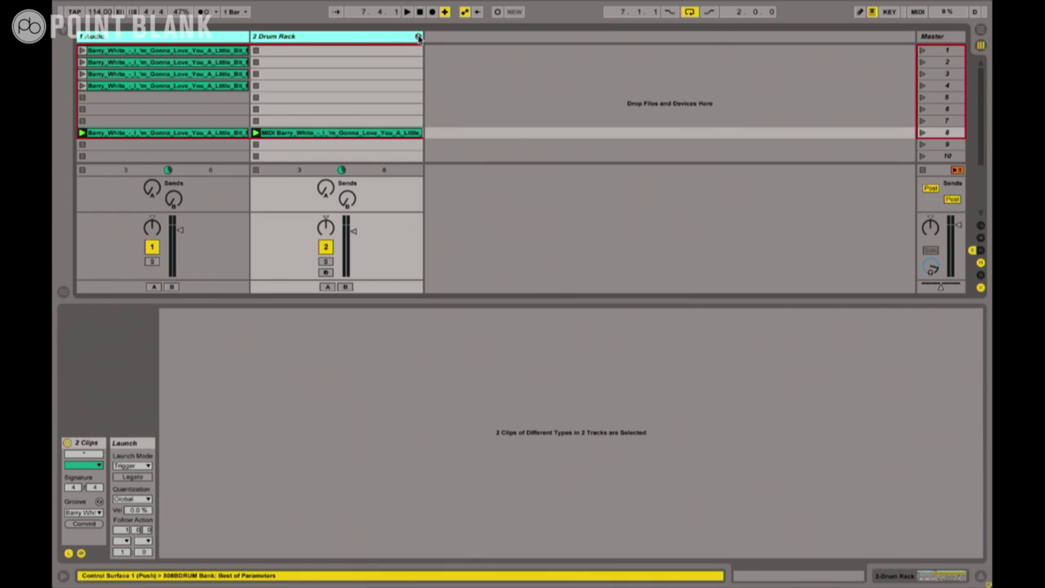
drag(422, 36, 249, 36)
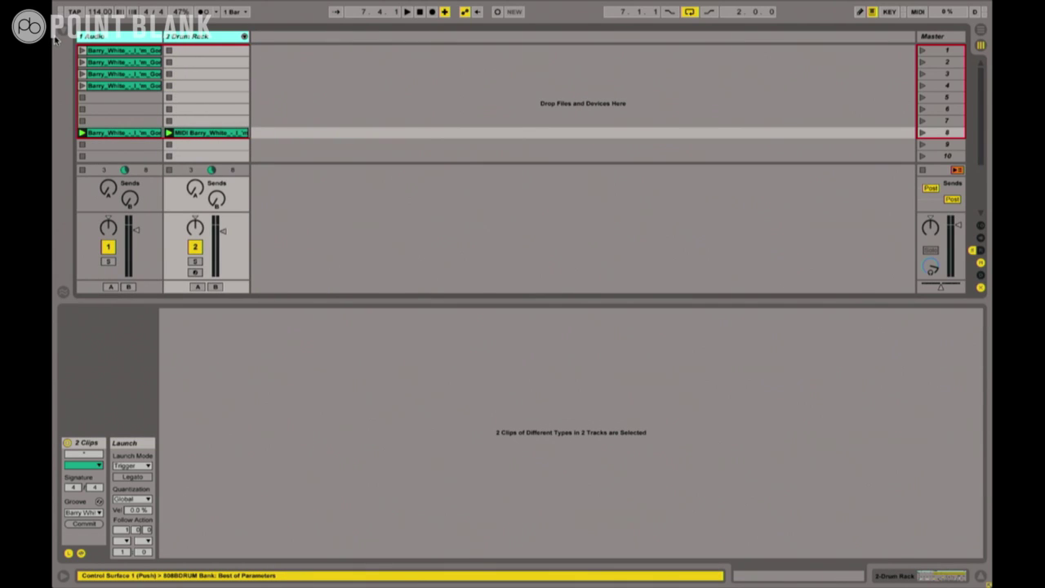
click(63, 37)
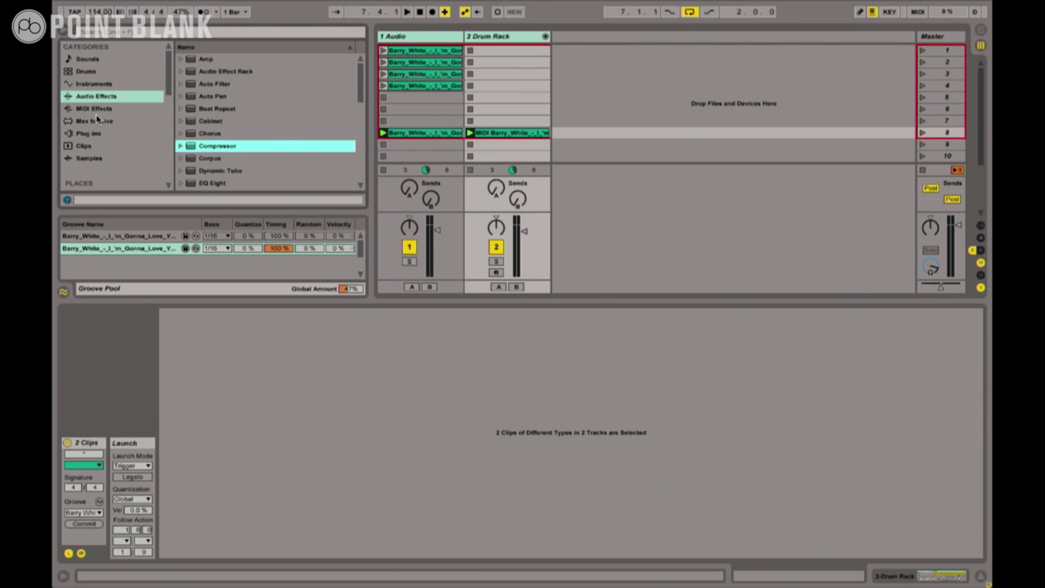
Preview the Crop samples in the Documents audio folder and load 15 1-Audio-1.wav onto a new audio track.
scroll(96, 118, down, 4)
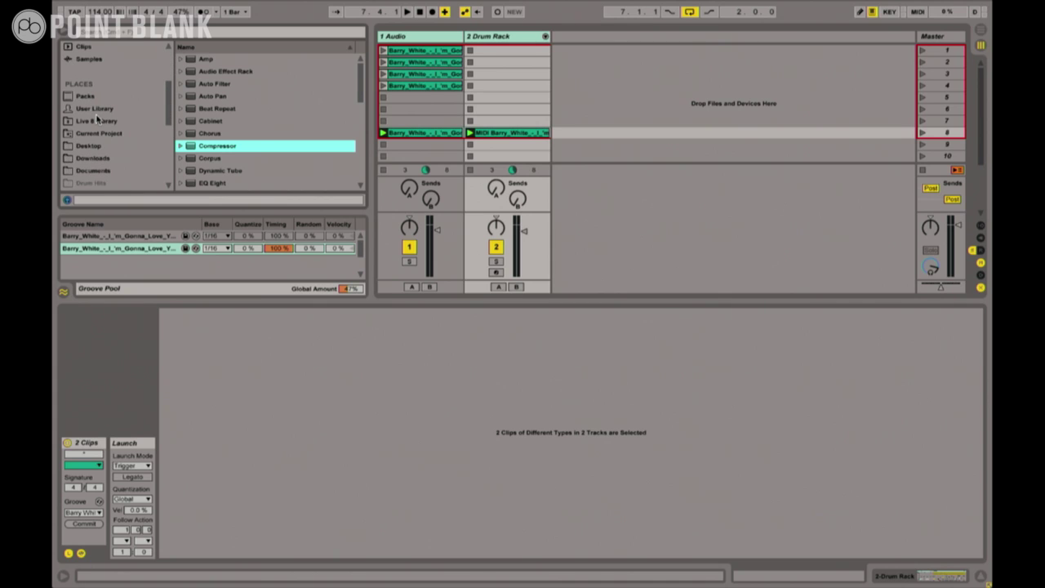
click(92, 171)
click(180, 83)
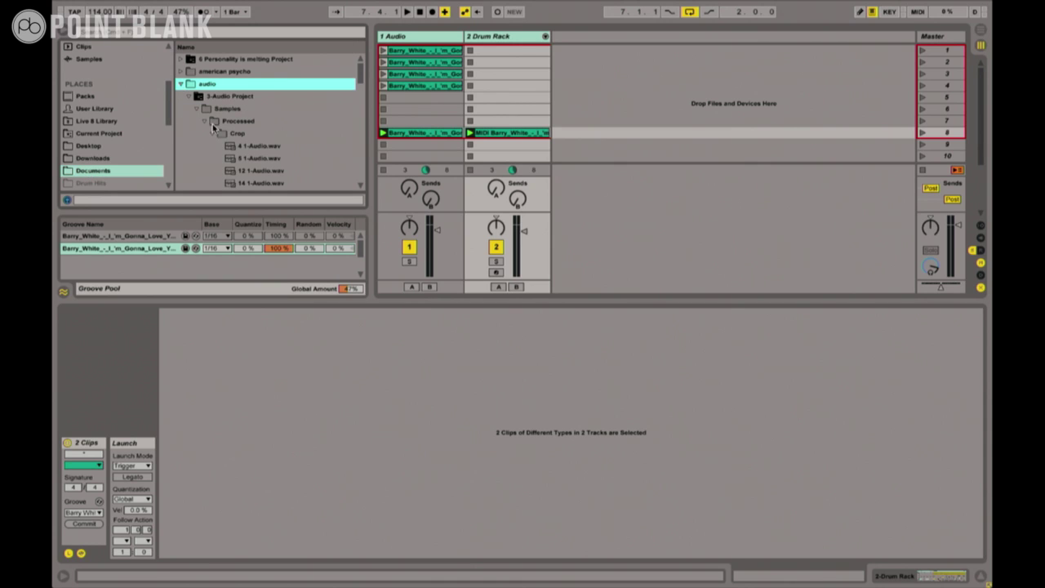
click(245, 146)
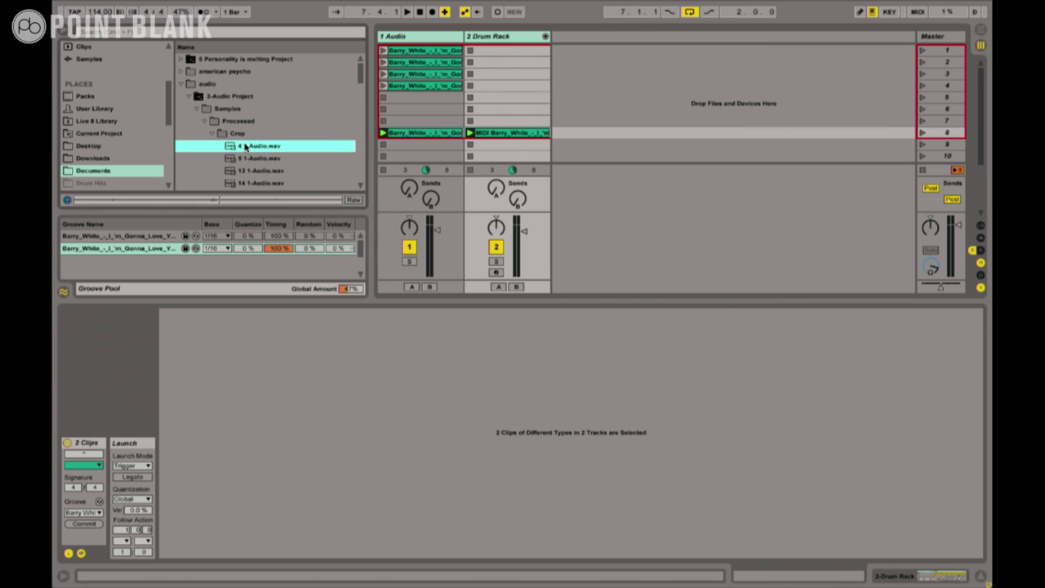
key(Down)
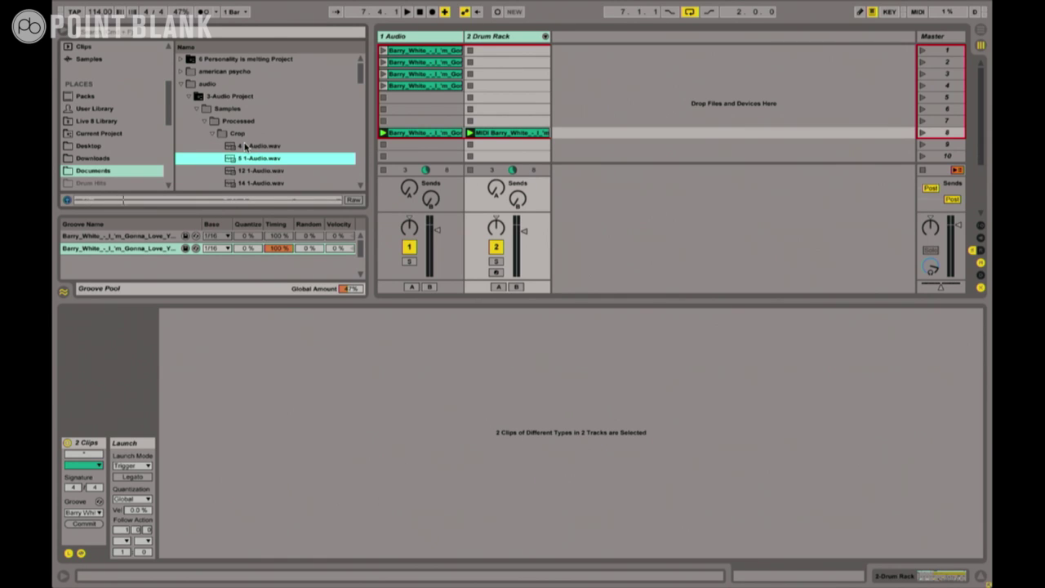
key(Down)
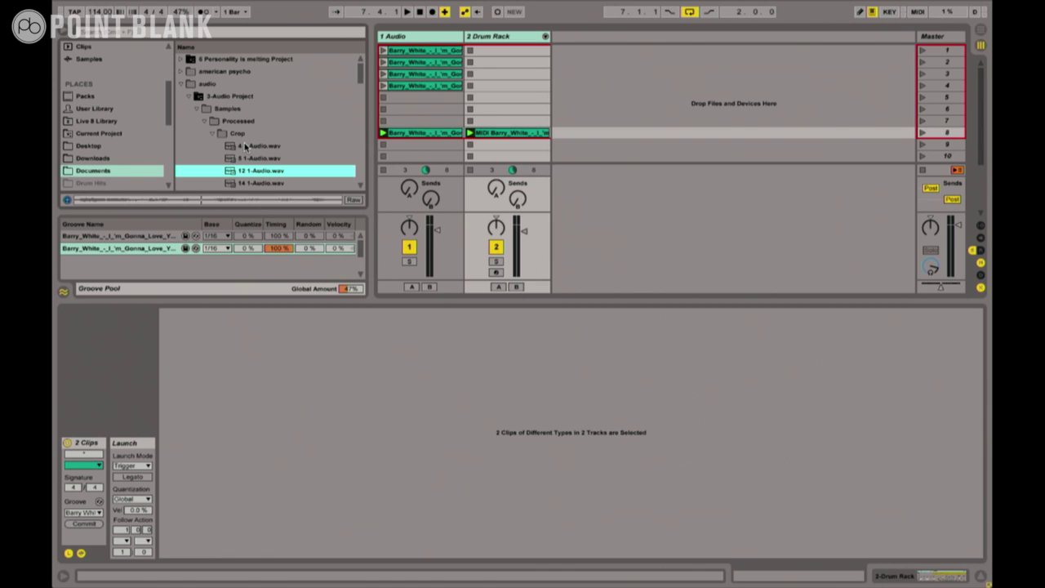
key(Down)
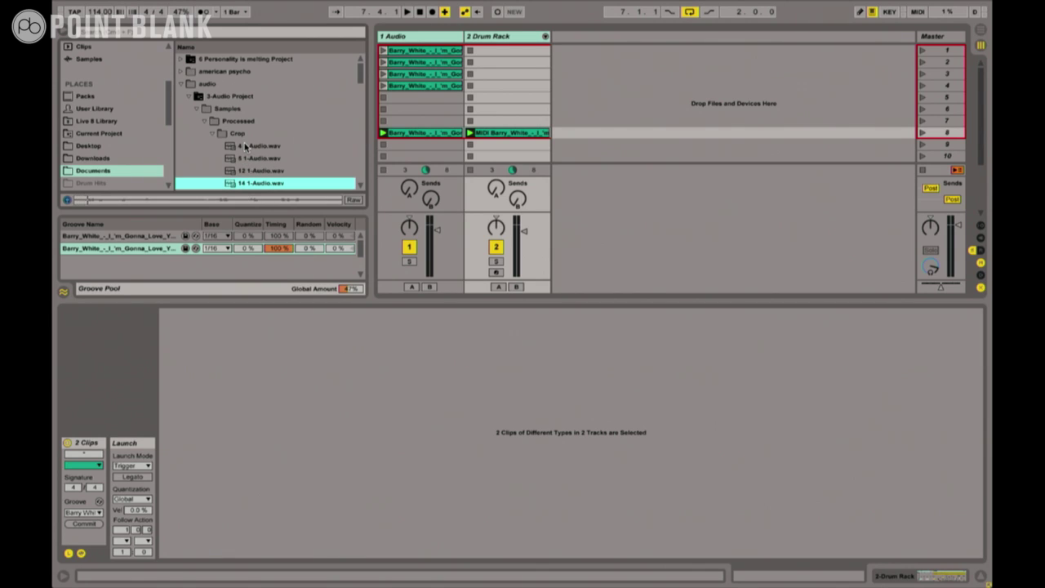
key(Down)
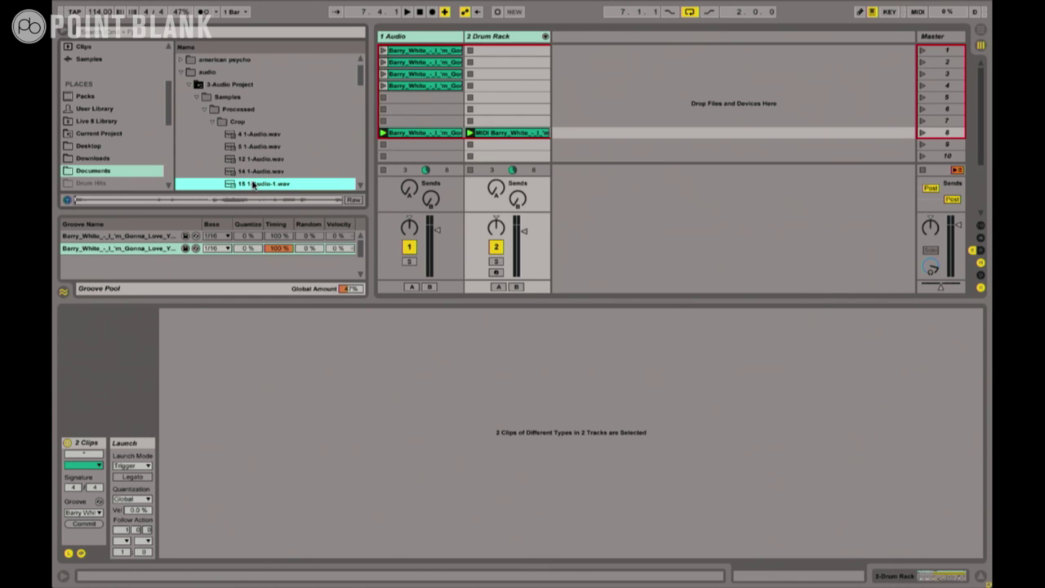
key(Return)
click(63, 30)
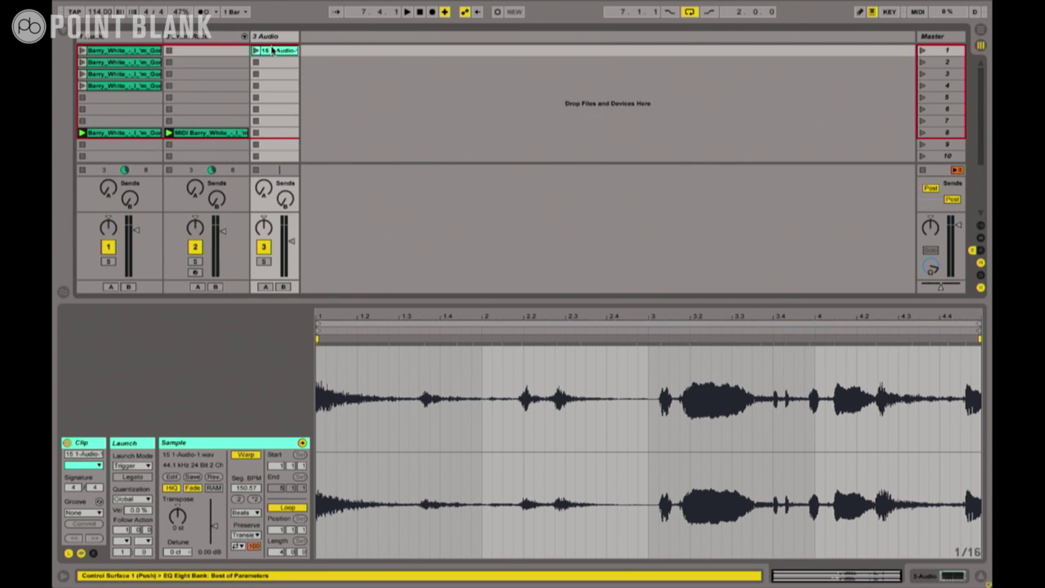
Show the tracks' input/output routing, launch the new clip on track 3 and solo that track.
key(ctrl+alt+i)
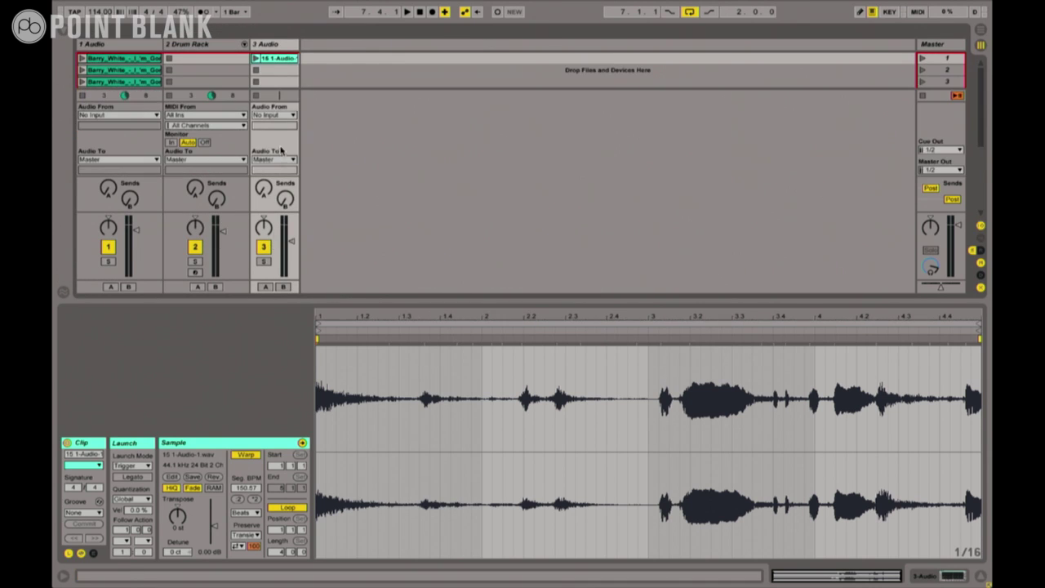
click(256, 59)
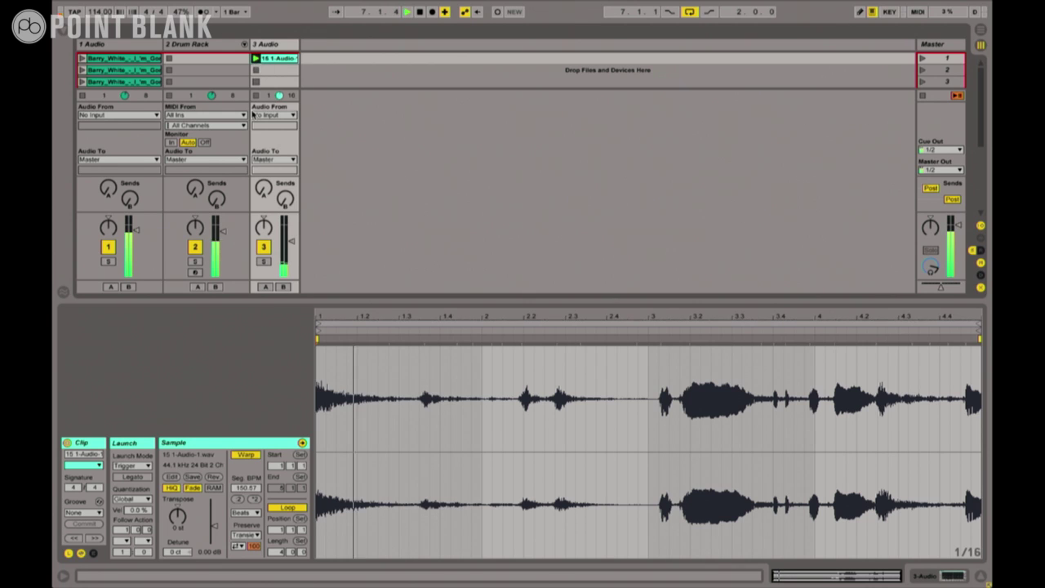
click(263, 260)
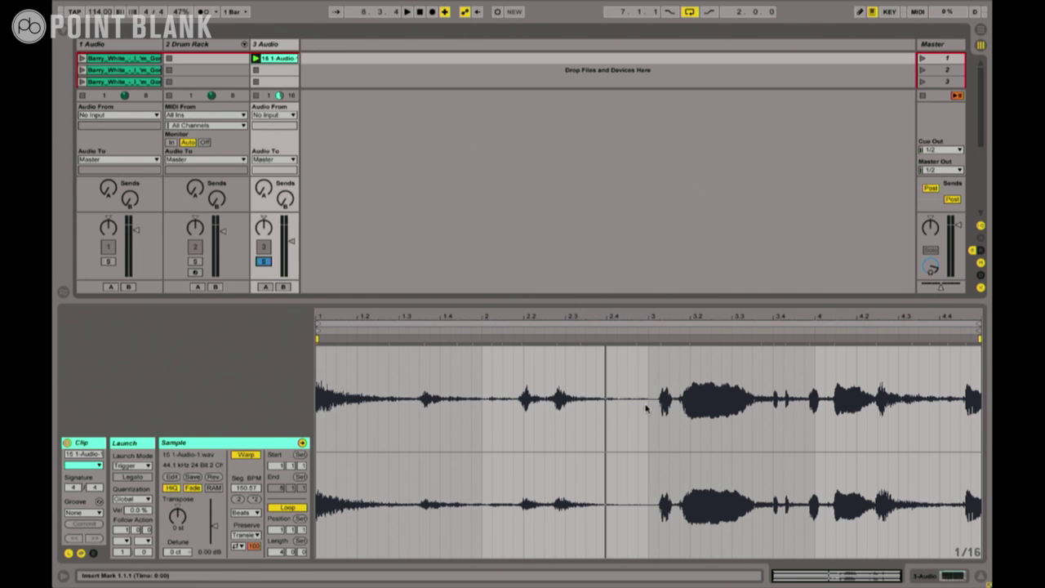
Set the new clip's warp mode to Complex Pro and raise track 3's volume to about 0.4 dB during playback.
click(258, 513)
click(250, 565)
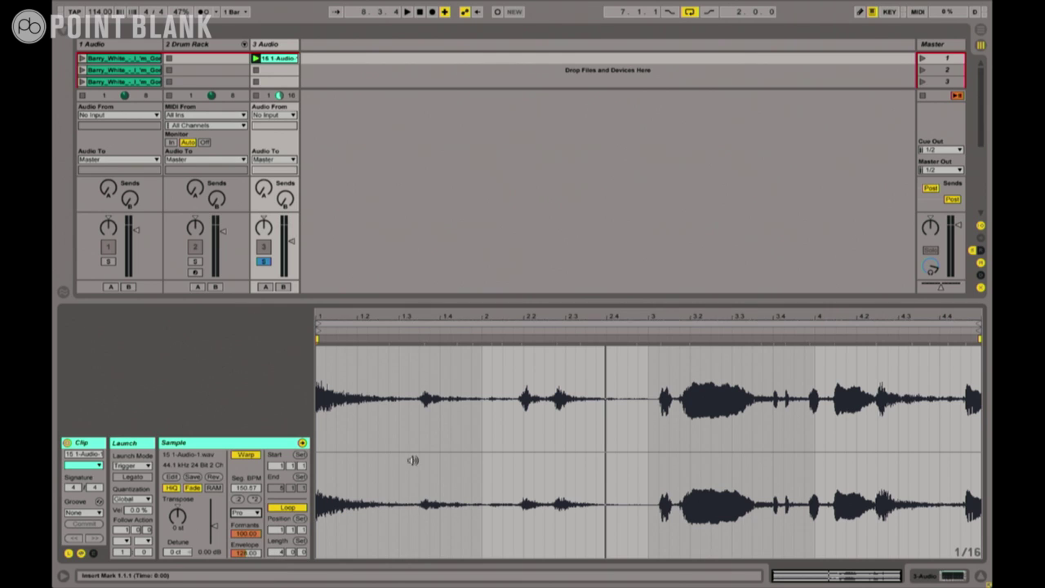
drag(291, 235, 292, 228)
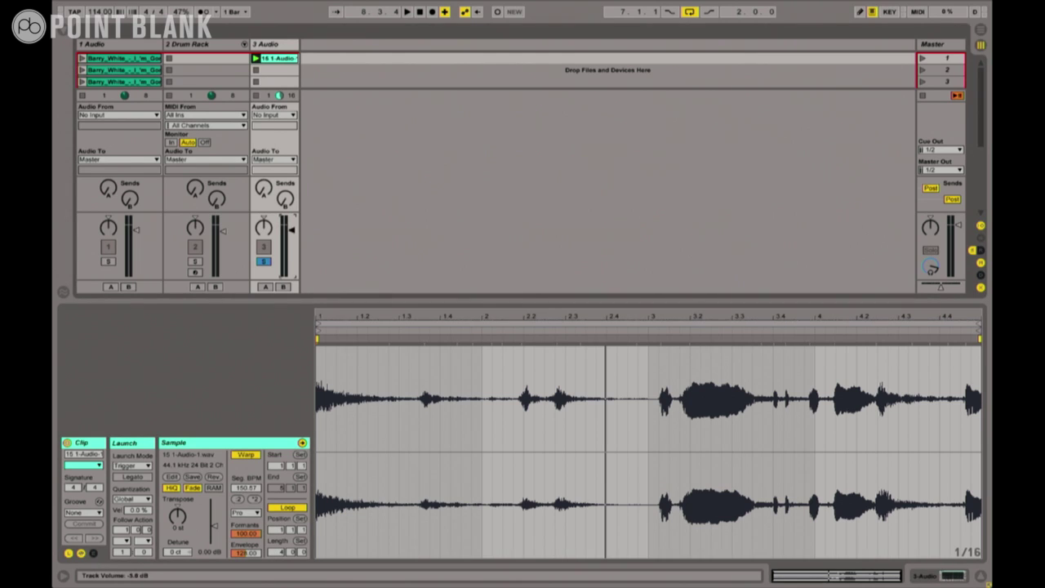
key(space)
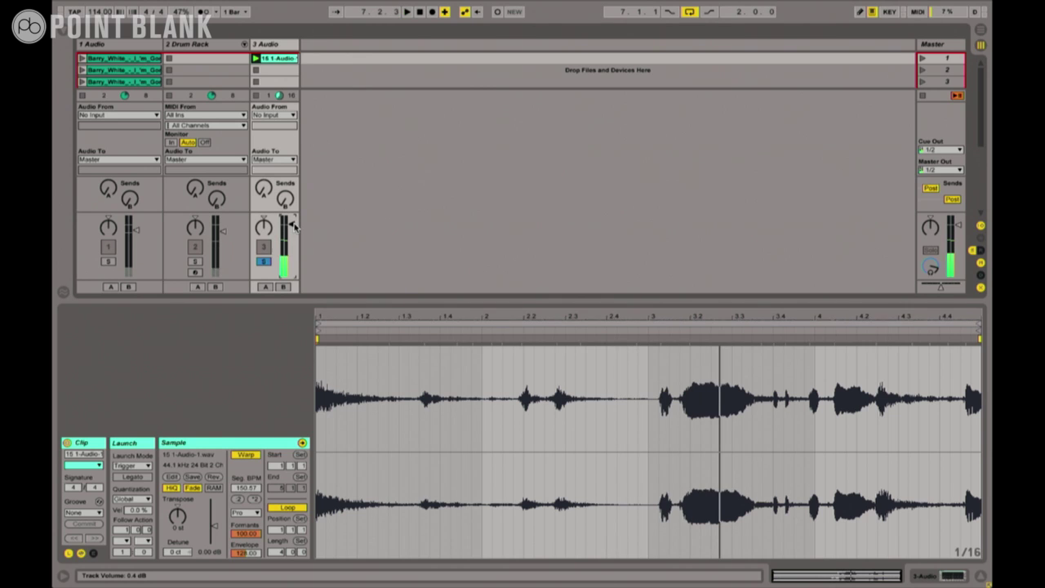
key(space)
Add a warp marker on the clip's small transient just after 1.3, set 1.1.1 there, and audition it.
double_click(426, 360)
right_click(426, 336)
click(466, 187)
key(space)
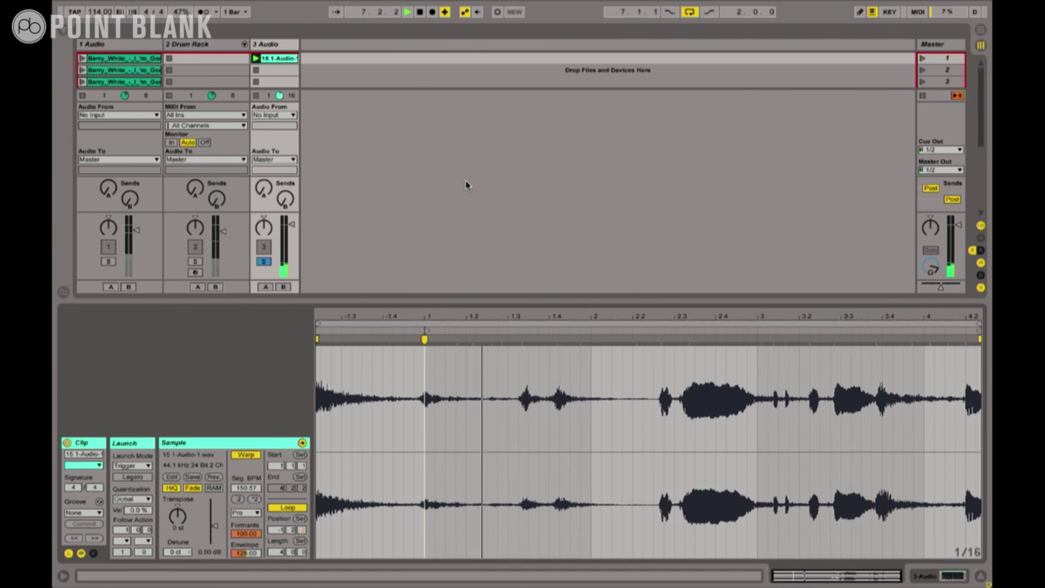
key(space)
Warp the audio just before the burst after 2.2 to 2.4.1 and loop the clip from 1.1.1 to 2.4.1.
double_click(656, 346)
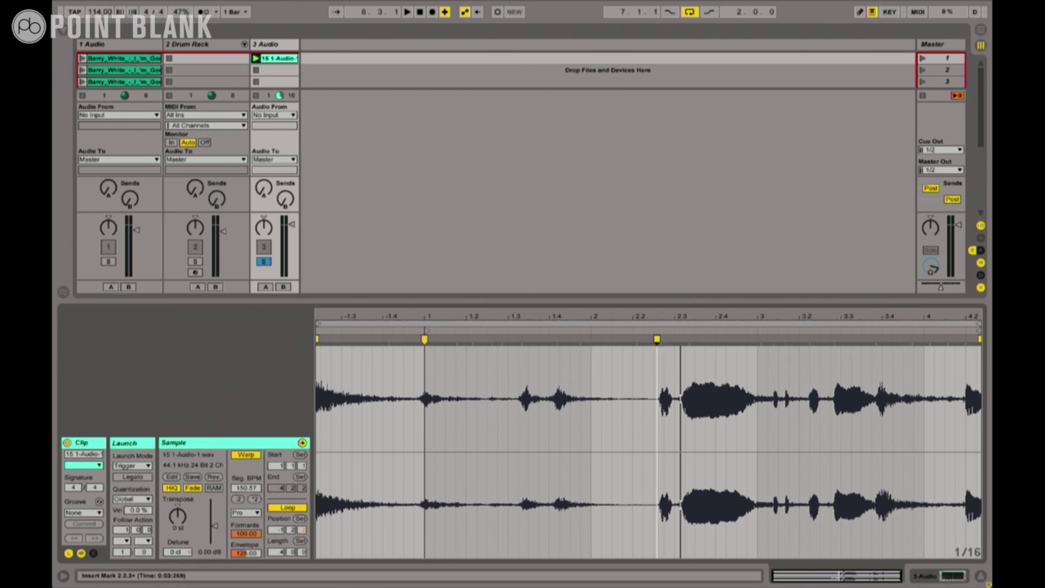
drag(656, 339, 715, 340)
drag(715, 353, 424, 365)
key(space)
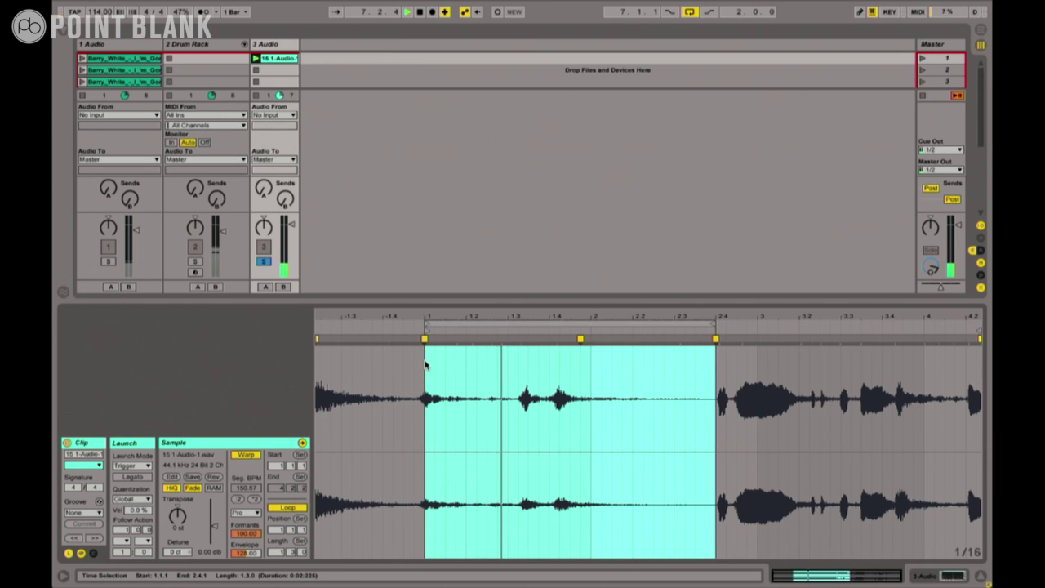
key(space)
Set the project tempo to 125 BPM.
click(100, 12)
text(125)
key(Return)
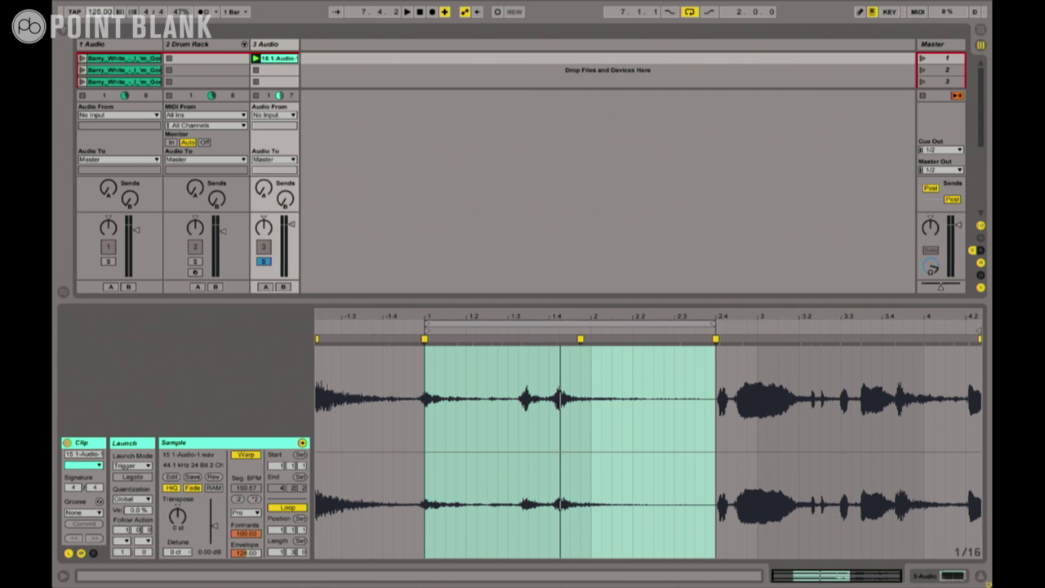
Set the tempo to 147 BPM and audition the clip while moving its end warp marker and loop end back to 2.3.2.
key(space)
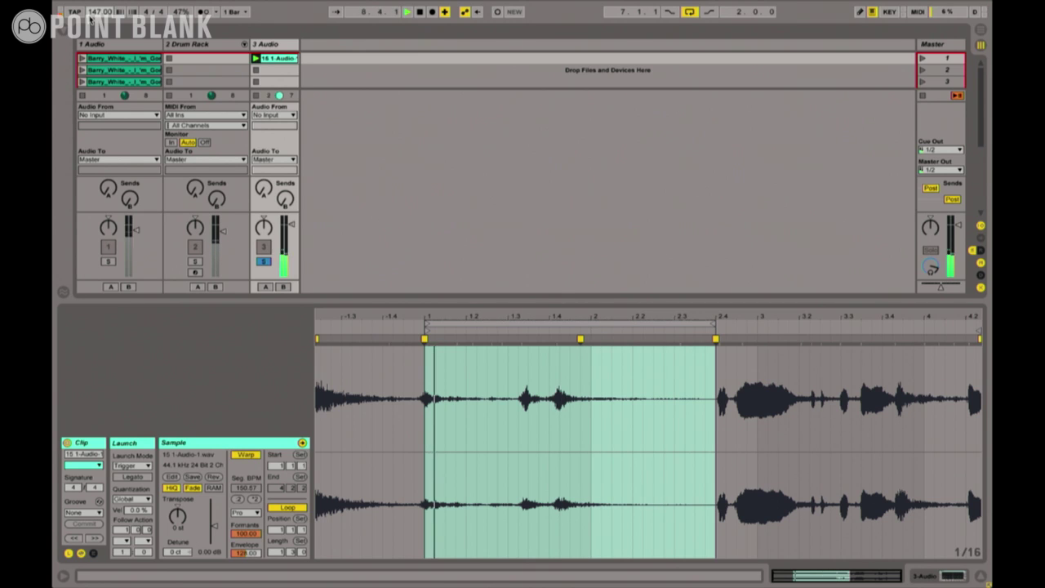
click(712, 339)
double_click(695, 339)
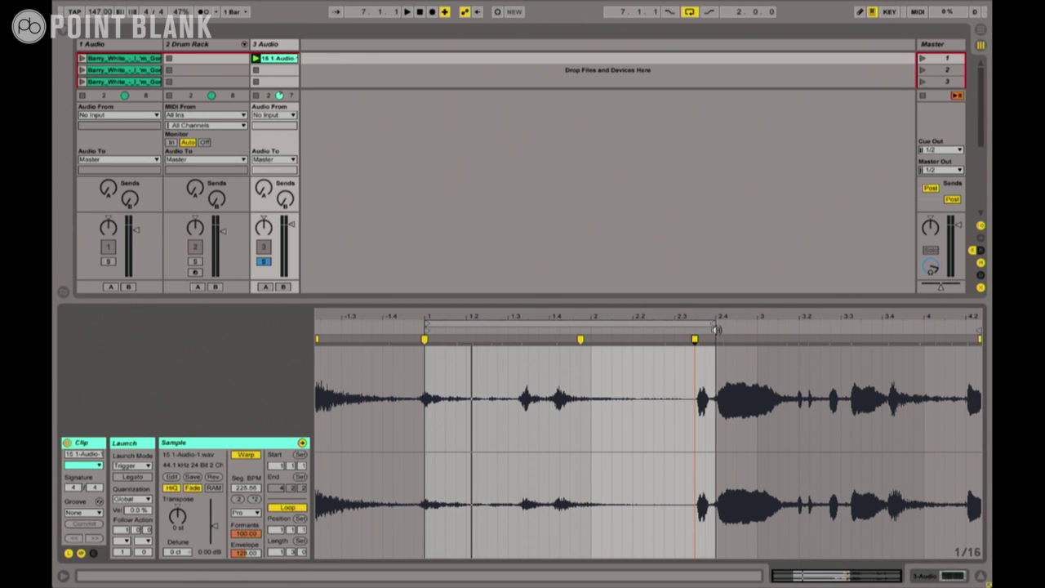
drag(713, 327, 696, 322)
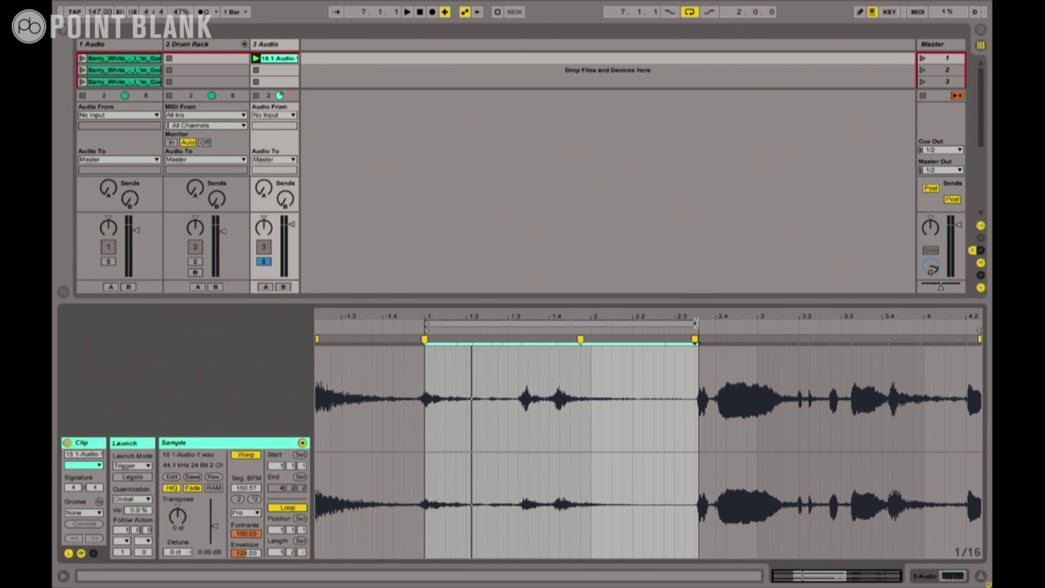
key(space)
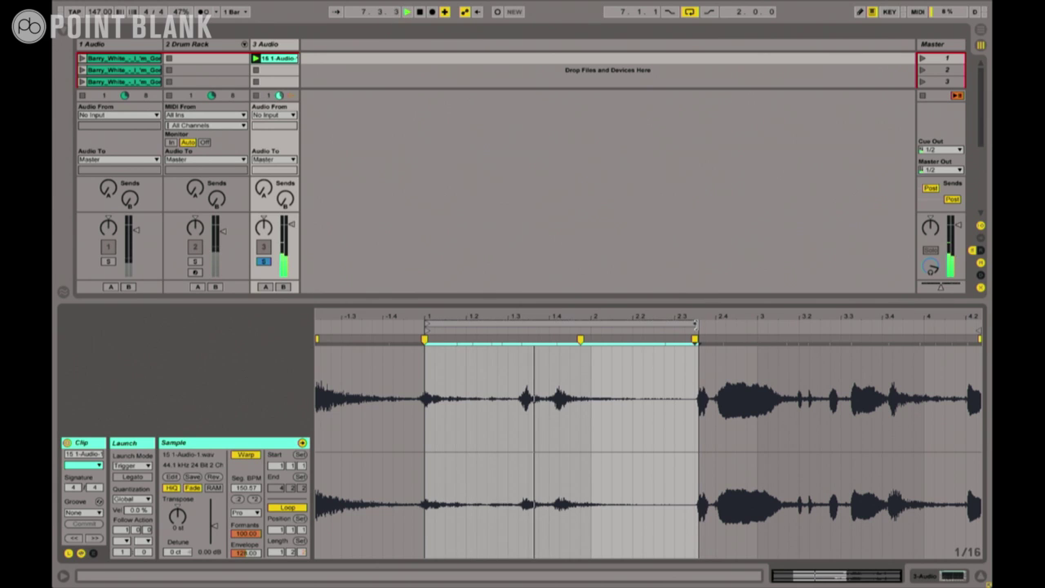
key(space)
mouse_move(695, 338)
mouse_down()
mouse_move(685, 339)
mouse_move(684, 321)
mouse_up()
key(space)
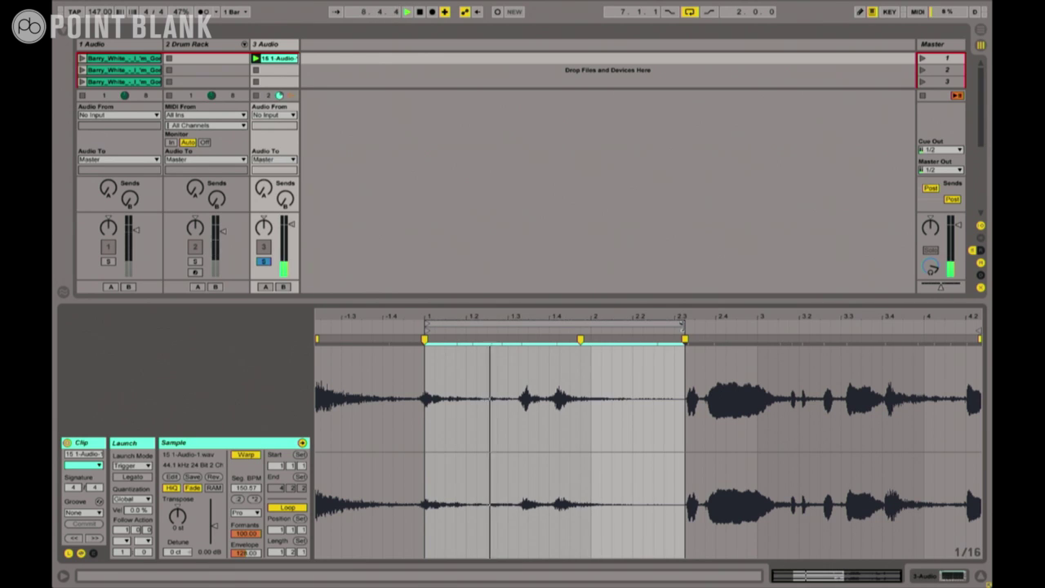
key(space)
Crop the sample to its loop and fit it to one bar, dropping the middle warp marker and ending at bar 2.
right_click(642, 370)
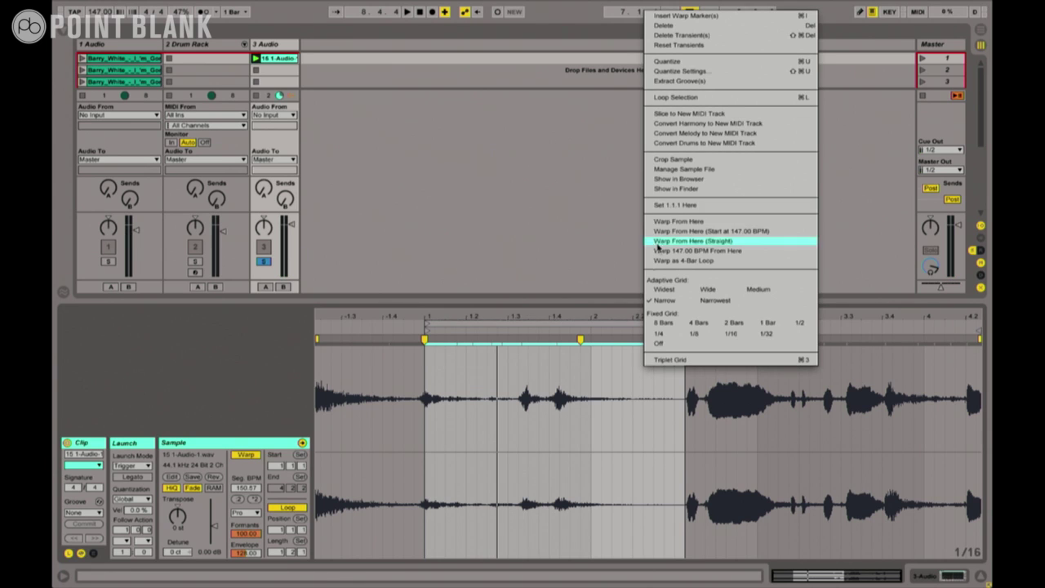
click(663, 160)
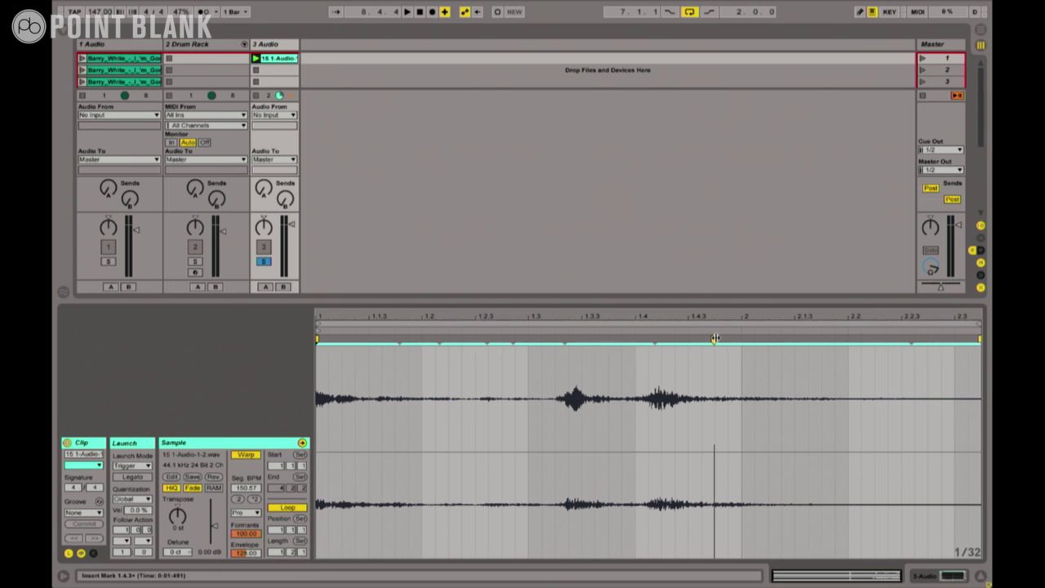
mouse_move(715, 338)
mouse_down()
mouse_move(848, 340)
mouse_move(742, 338)
mouse_up()
click(974, 320)
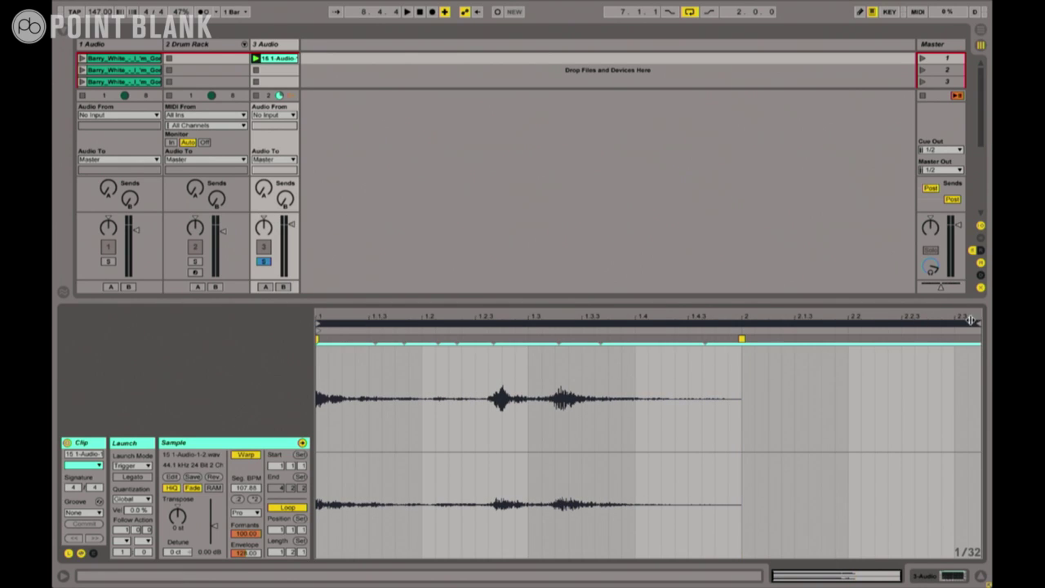
drag(971, 320, 742, 323)
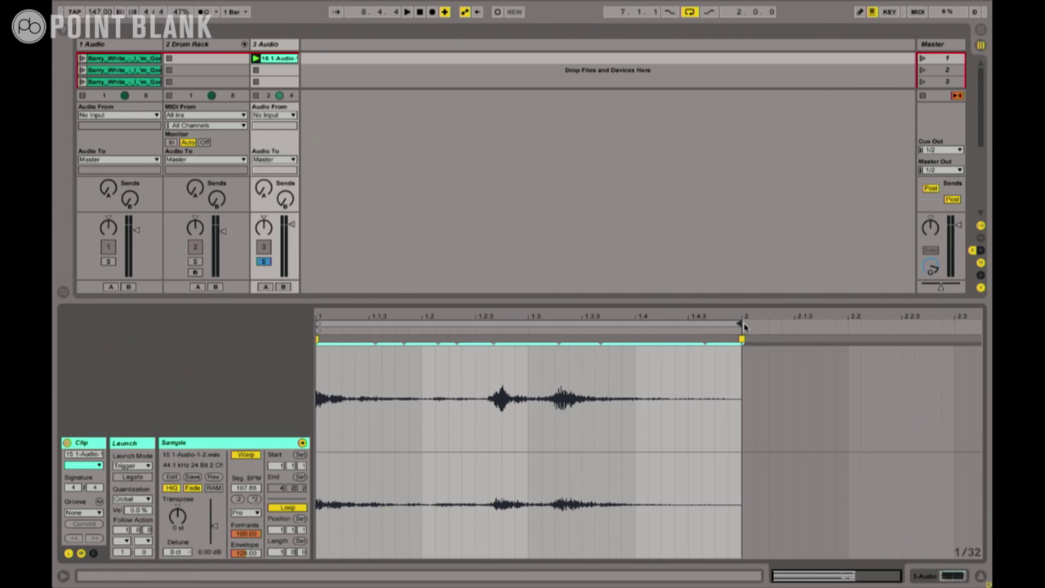
Add a warp marker on the cropped clip's second large transient, move it to 1.3, and audition the loop down to 111 BPM.
double_click(559, 338)
drag(558, 338, 527, 339)
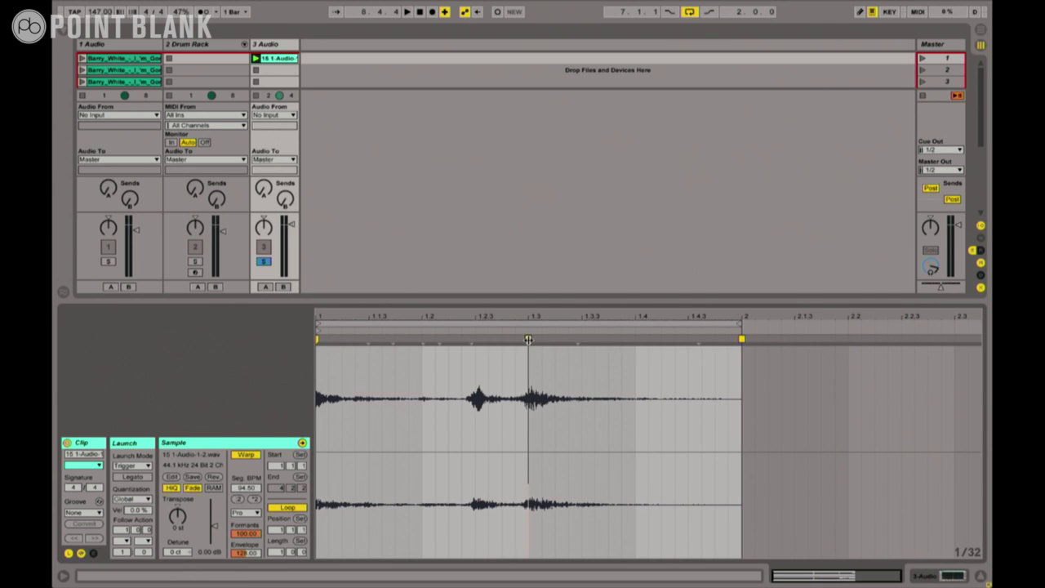
click(255, 59)
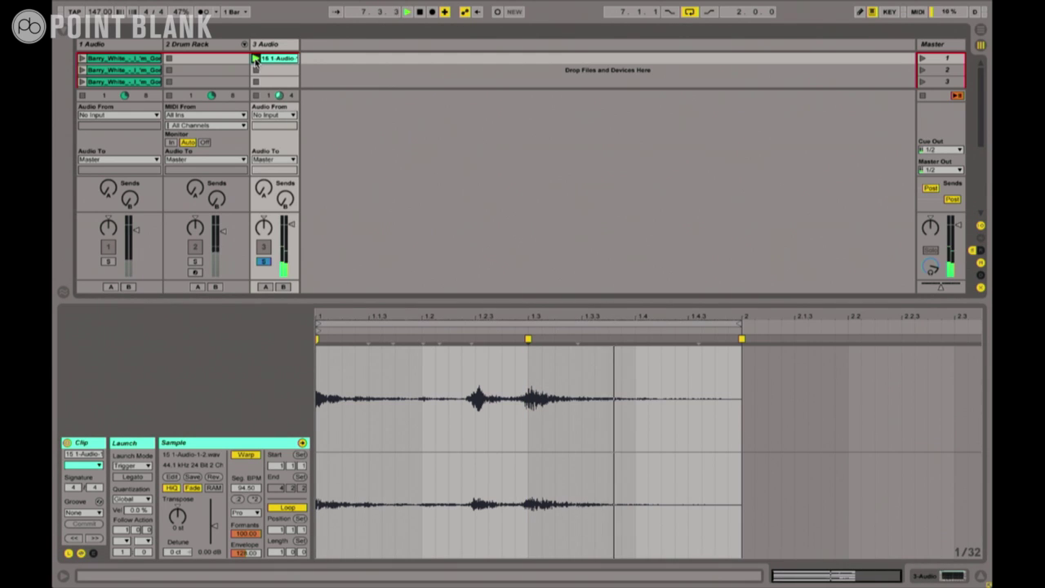
key(space)
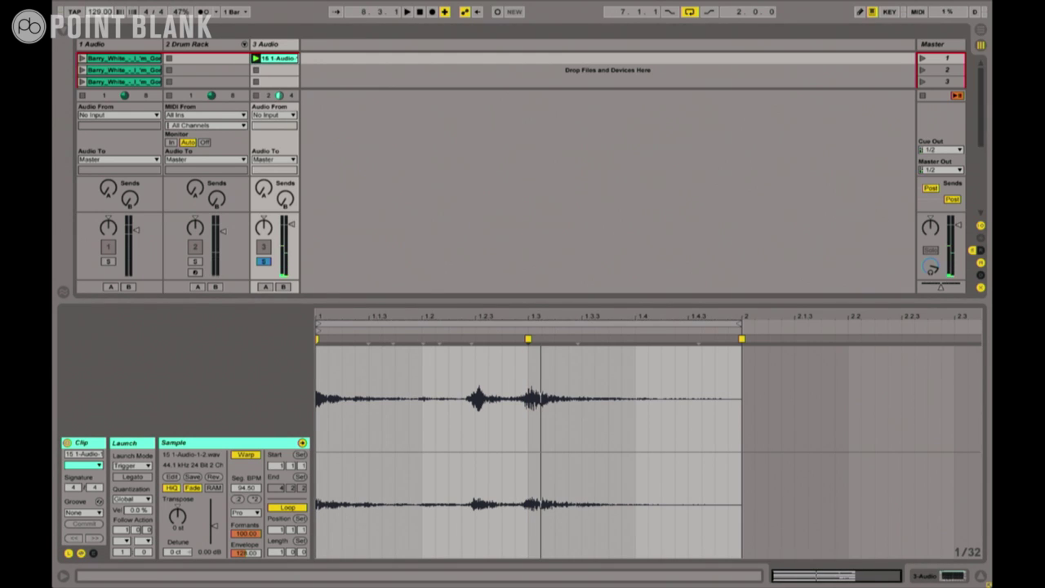
key(space)
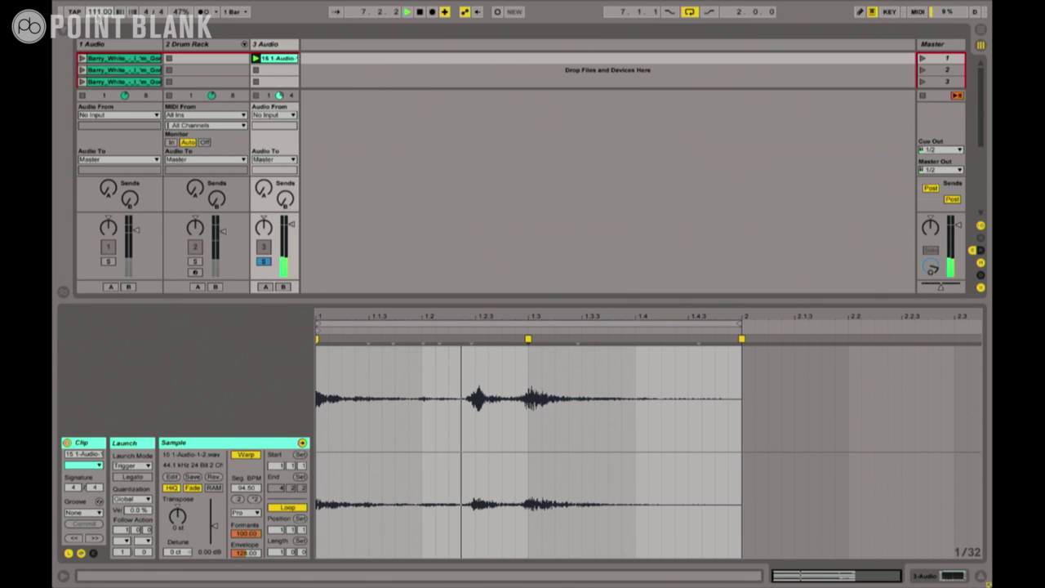